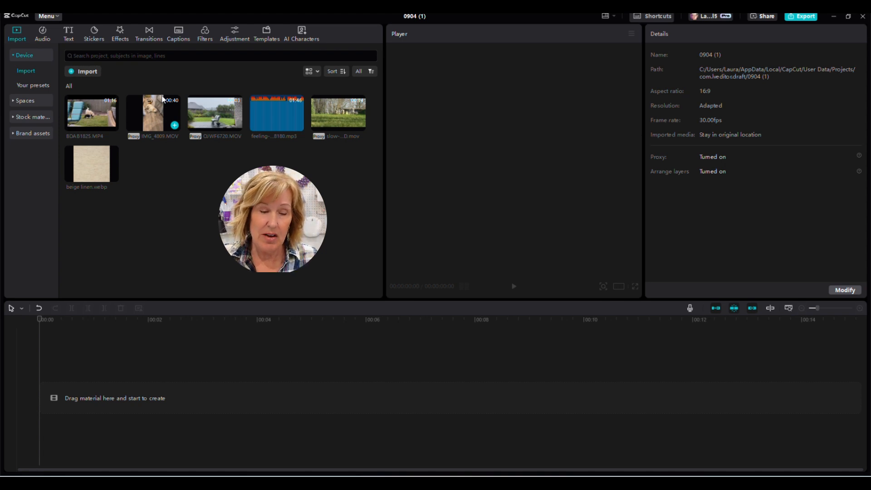
# Step: Add IMG_4809.MOV to the timeline, try the 9:16 canvas, then revert to 16:9
pyautogui.click(175, 126)
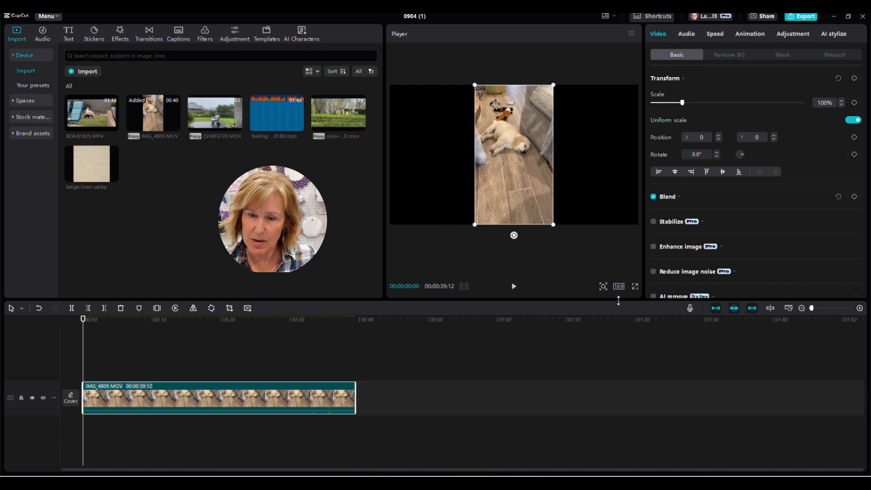
pyautogui.click(618, 287)
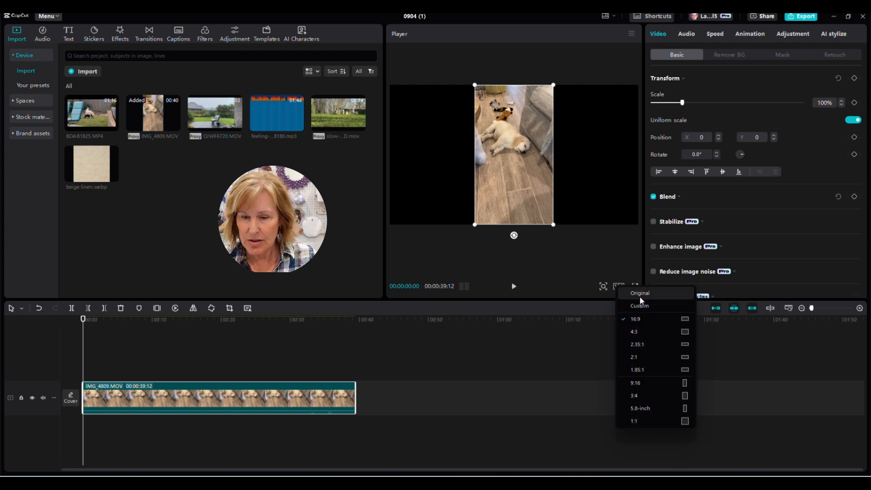
pyautogui.click(645, 385)
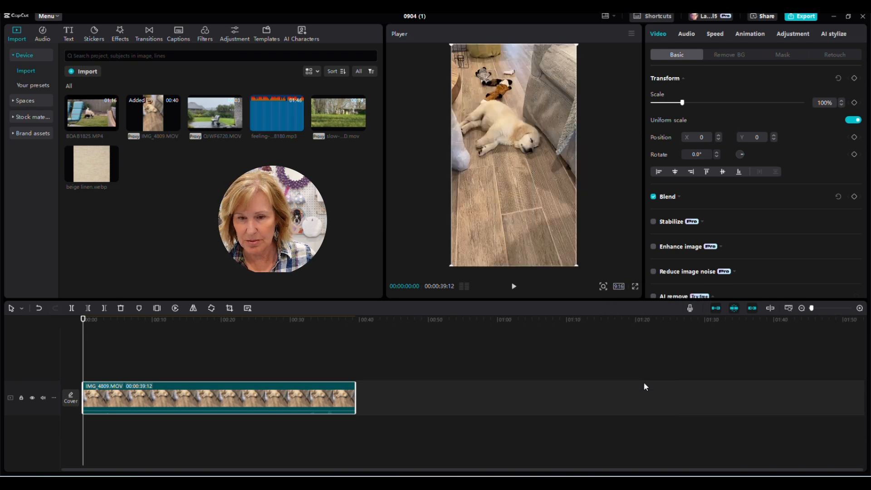
pyautogui.click(620, 287)
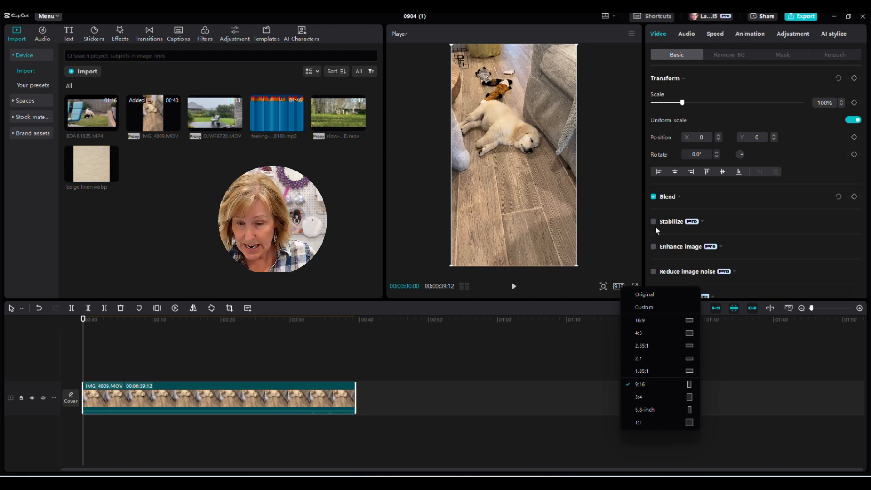
pyautogui.click(646, 319)
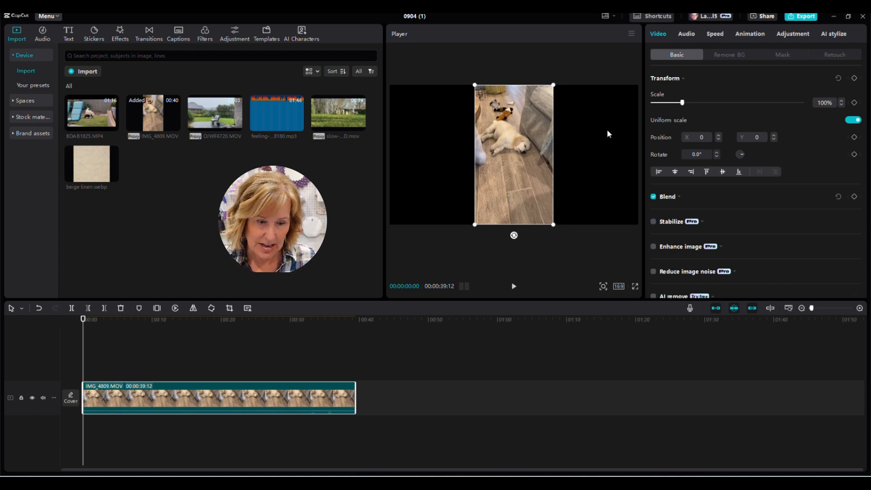
pyautogui.moveTo(112, 177)
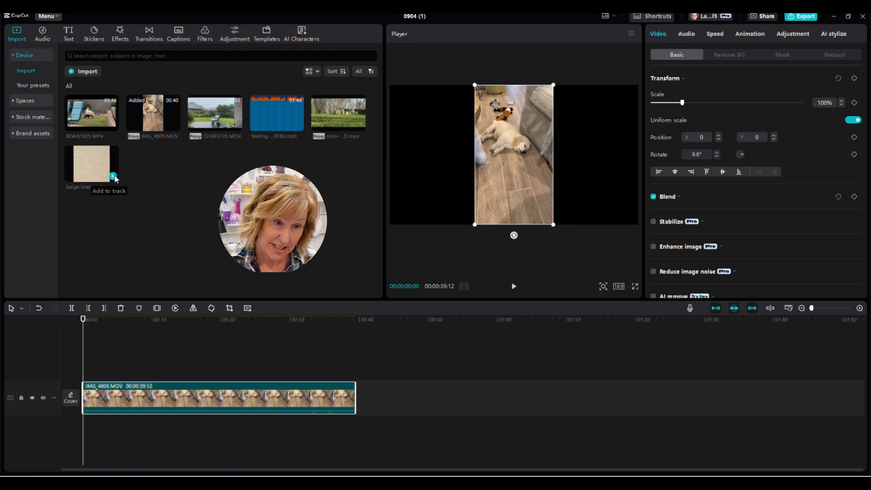
# Step: Add beige linen.webp below the IMG_4809 clip and enlarge the linen to fill the frame
pyautogui.click(113, 176)
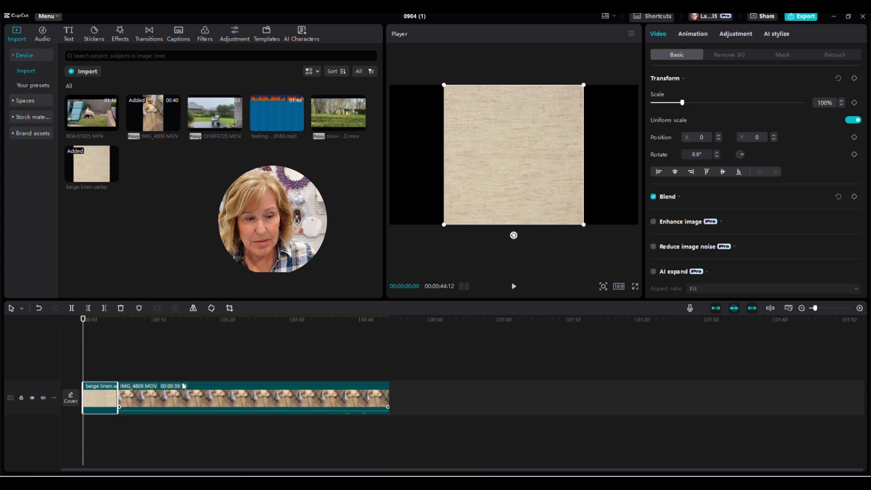
pyautogui.moveTo(184, 386); pyautogui.dragTo(150, 352)
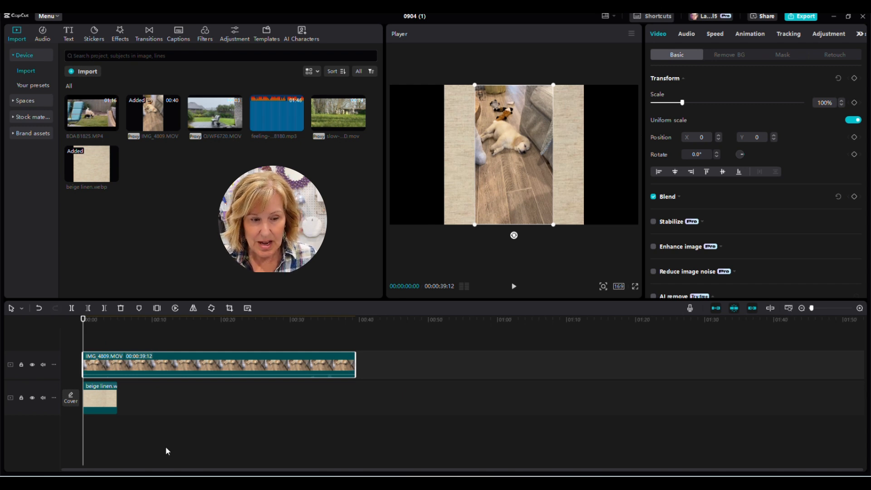
pyautogui.click(108, 408)
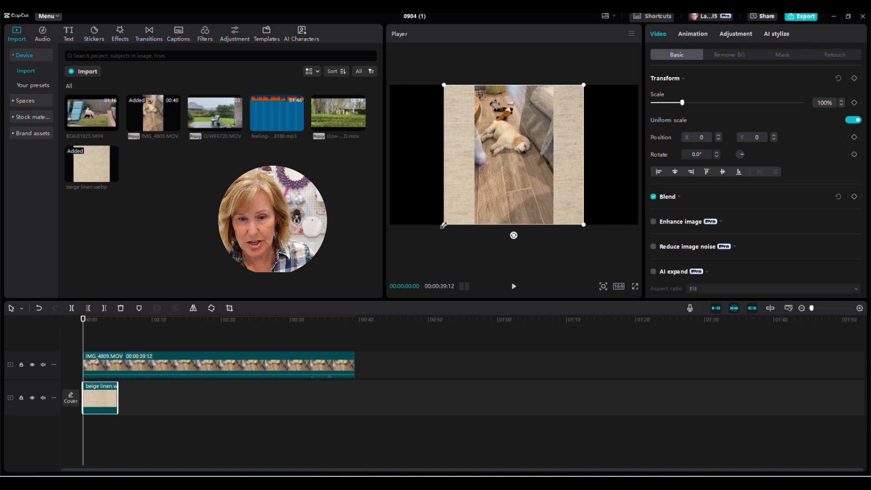
pyautogui.moveTo(444, 225); pyautogui.dragTo(296, 272)
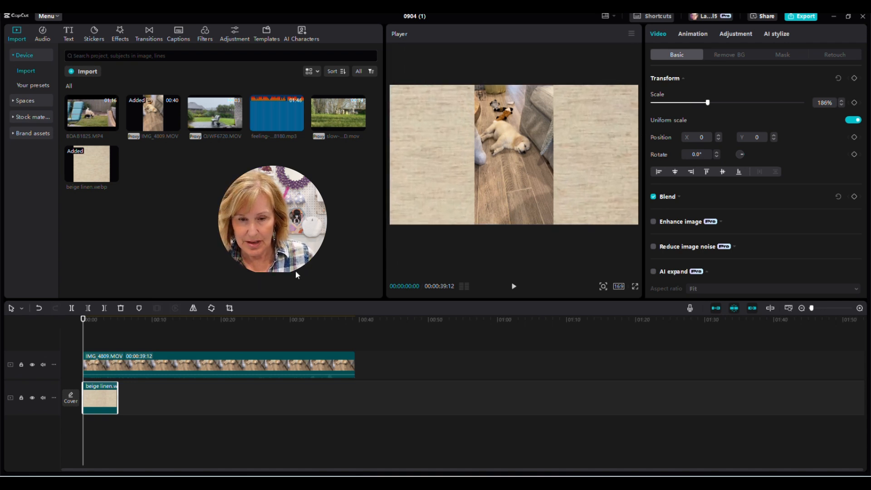
pyautogui.click(223, 360)
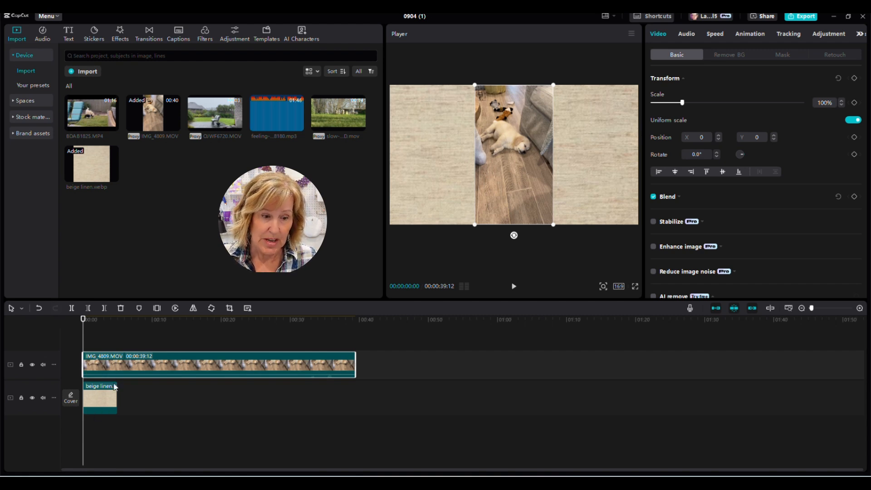
pyautogui.moveTo(124, 363); pyautogui.dragTo(118, 418)
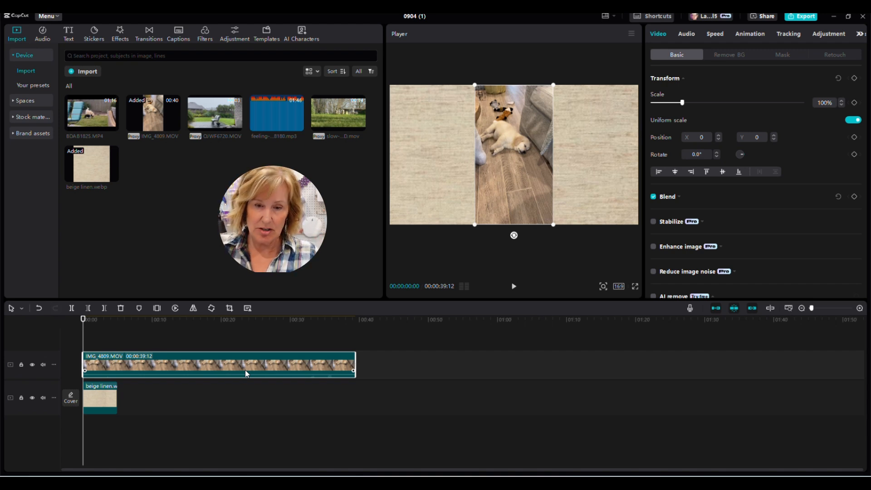
# Step: Toggle the dog clip track's visibility and audio mute off and back on
pyautogui.click(32, 365)
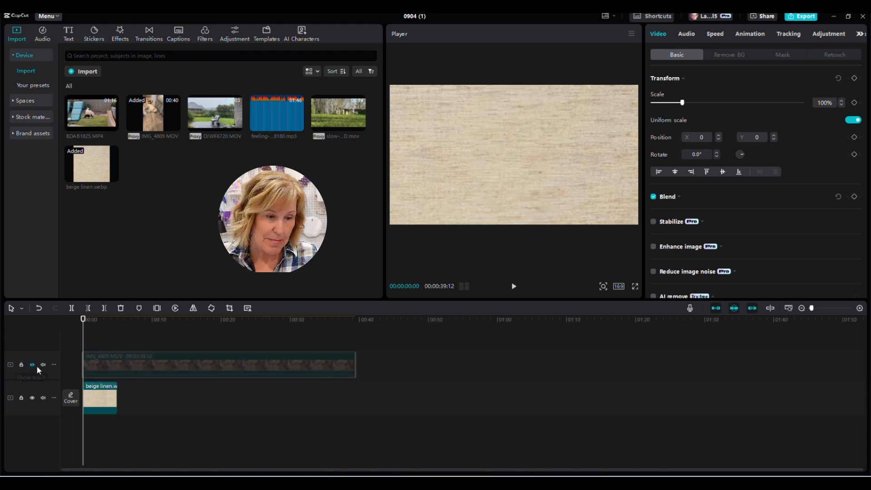
pyautogui.click(32, 365)
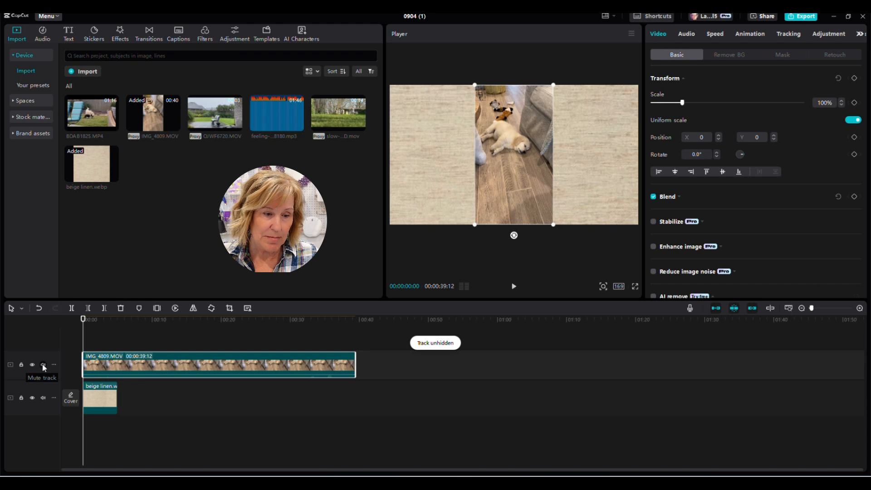
pyautogui.click(43, 365)
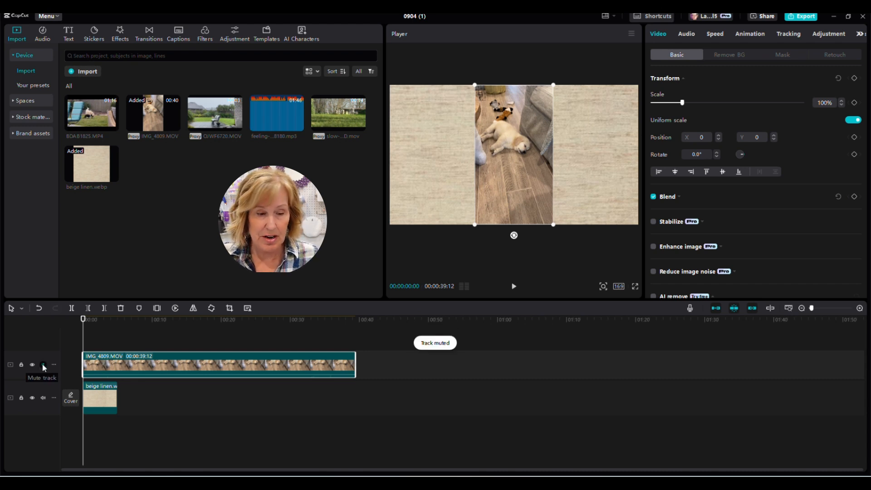
pyautogui.click(43, 365)
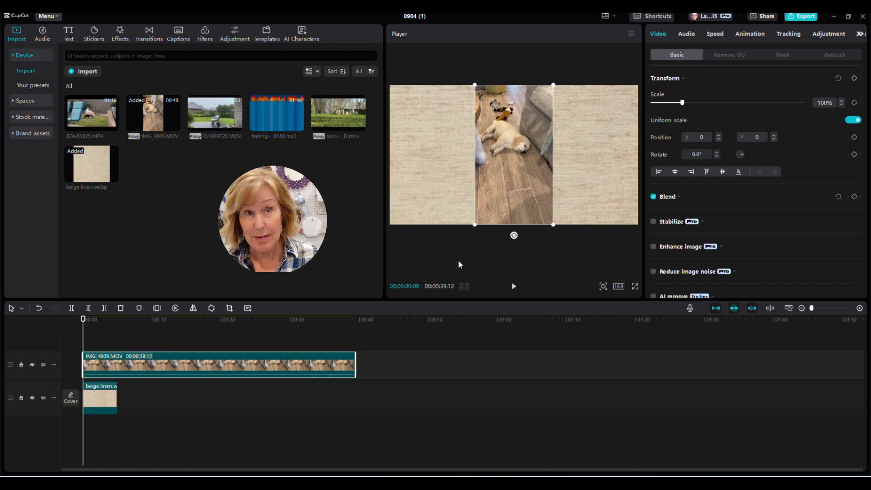
# Step: Scale the dog video to about 184%, shift it down, and extend the linen to 00:00:39:12
pyautogui.click(472, 230)
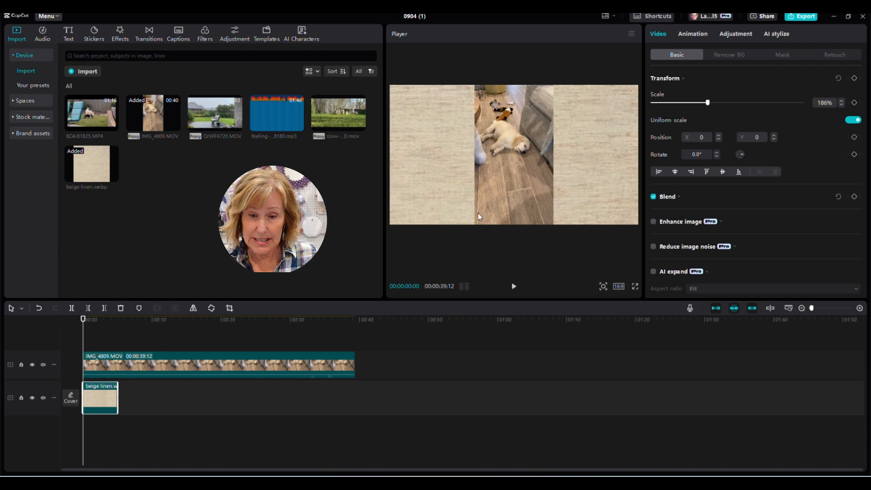
pyautogui.click(478, 213)
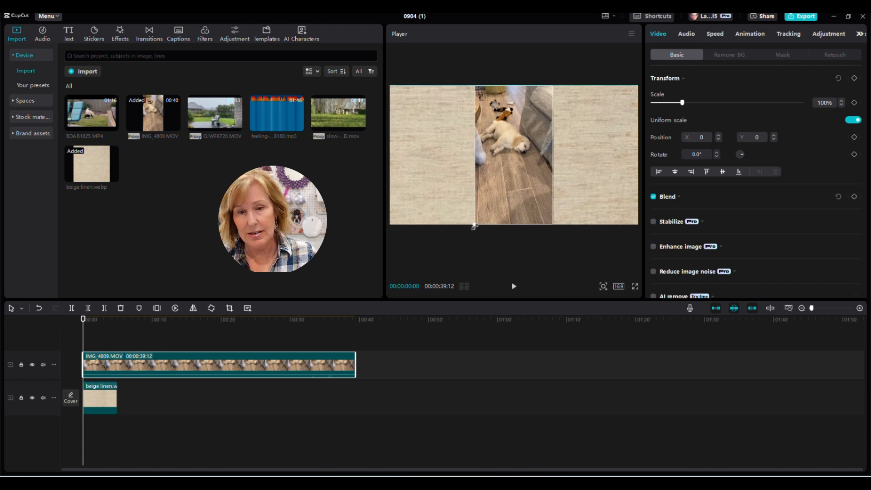
pyautogui.moveTo(475, 226); pyautogui.dragTo(424, 315)
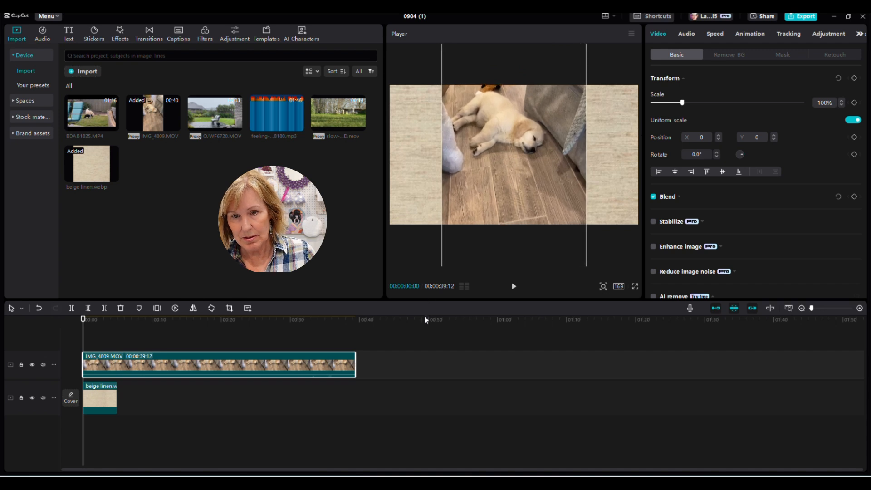
pyautogui.moveTo(499, 182); pyautogui.dragTo(499, 225)
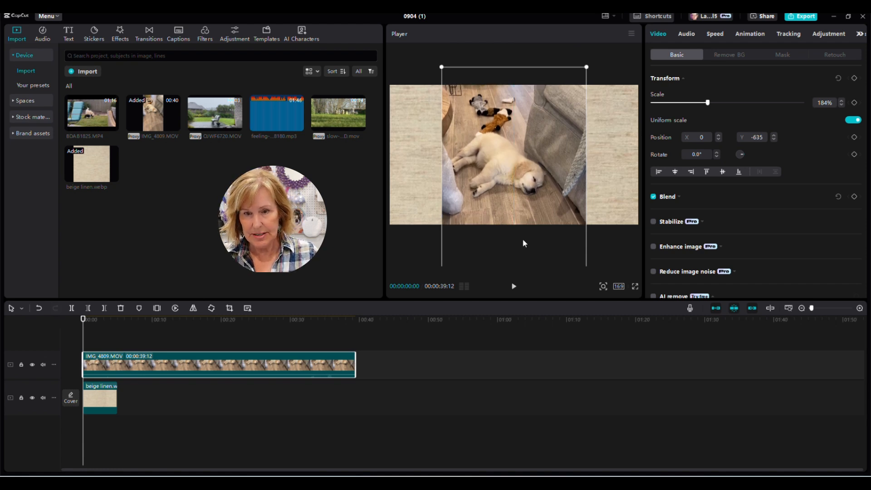
pyautogui.moveTo(518, 216); pyautogui.dragTo(521, 218)
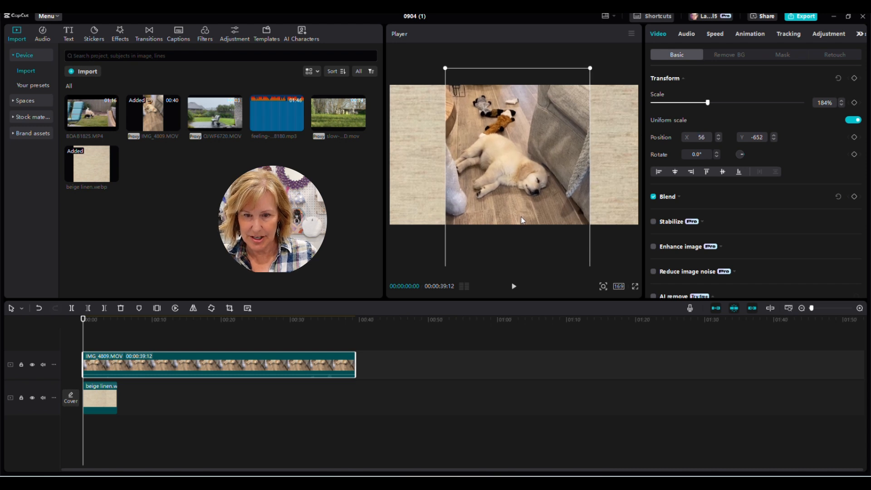
pyautogui.click(116, 399)
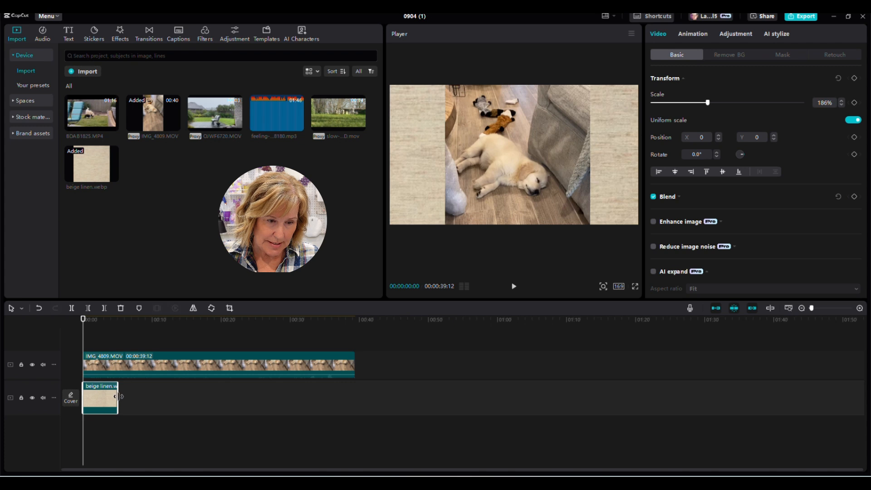
pyautogui.moveTo(119, 397); pyautogui.dragTo(353, 393)
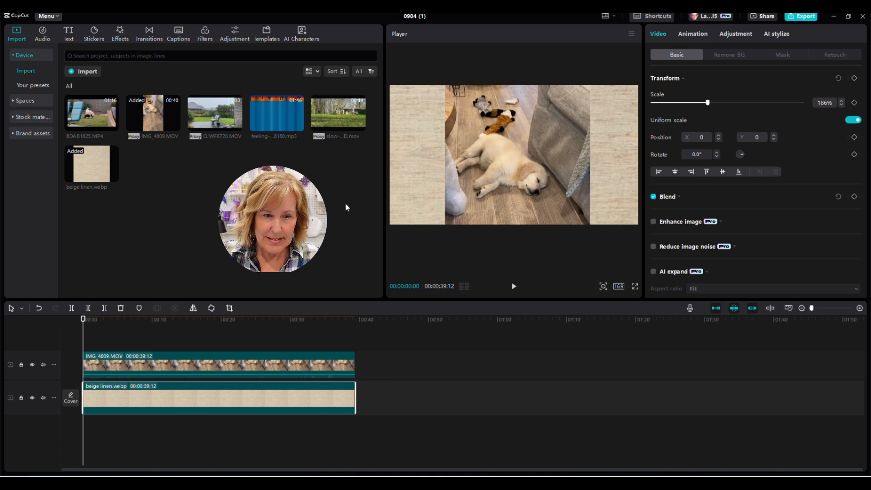
# Step: Place the slow-motion dogs clip right after the end of the dog clip
pyautogui.moveTo(361, 127)
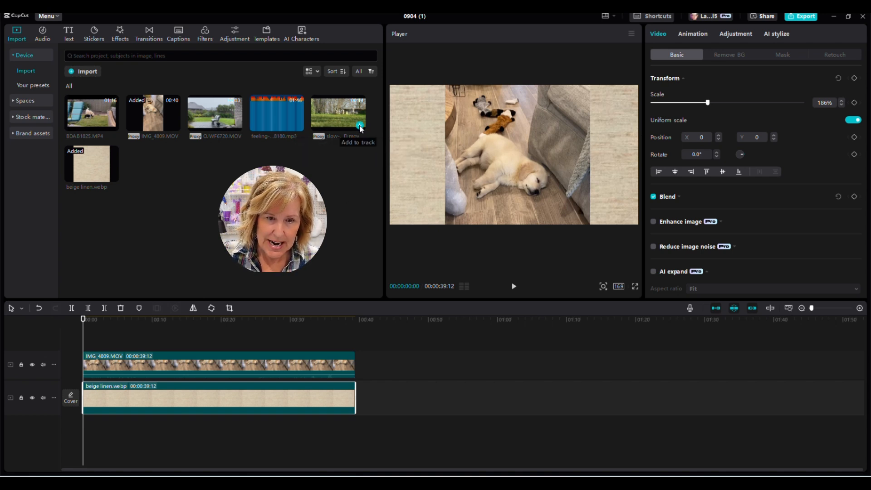
pyautogui.click(360, 125)
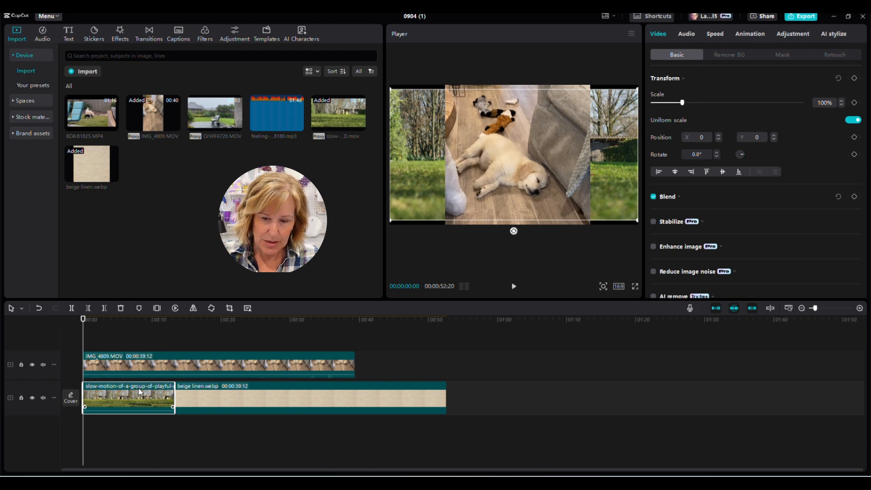
pyautogui.press('Delete')
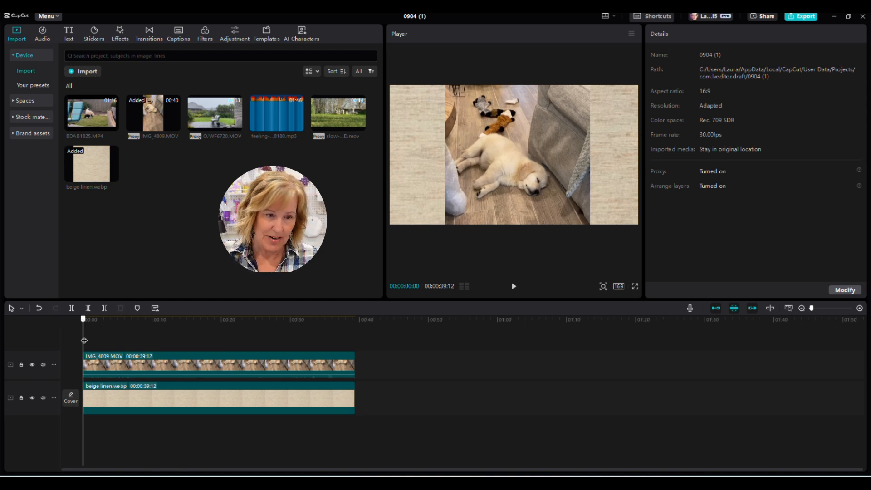
pyautogui.moveTo(84, 341); pyautogui.dragTo(365, 351)
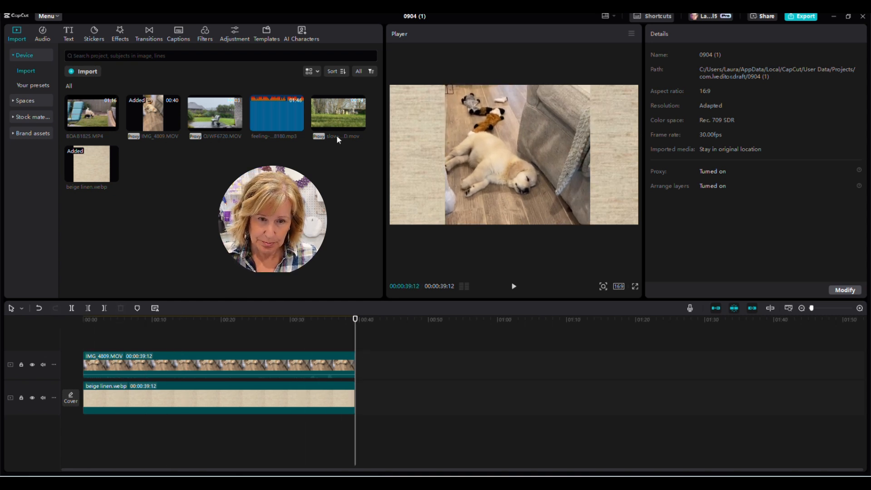
pyautogui.click(361, 126)
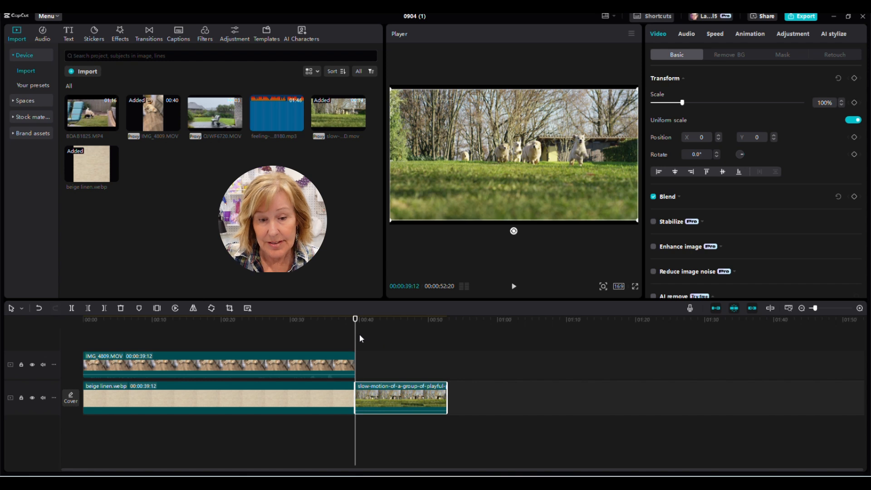
# Step: Add BDAB1825.MP4 after the slow-motion clip and move the playhead to 01:37:19
pyautogui.moveTo(357, 339); pyautogui.dragTo(449, 347)
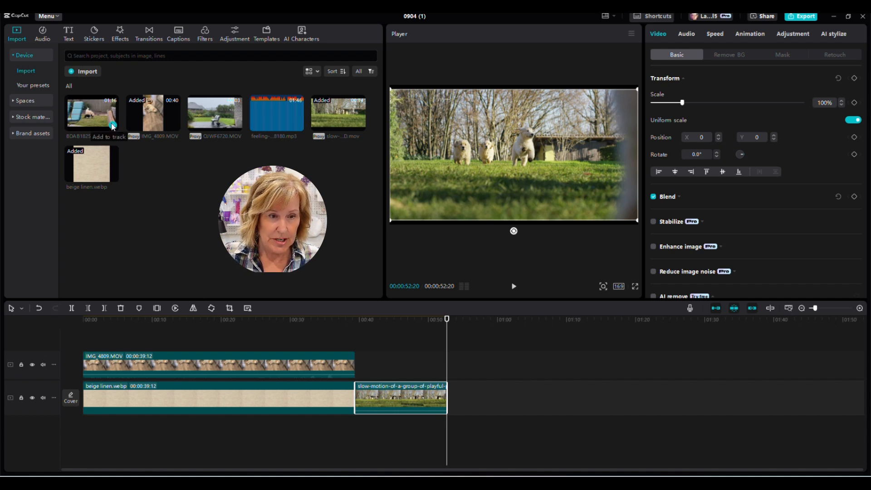
pyautogui.click(113, 125)
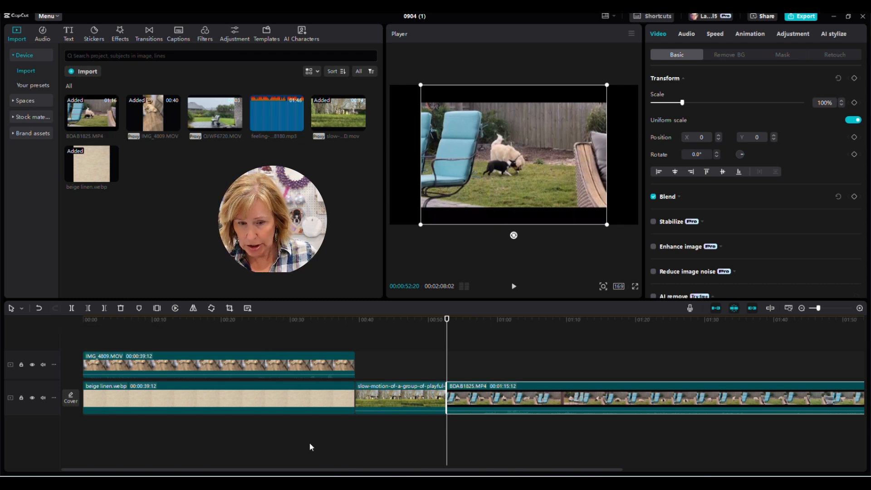
pyautogui.moveTo(349, 473); pyautogui.dragTo(508, 473)
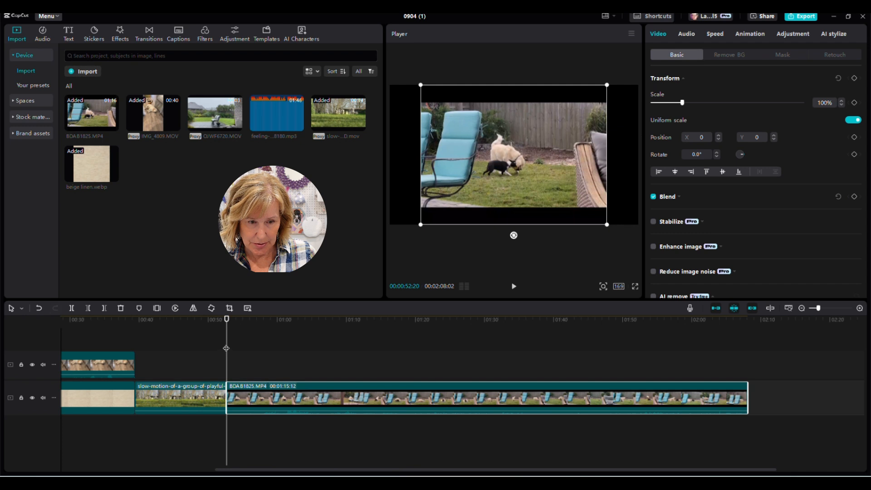
pyautogui.moveTo(226, 348); pyautogui.dragTo(538, 388)
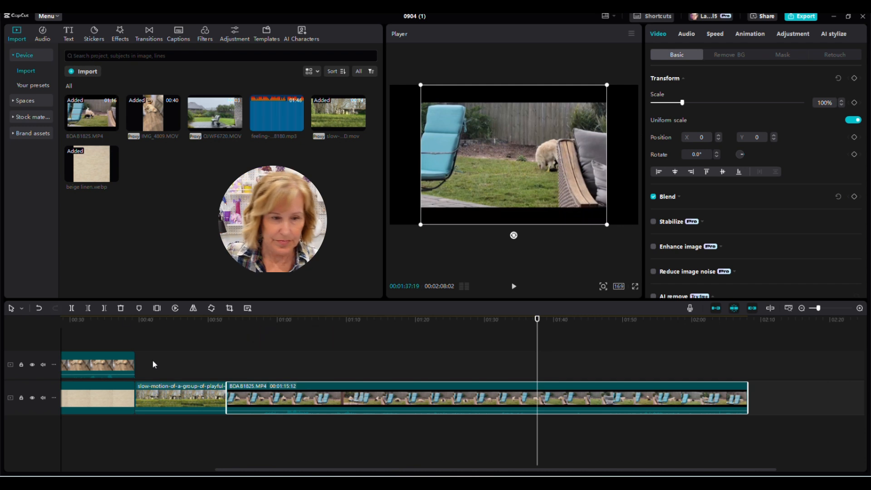
# Step: Cut away the leftover end of BDAB1825.MP4 and append OJWF6720.MOV to the track
pyautogui.click(72, 308)
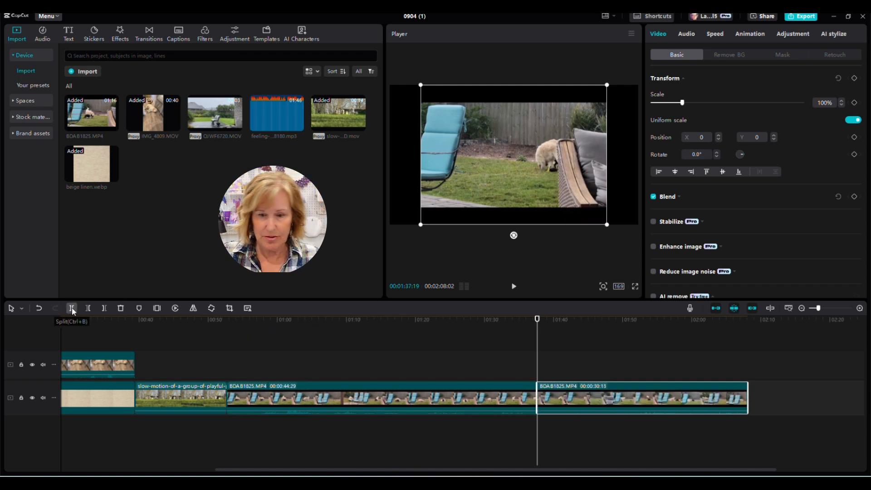
pyautogui.click(119, 307)
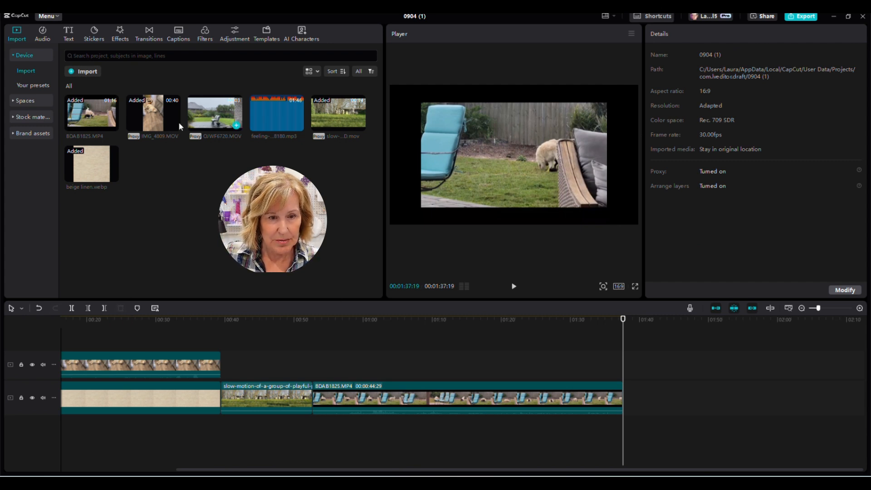
pyautogui.click(237, 126)
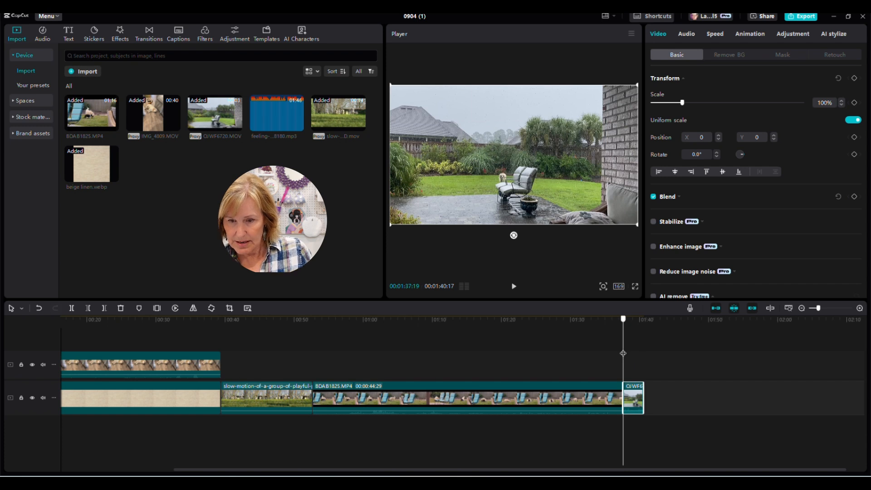
pyautogui.moveTo(623, 353); pyautogui.dragTo(645, 356)
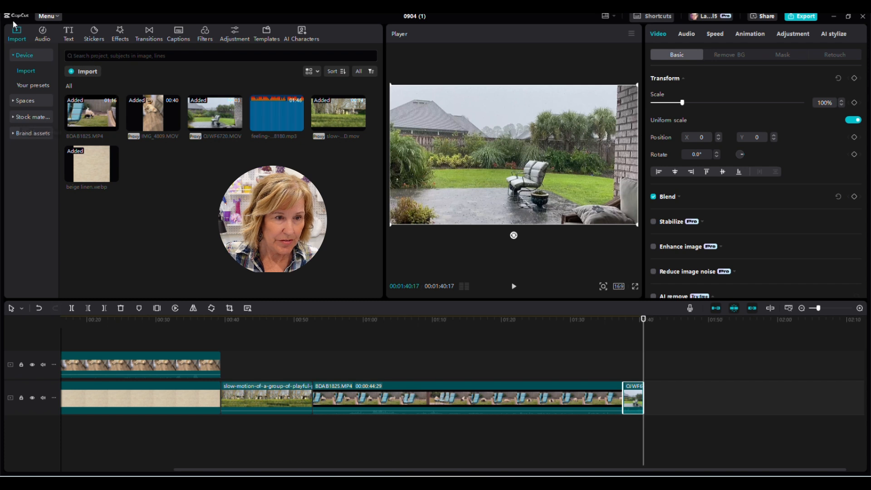
# Step: Append the Trending colour-bars stock clip and scale it to 118% to fill the frame
pyautogui.click(40, 119)
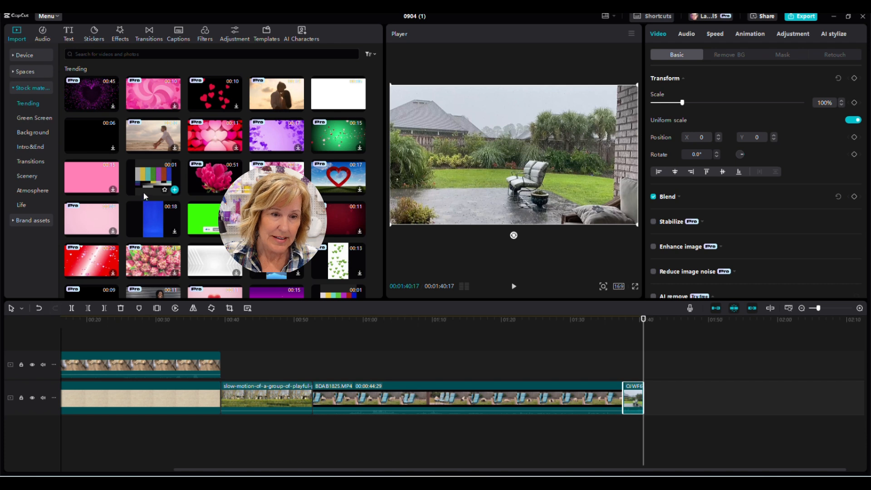
pyautogui.click(175, 191)
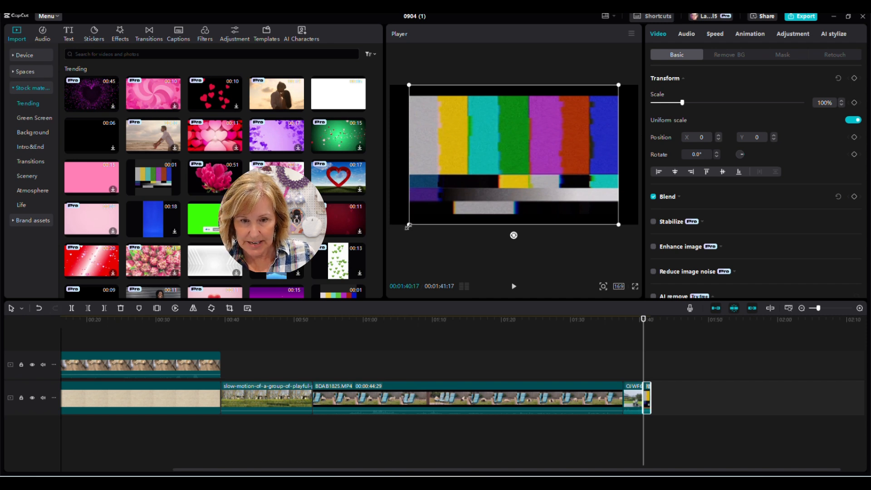
pyautogui.moveTo(409, 226); pyautogui.dragTo(371, 232)
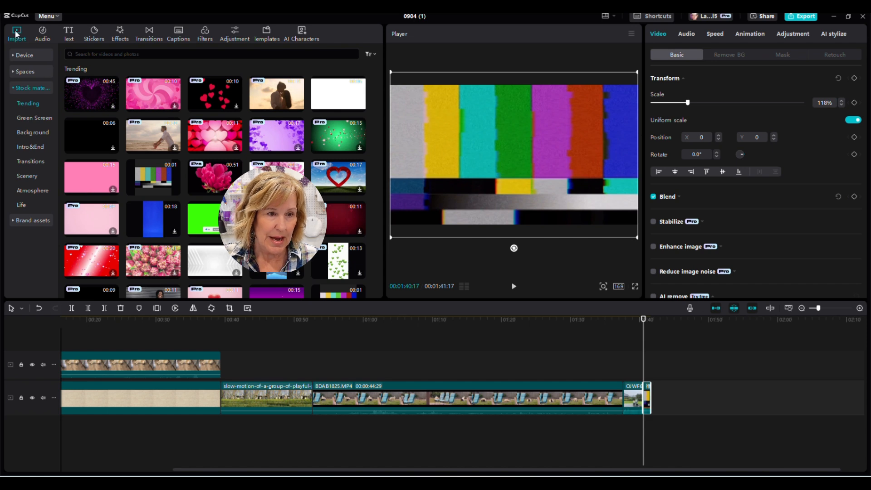
pyautogui.click(31, 54)
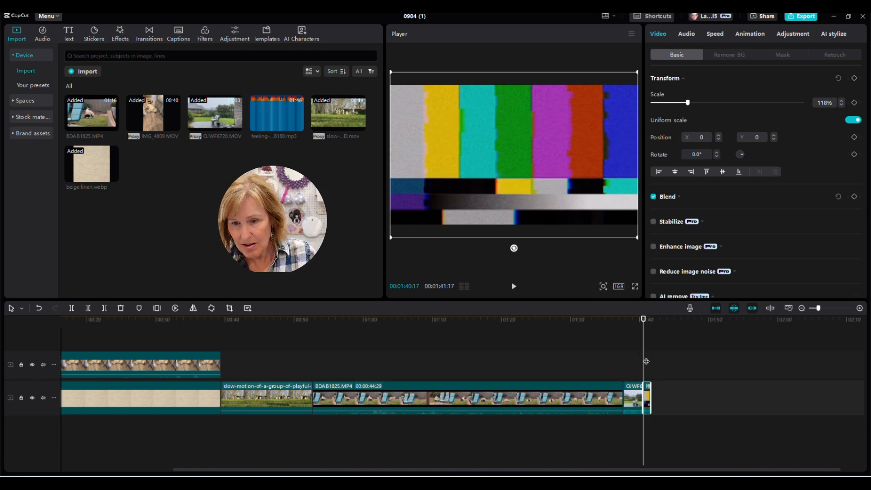
pyautogui.moveTo(646, 362); pyautogui.dragTo(0, 359)
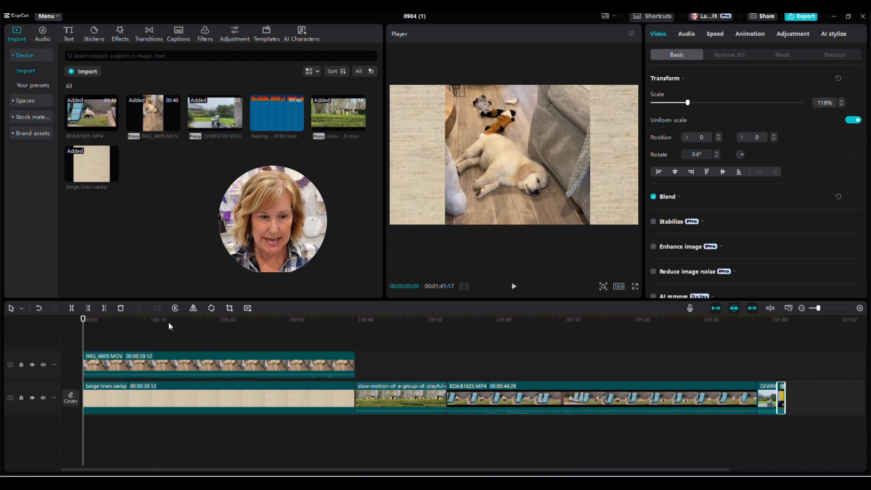
# Step: Add feeling-alright-SBA-346988180.mp3 as background music and move the playhead to the video's end
pyautogui.click(298, 125)
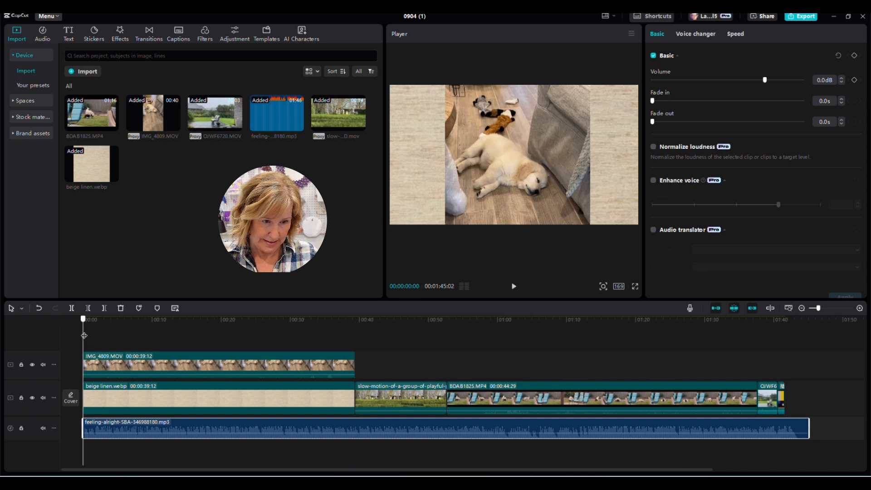
pyautogui.moveTo(84, 335); pyautogui.dragTo(785, 320)
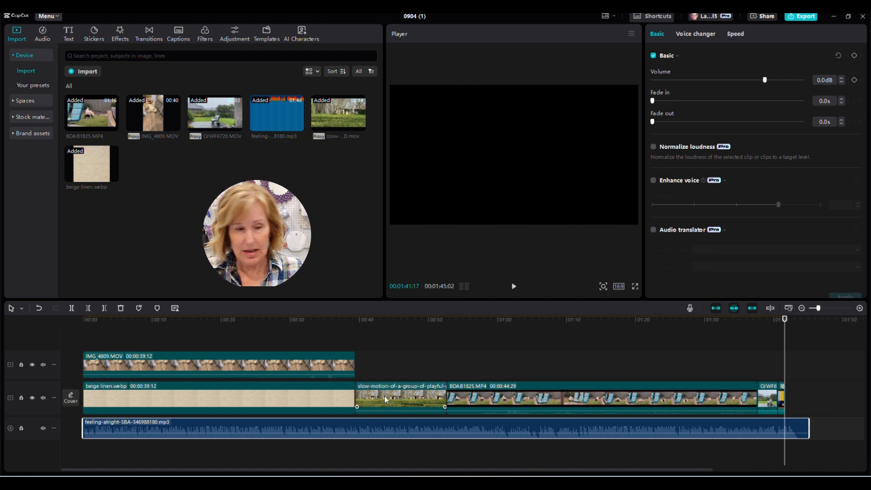
# Step: Split the music at the video's end and delete the overhanging piece
pyautogui.click(72, 308)
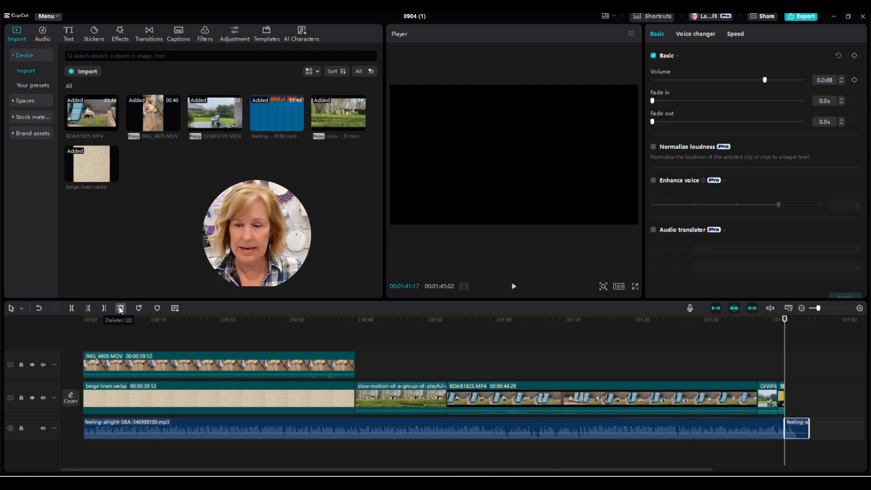
pyautogui.click(121, 308)
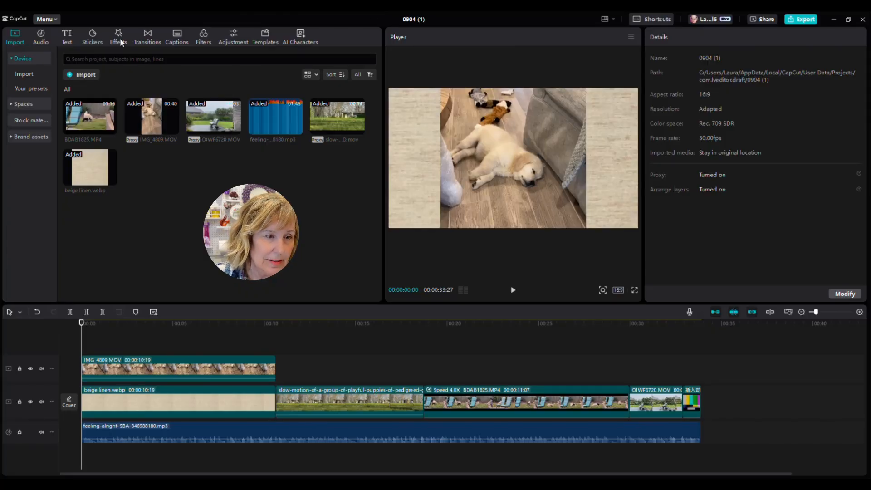
# Step: Add a Default text title at the video's start, trimmed to about one second
pyautogui.click(68, 36)
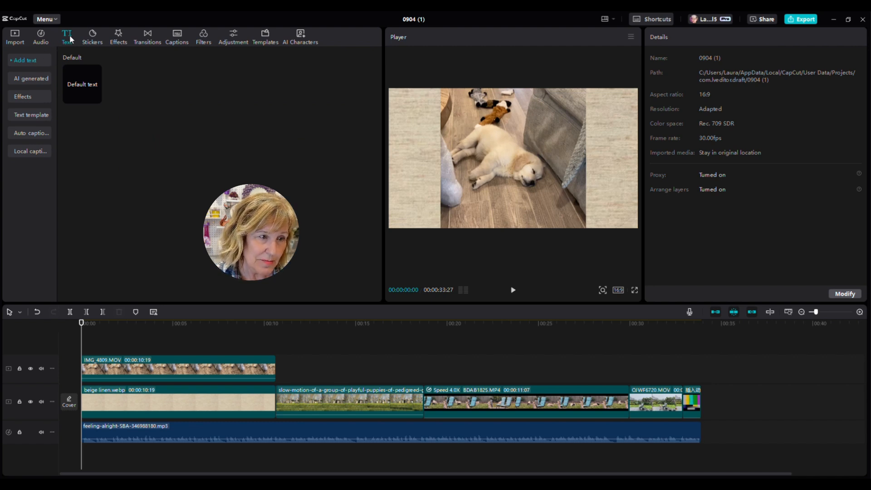
pyautogui.click(80, 86)
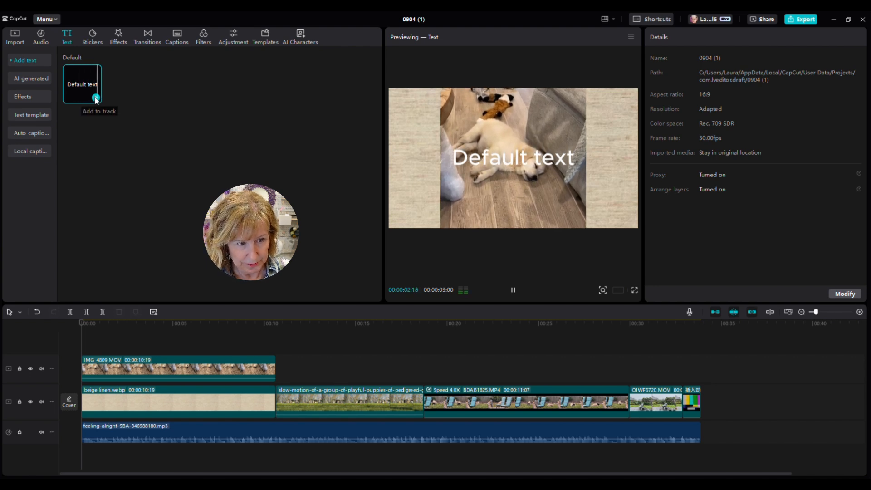
pyautogui.click(95, 99)
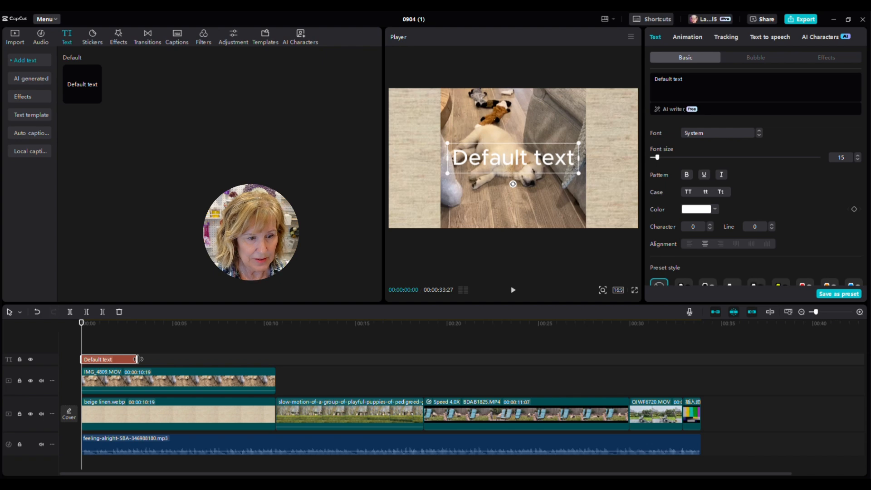
pyautogui.moveTo(138, 359); pyautogui.dragTo(145, 359)
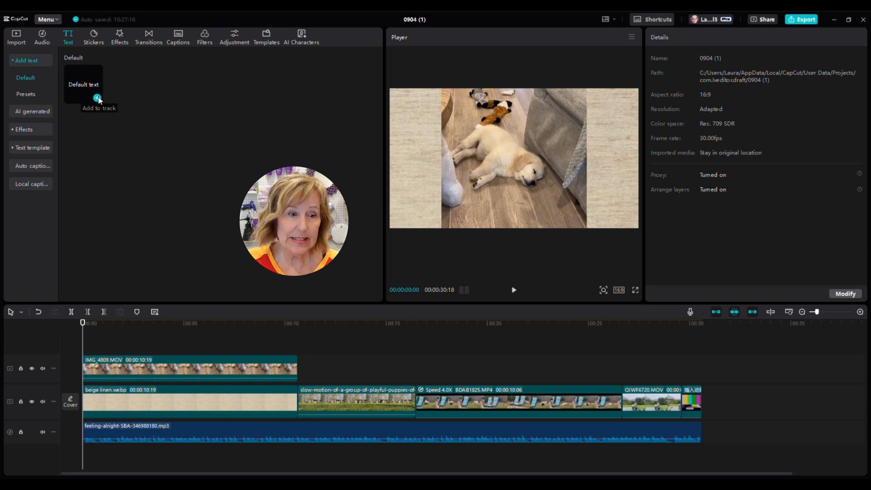
pyautogui.click(97, 98)
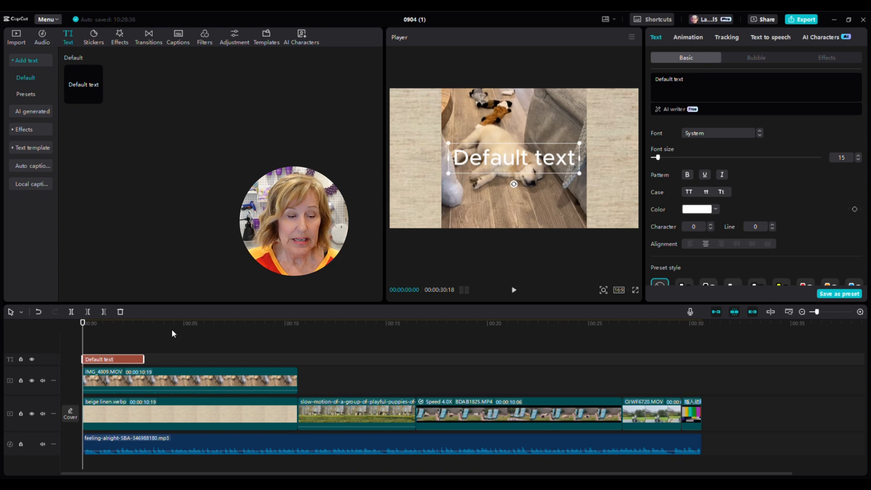
pyautogui.moveTo(144, 360); pyautogui.dragTo(105, 359)
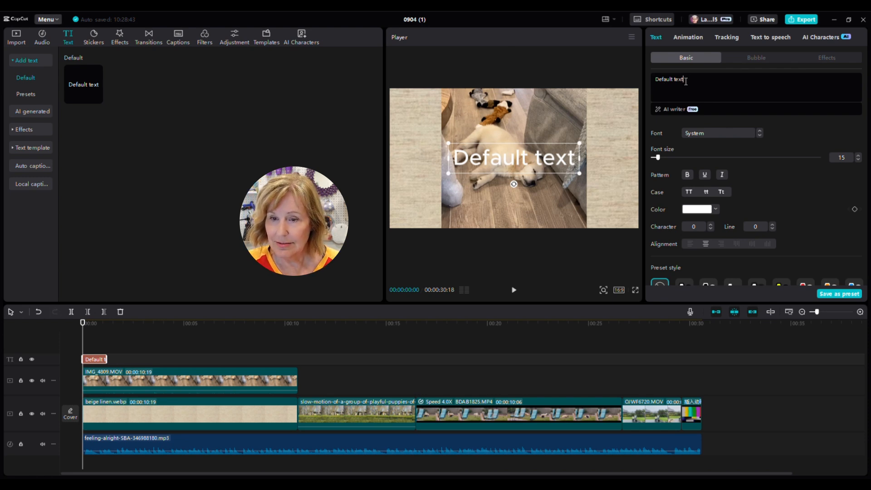
# Step: Replace 'Default text' with 'Big Easy' and a second line 'First Week Home'
pyautogui.moveTo(686, 81); pyautogui.dragTo(654, 75)
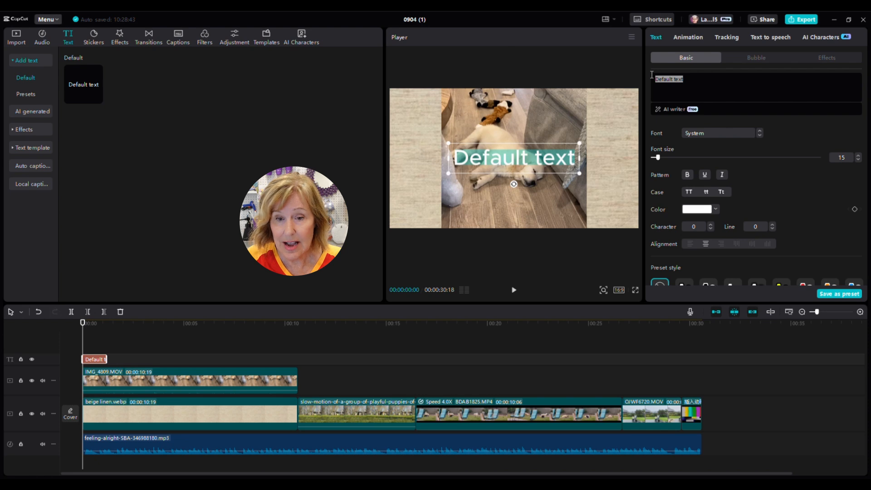
pyautogui.write('B')
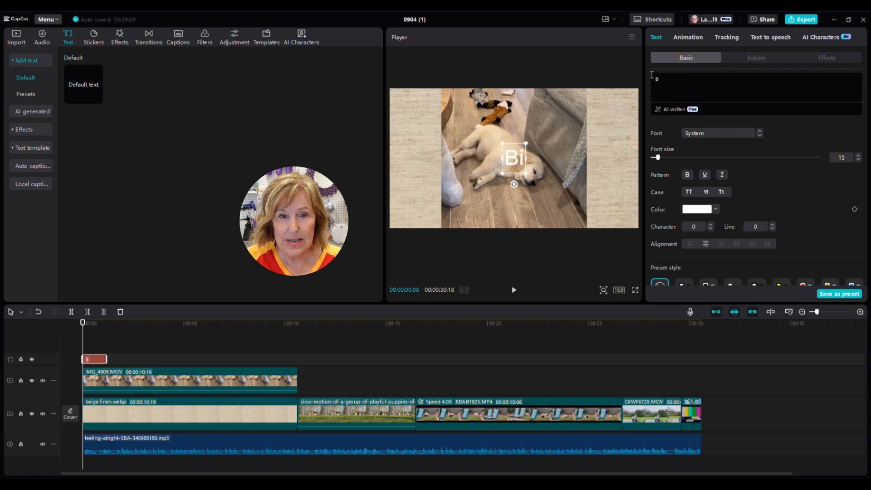
pyautogui.write('ig Easy')
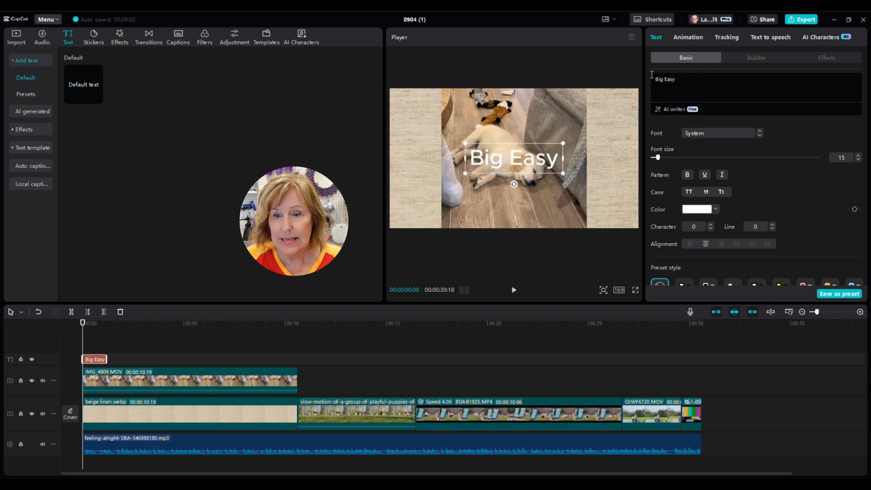
pyautogui.press('Return')
pyautogui.write('Fir')
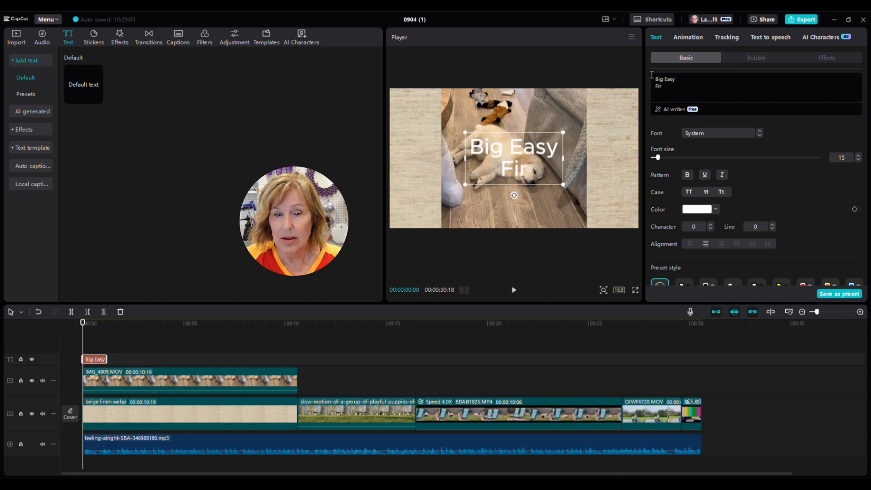
pyautogui.write('st Week')
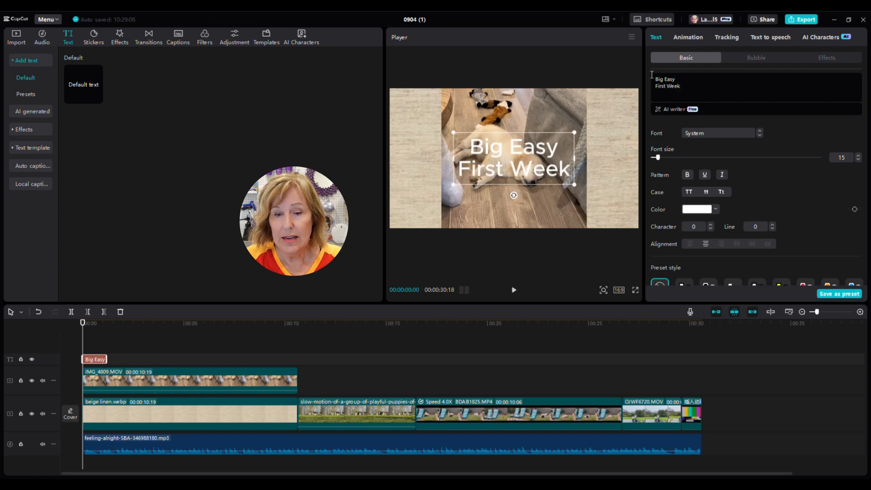
pyautogui.write(' Home')
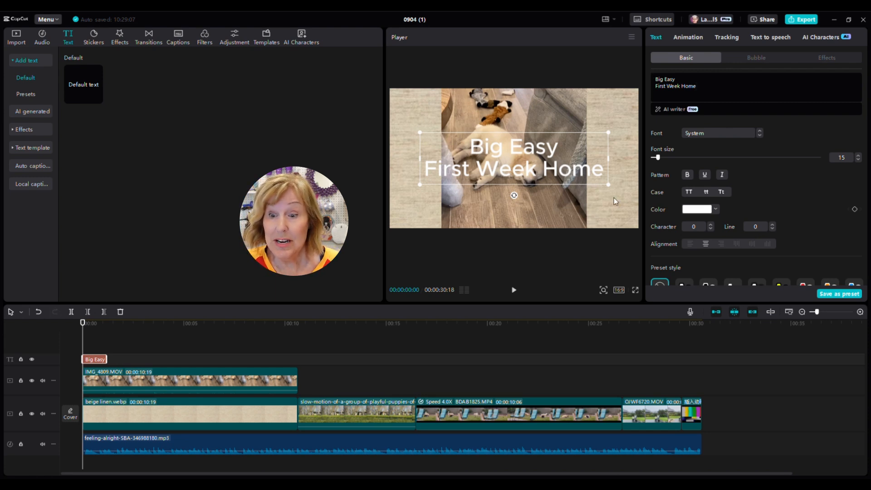
# Step: Try larger sizes for the Big Easy / First Week Home title, then settle on font size 11
pyautogui.click(859, 157)
pyautogui.click(859, 156)
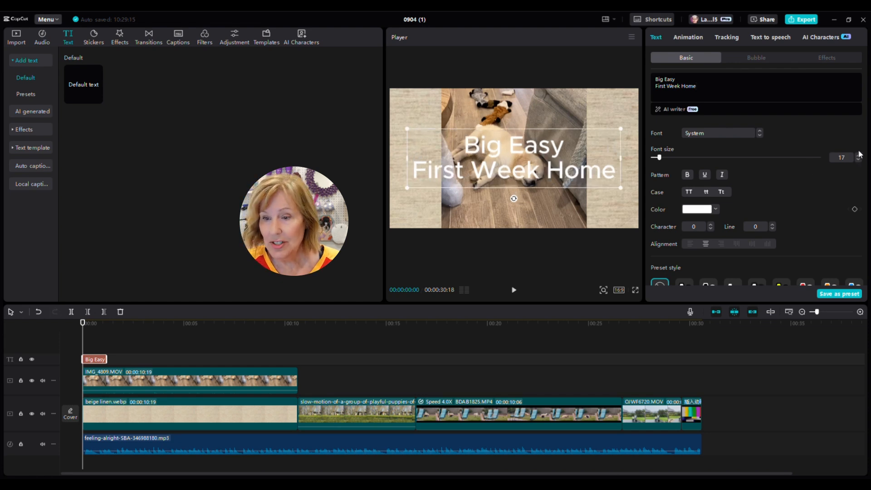
pyautogui.click(859, 156)
pyautogui.click(859, 157)
pyautogui.click(859, 156)
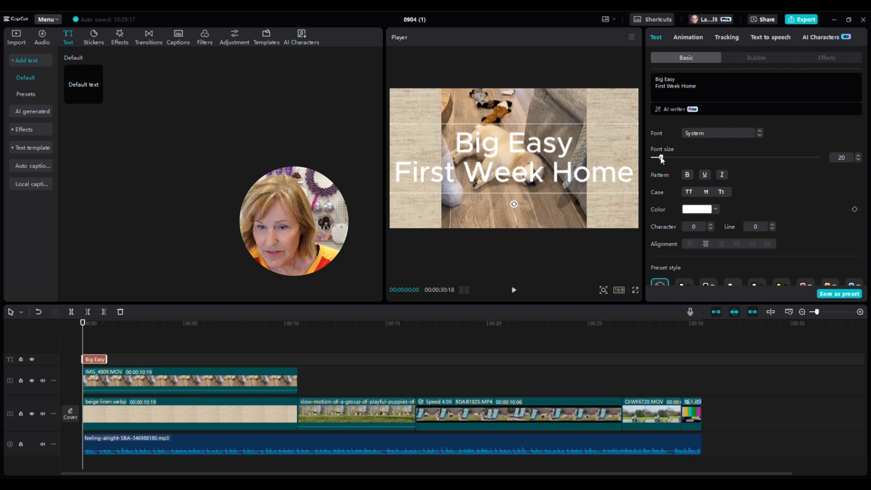
pyautogui.moveTo(662, 160); pyautogui.dragTo(658, 165)
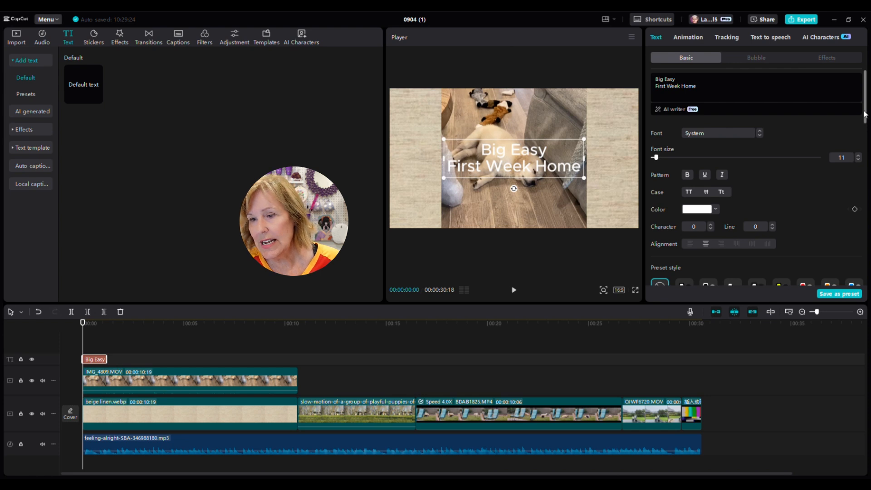
pyautogui.moveTo(865, 115); pyautogui.dragTo(865, 199)
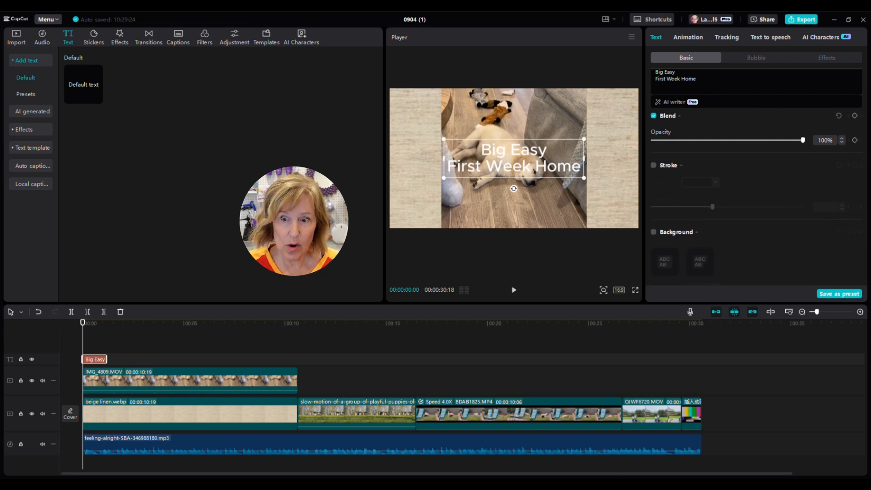
# Step: Give the title a grey 808080 per-line background and move it to the frame's upper right
pyautogui.scroll(-6, 758, 191)
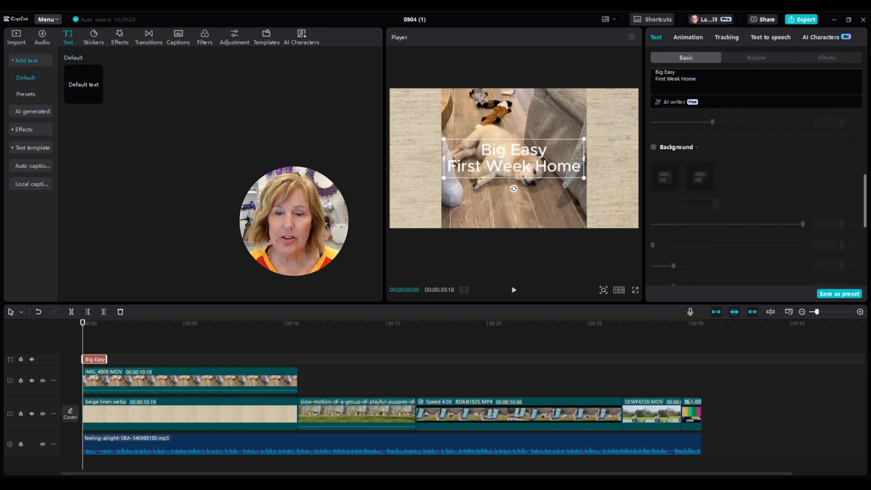
pyautogui.scroll(3, 870, 203)
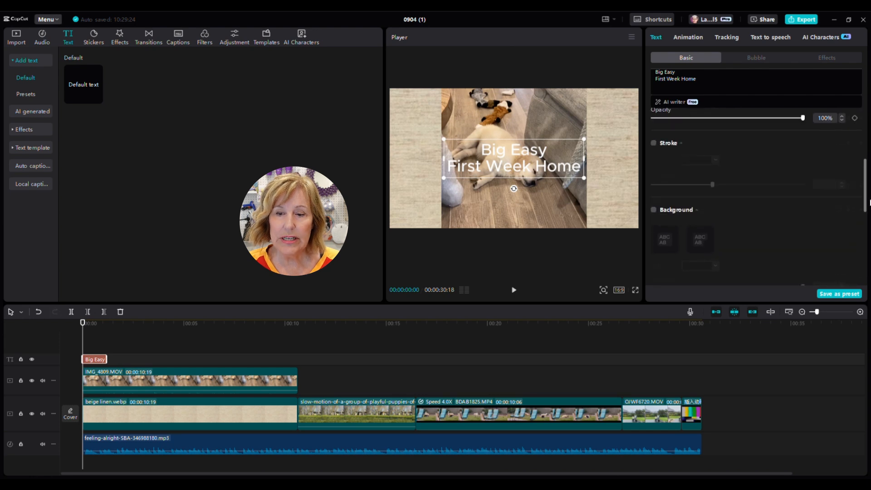
pyautogui.click(654, 210)
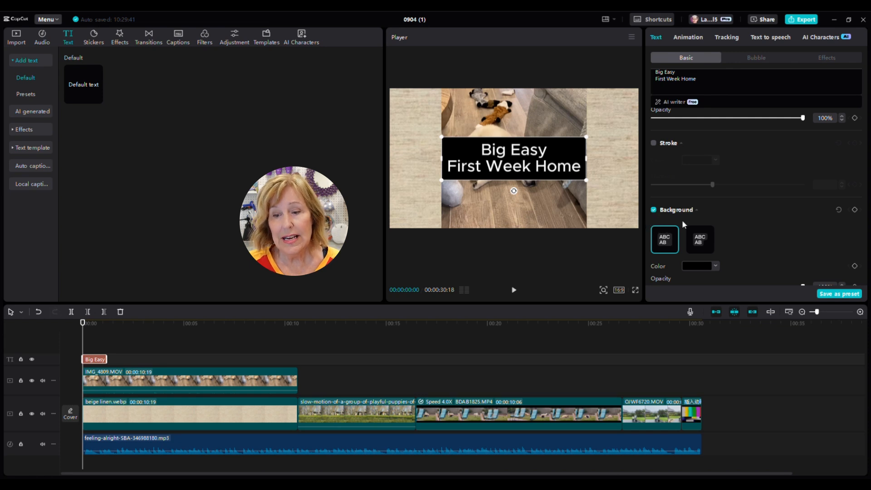
pyautogui.click(699, 245)
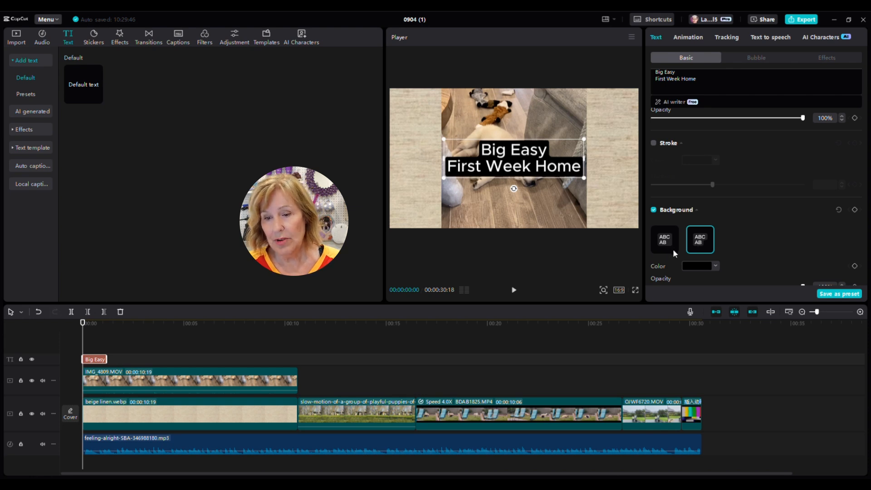
pyautogui.click(705, 269)
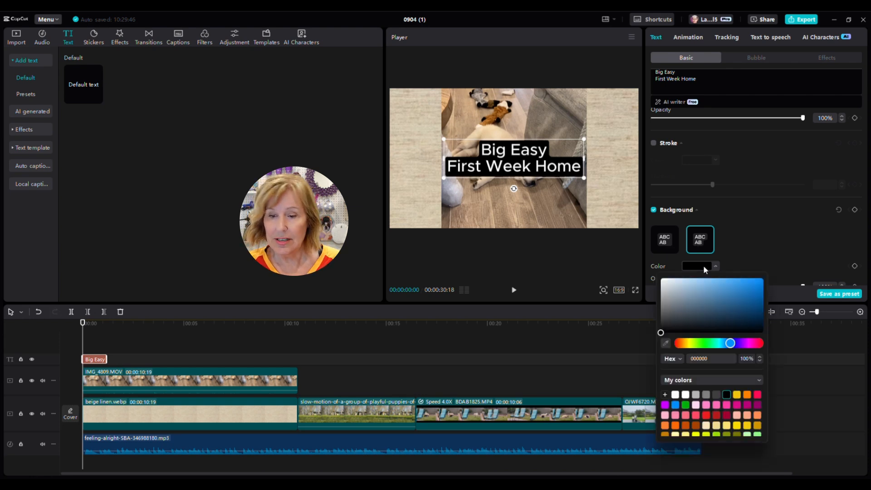
pyautogui.click(706, 395)
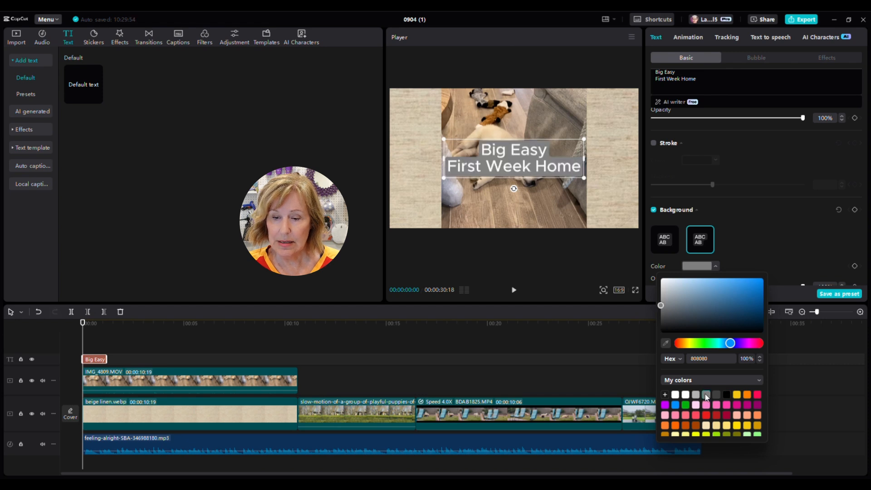
pyautogui.click(775, 230)
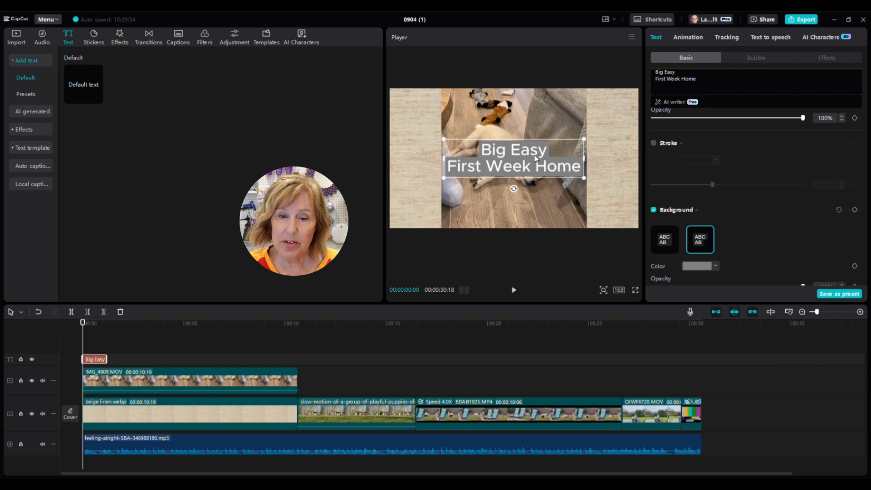
pyautogui.moveTo(536, 158); pyautogui.dragTo(590, 110)
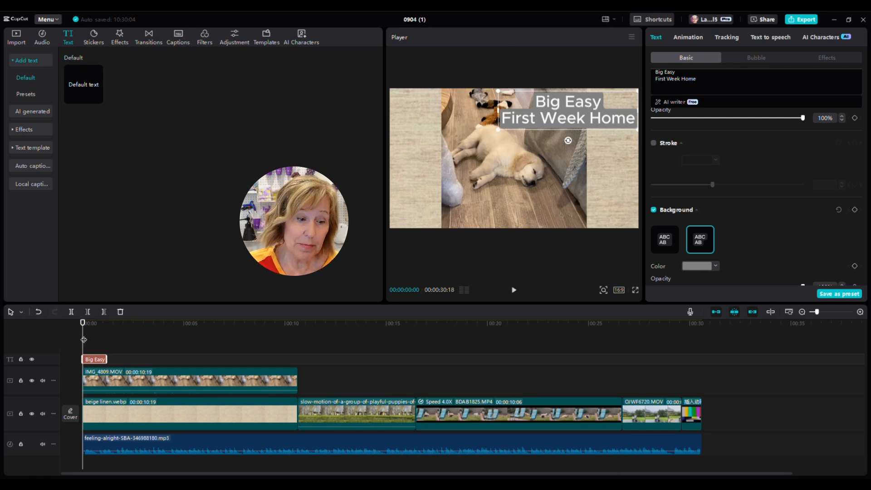
# Step: Move the playhead to about 00:02, just past the title, and show the Trending text effects
pyautogui.moveTo(84, 339); pyautogui.dragTo(124, 342)
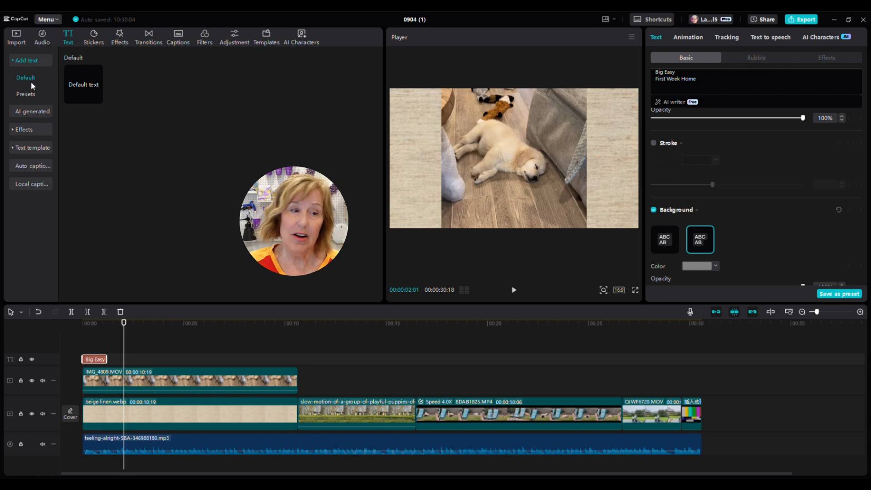
pyautogui.click(35, 129)
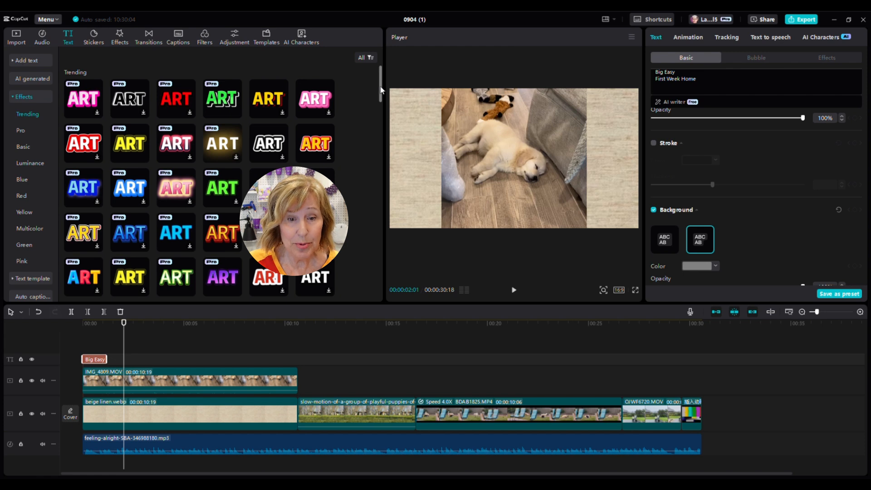
# Step: Scroll the Trending effects grid and preview the pink ART style over the sleeping puppy
pyautogui.moveTo(380, 93); pyautogui.dragTo(388, 131)
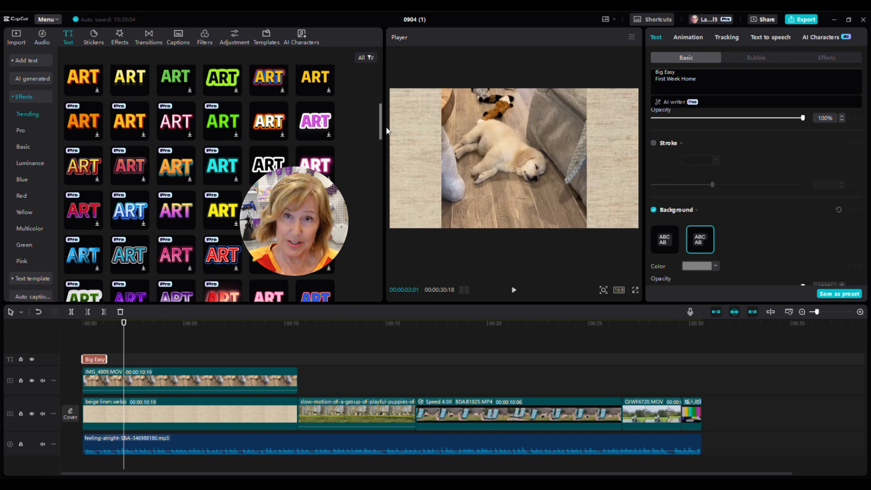
pyautogui.scroll(-2, 385, 132)
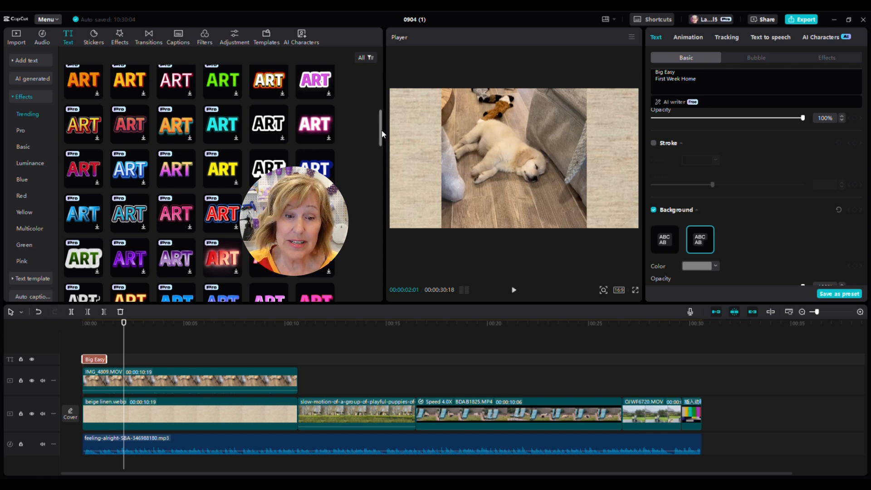
pyautogui.scroll(-2, 382, 134)
pyautogui.scroll(-4, 382, 138)
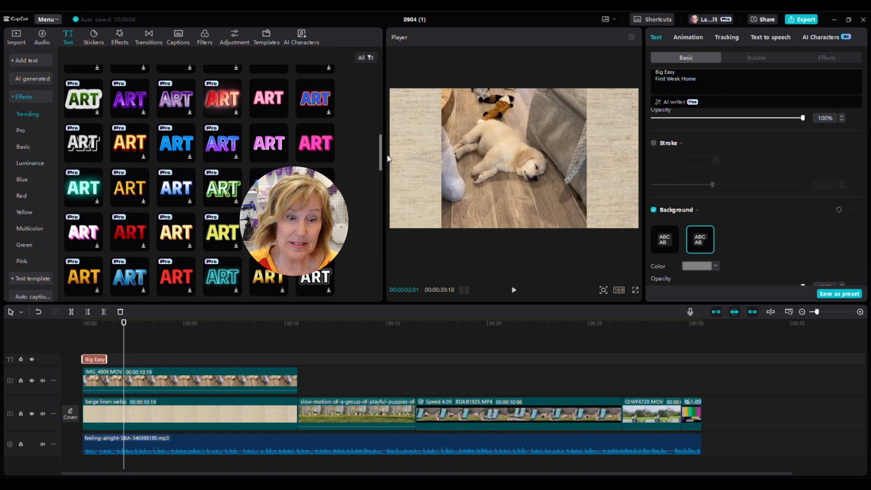
pyautogui.click(322, 144)
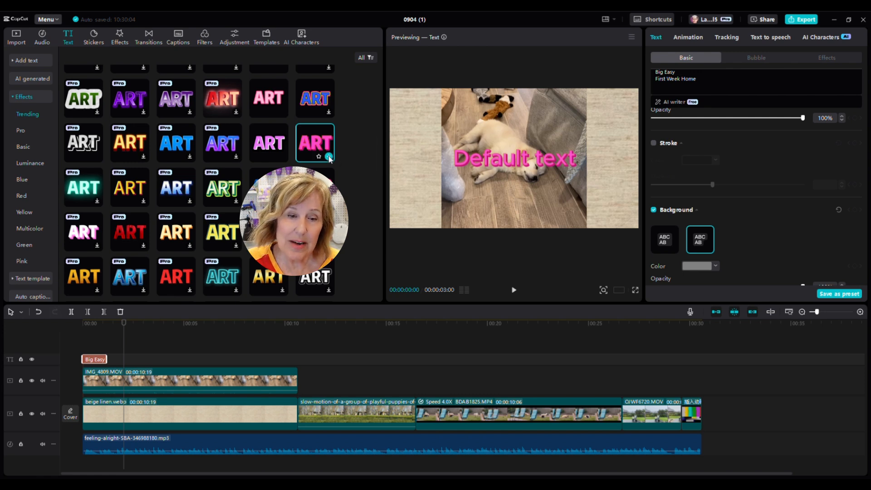
# Step: Add the pink ART text clip after the title, shorten it, and change its text to 'Easy Peasy'
pyautogui.click(329, 158)
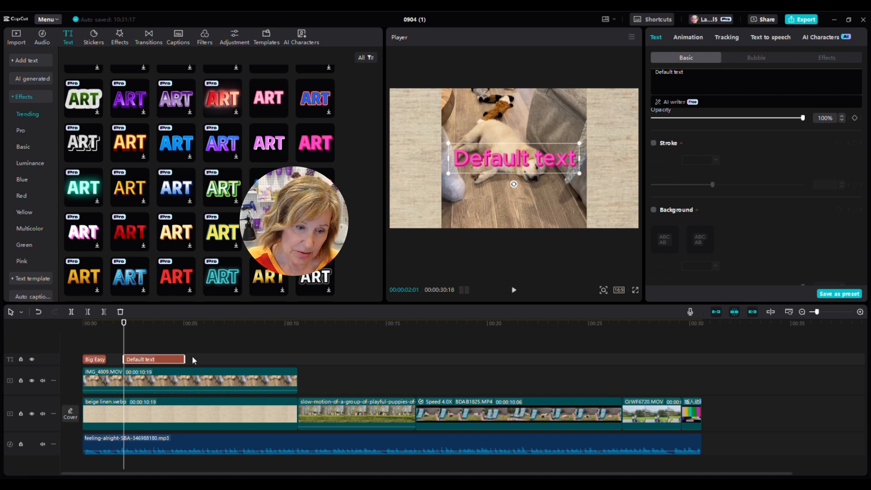
pyautogui.moveTo(185, 357); pyautogui.dragTo(149, 359)
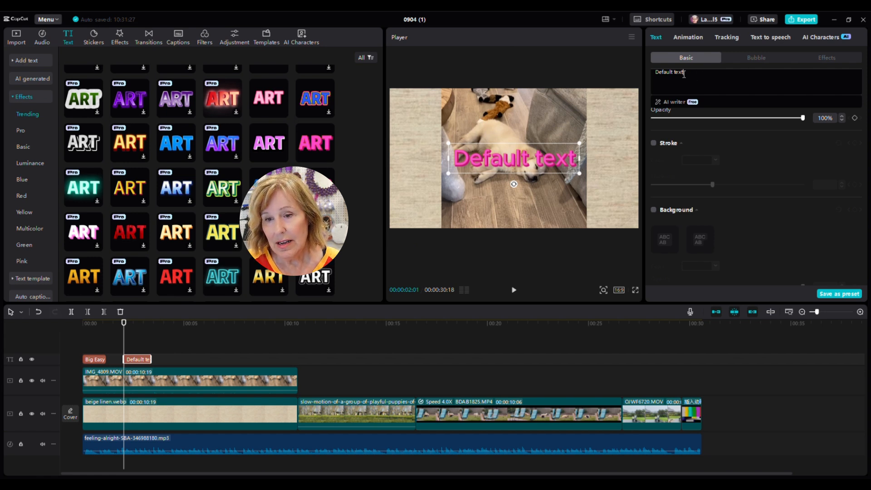
pyautogui.moveTo(684, 74); pyautogui.dragTo(656, 73)
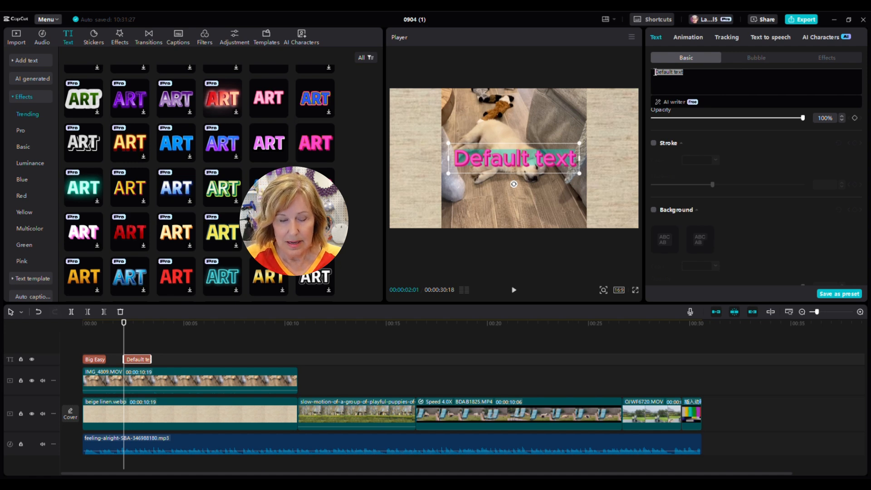
pyautogui.click(655, 72)
pyautogui.write('Eas')
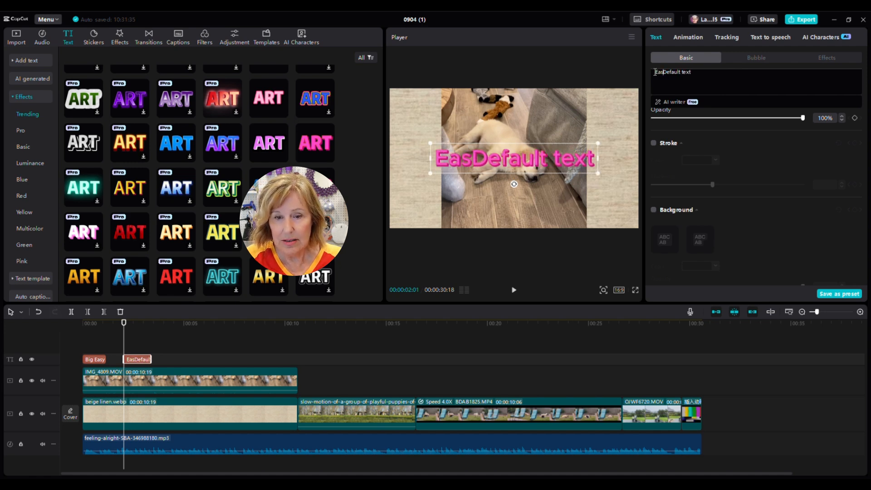
pyautogui.moveTo(696, 72); pyautogui.dragTo(645, 71)
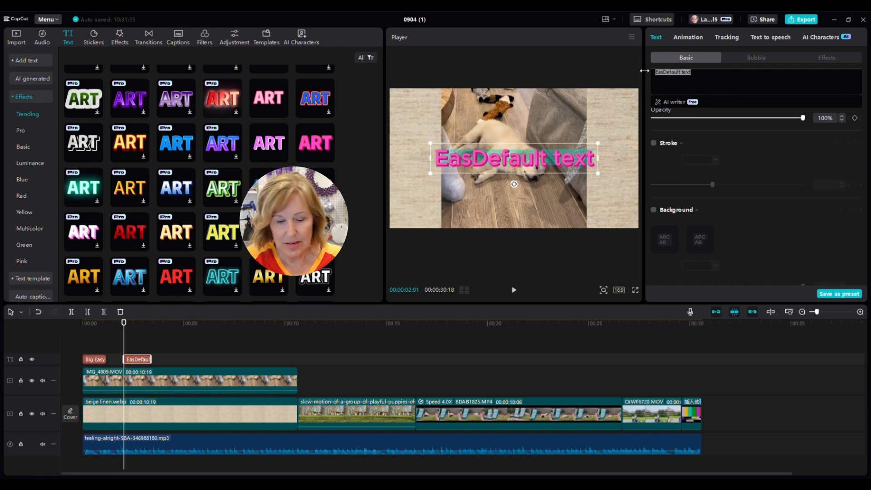
pyautogui.write('Easy ')
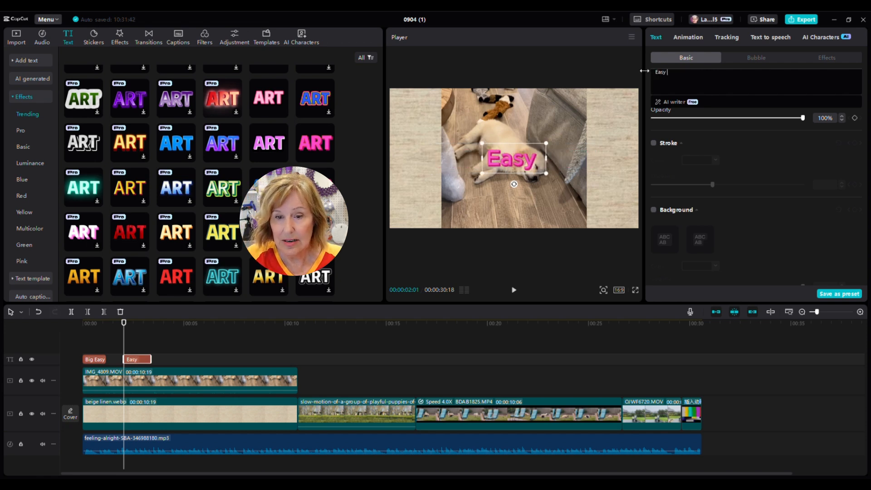
pyautogui.write('Peasy')
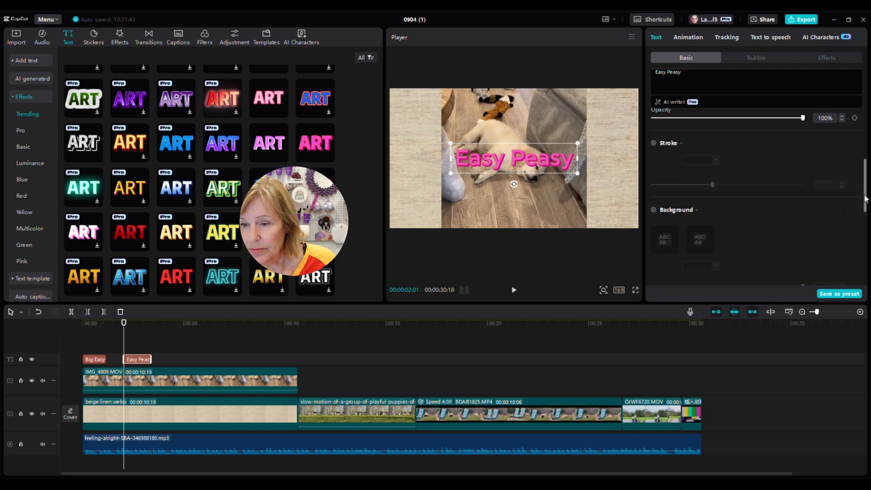
# Step: Raise the Easy Peasy font size to 23
pyautogui.moveTo(867, 201); pyautogui.dragTo(861, 96)
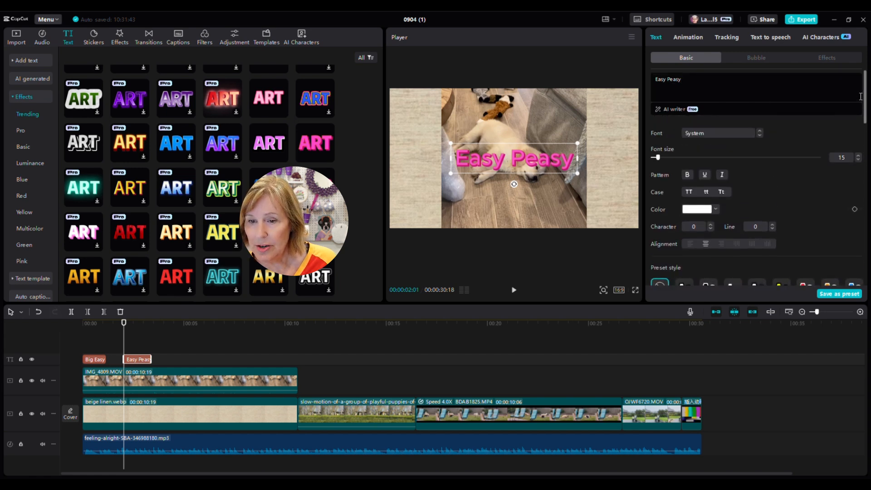
pyautogui.click(859, 155)
pyautogui.click(858, 155)
pyautogui.click(858, 155)
pyautogui.click(859, 155)
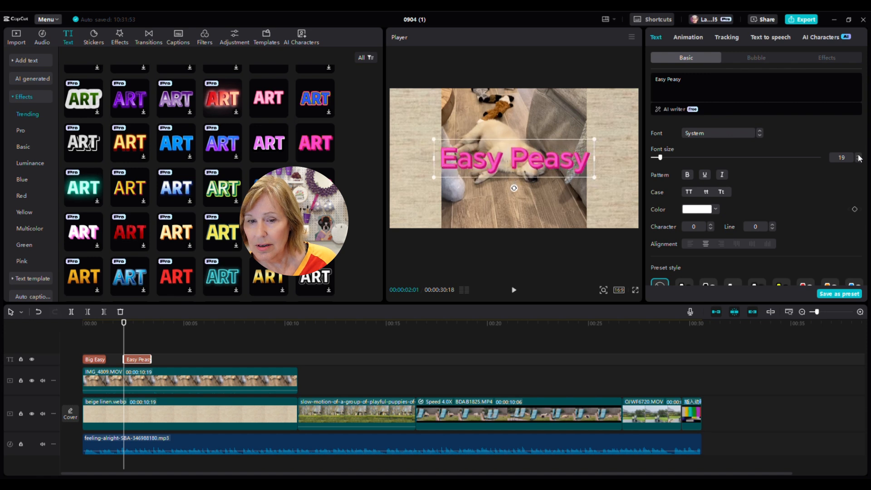
pyautogui.click(859, 155)
pyautogui.click(859, 155)
pyautogui.click(859, 155)
pyautogui.click(859, 155)
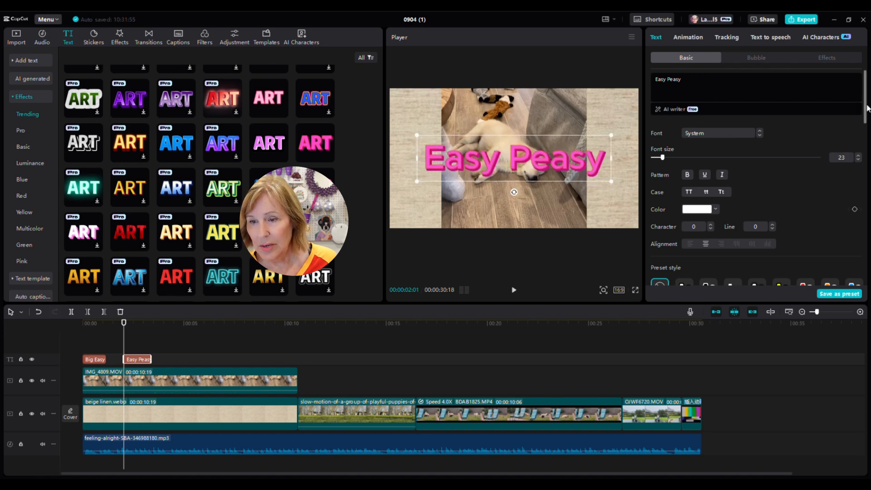
# Step: Curve the Easy Peasy text into an arch with a strength of 73°
pyautogui.moveTo(866, 108); pyautogui.dragTo(866, 271)
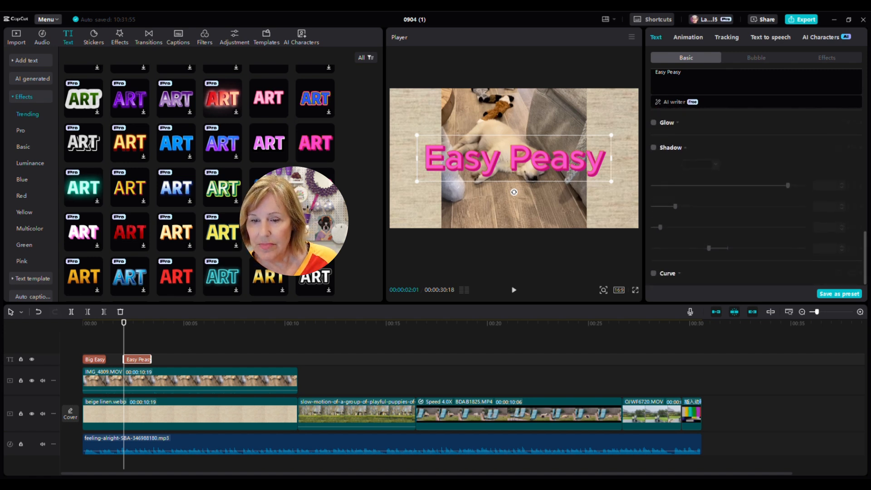
pyautogui.click(654, 273)
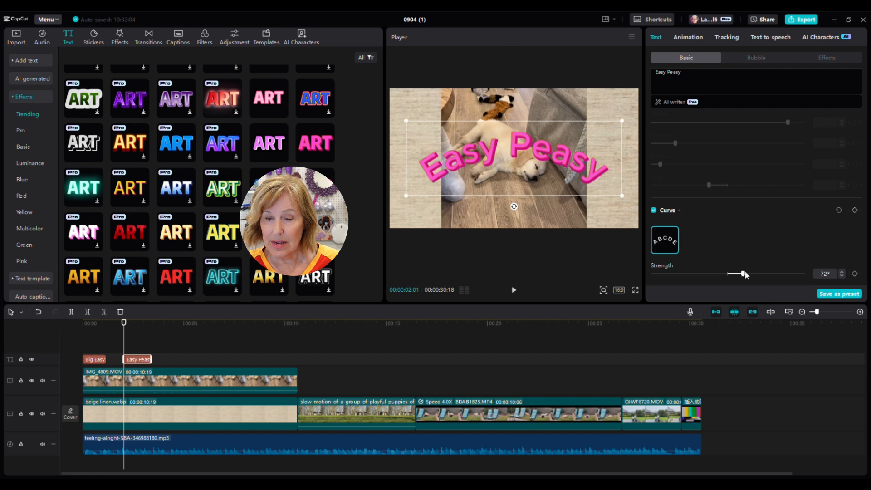
pyautogui.moveTo(746, 274)
pyautogui.mouseDown()
pyautogui.moveTo(695, 277)
pyautogui.moveTo(743, 274)
pyautogui.mouseUp()
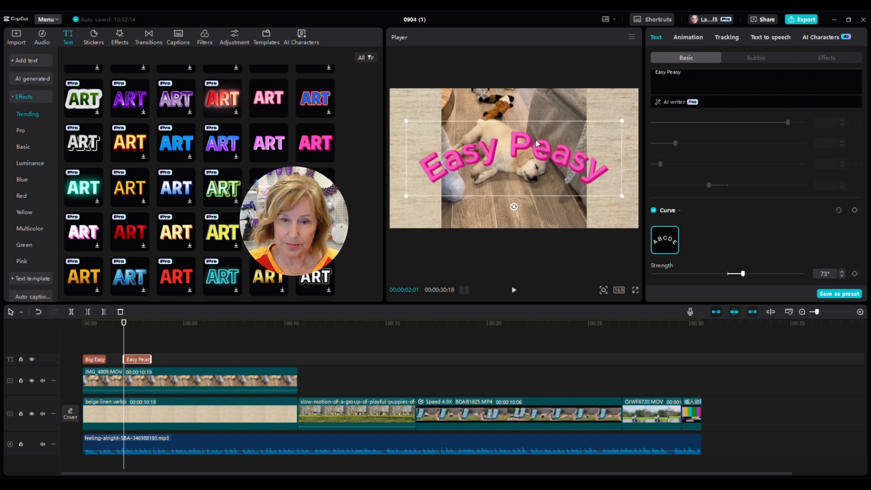
# Step: Move Easy Peasy near the top of the frame and park the playhead just past it, about 00:00:04
pyautogui.moveTo(537, 143); pyautogui.dragTo(532, 110)
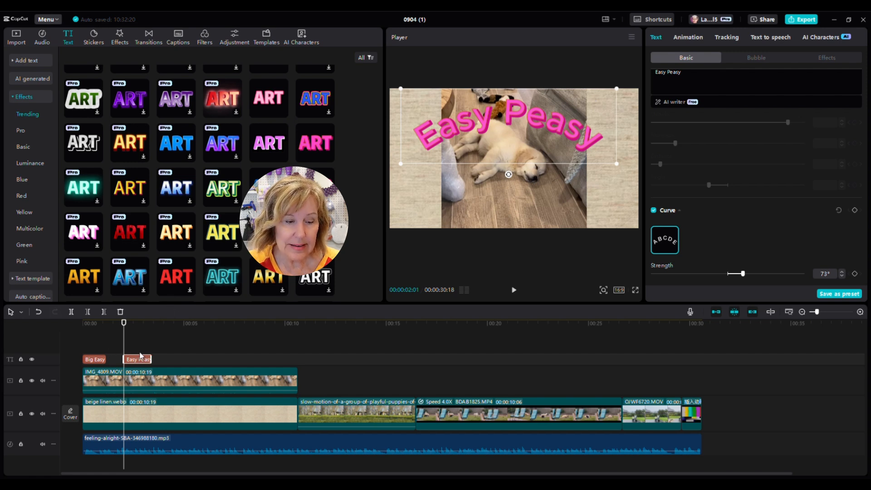
pyautogui.click(157, 339)
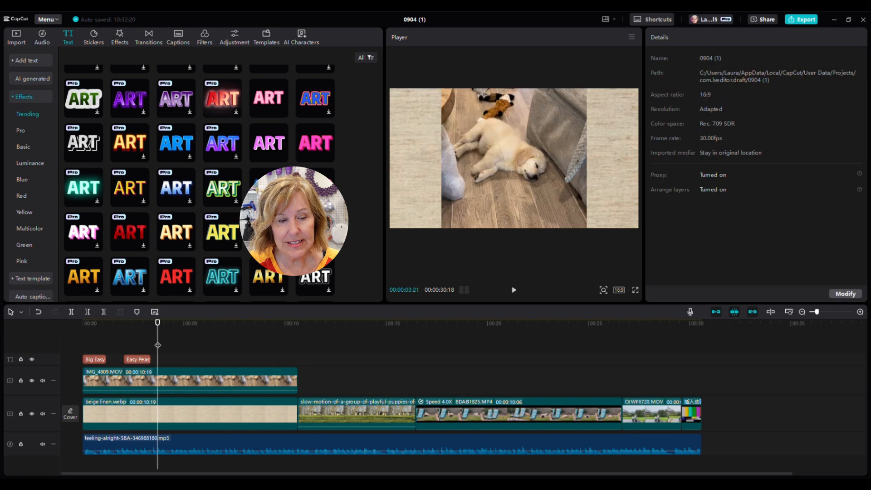
pyautogui.moveTo(157, 345); pyautogui.dragTo(131, 347)
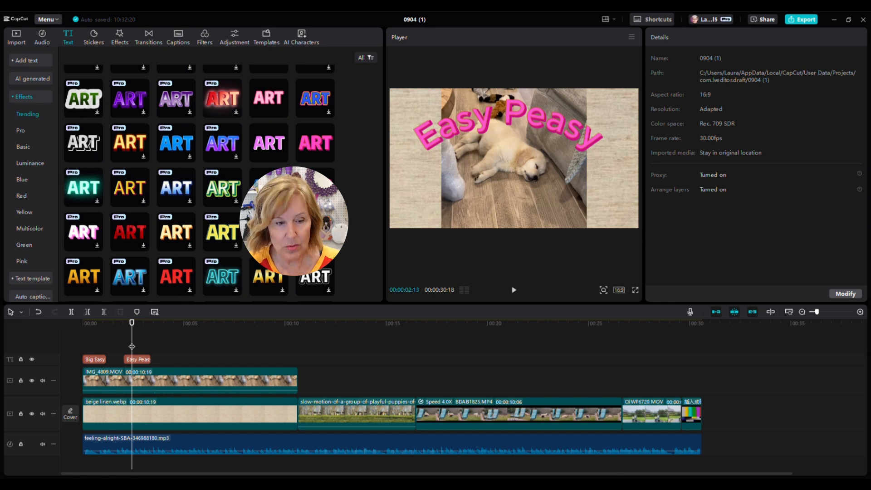
pyautogui.moveTo(131, 346); pyautogui.dragTo(138, 344)
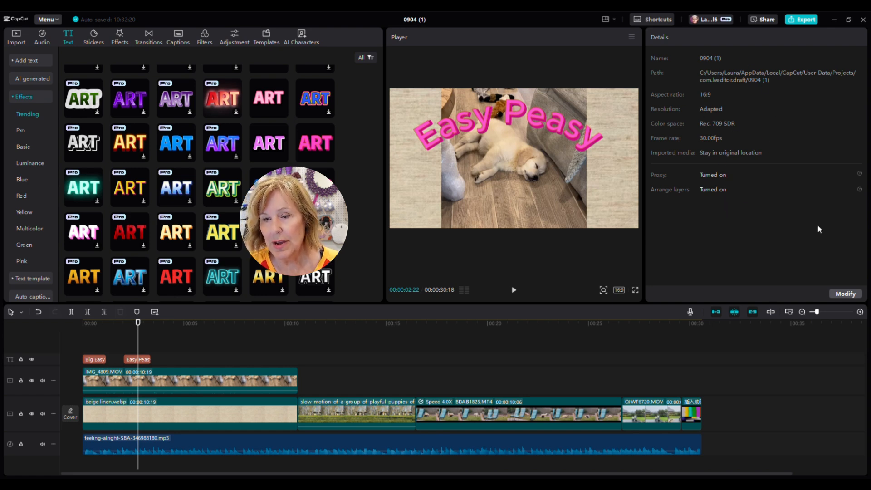
pyautogui.click(145, 360)
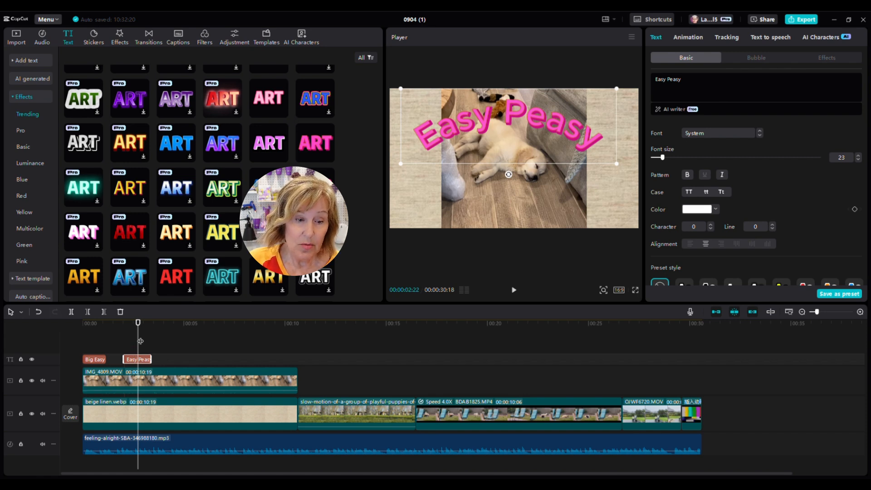
pyautogui.moveTo(138, 340); pyautogui.dragTo(166, 343)
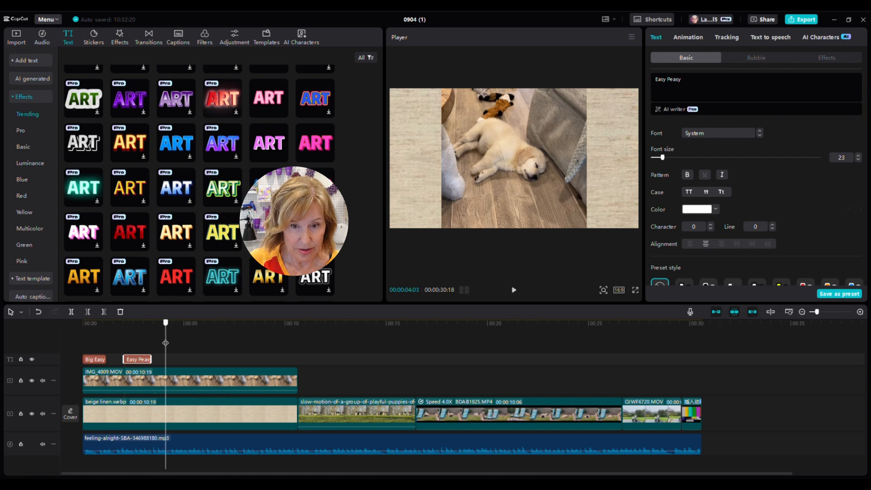
# Step: Add the SECOND ROUND template from Text template > Trending at about four seconds
pyautogui.click(34, 101)
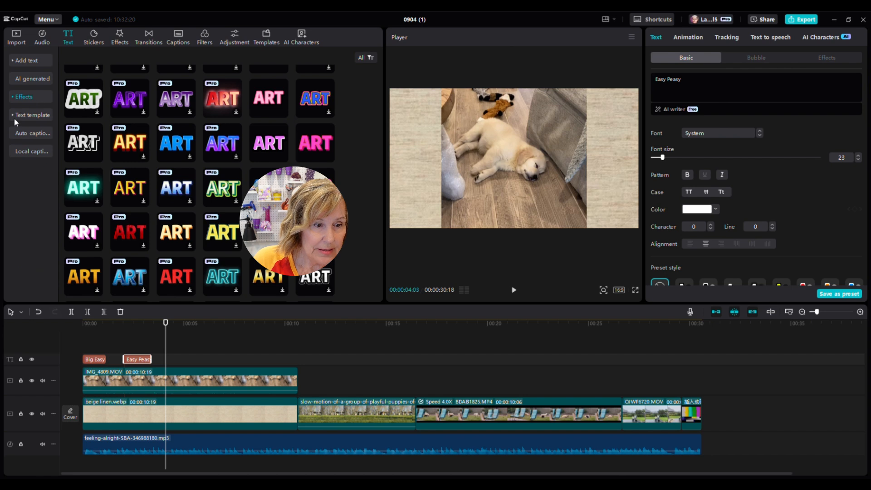
pyautogui.click(37, 117)
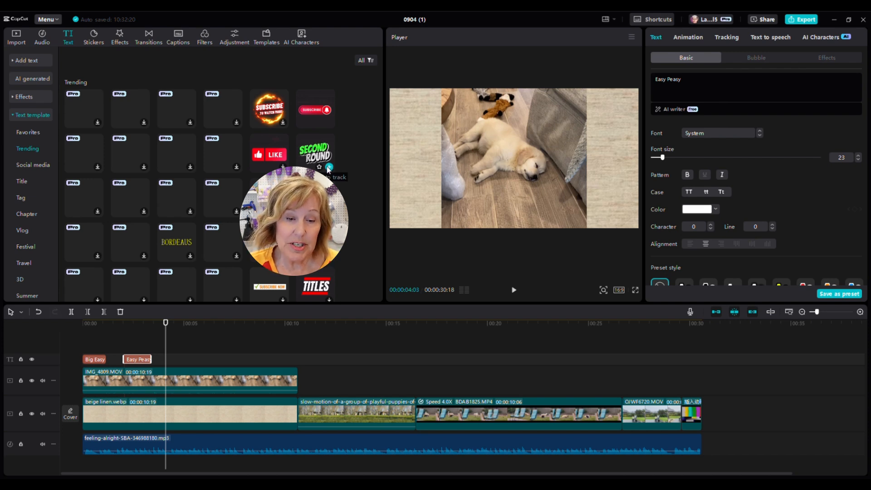
pyautogui.click(330, 168)
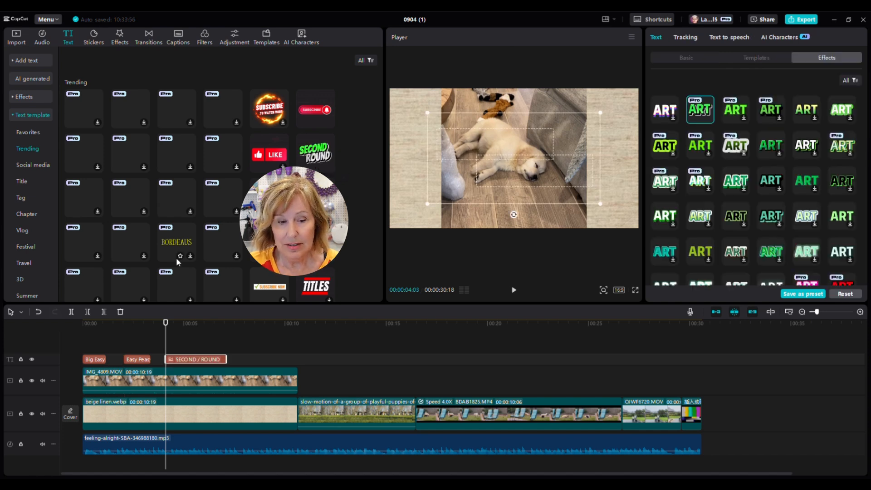
# Step: Replace the template's lines SECOND and ROUND with 'My Baby' and 'Konked Out'
pyautogui.click(687, 57)
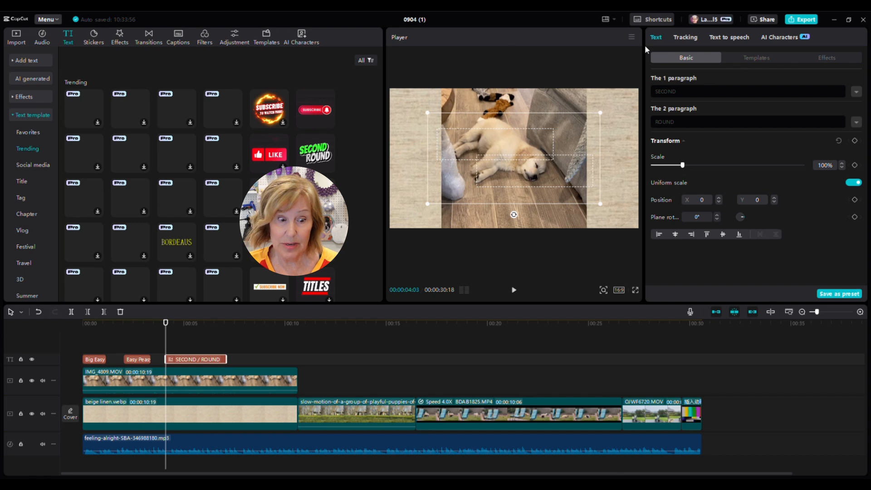
pyautogui.moveTo(166, 339); pyautogui.dragTo(190, 340)
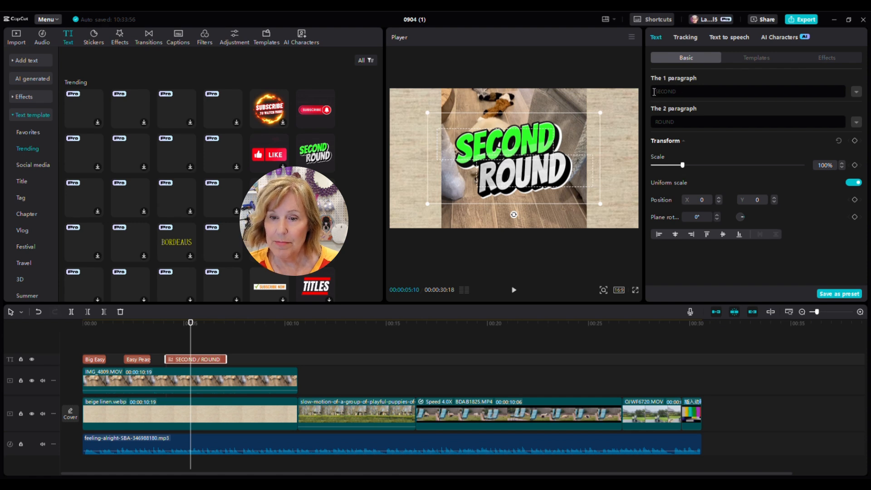
pyautogui.moveTo(677, 91); pyautogui.dragTo(650, 91)
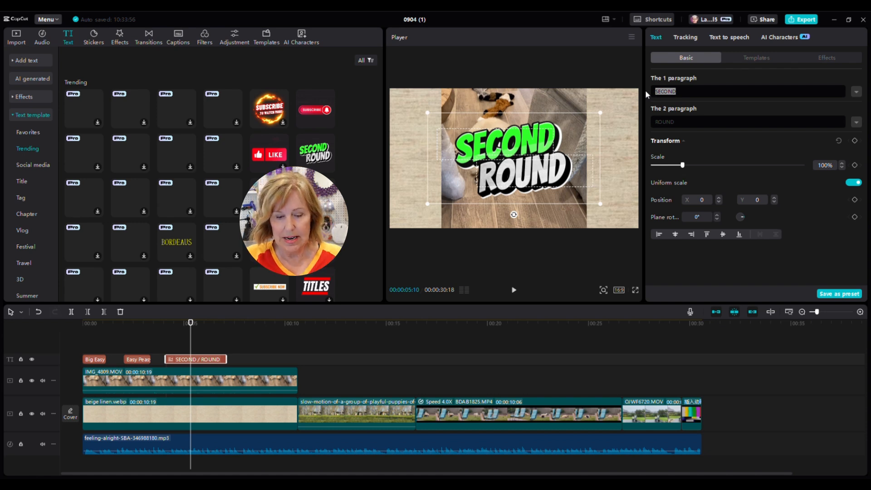
pyautogui.write('My ')
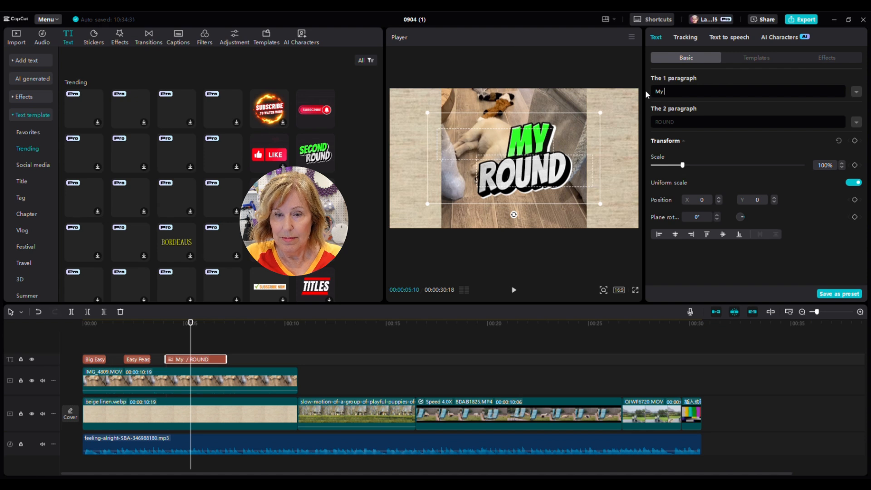
pyautogui.write('Baby')
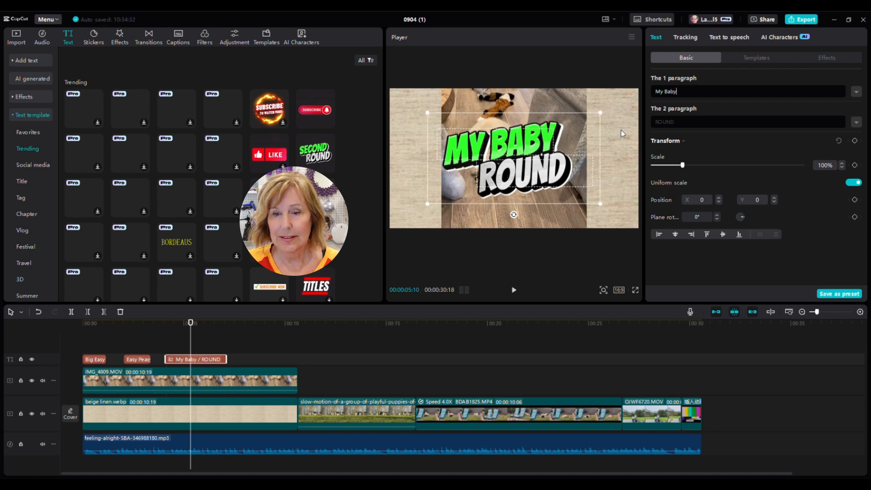
pyautogui.moveTo(679, 123); pyautogui.dragTo(650, 123)
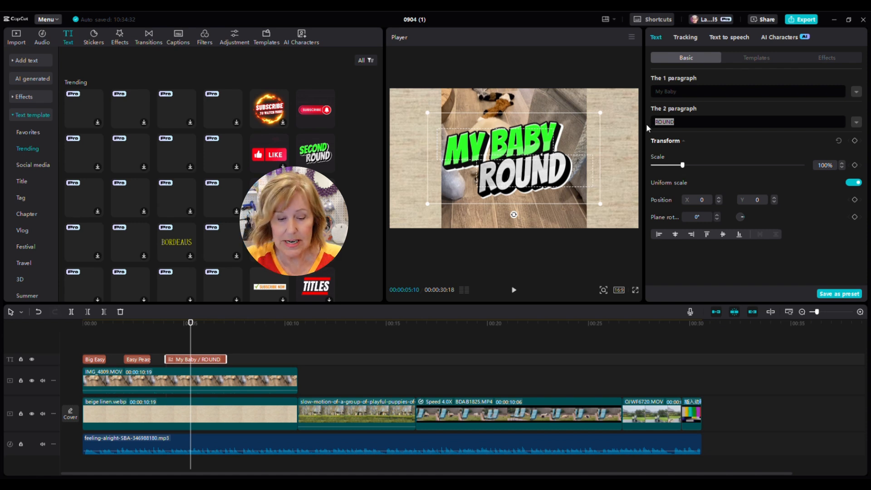
pyautogui.write('Konked')
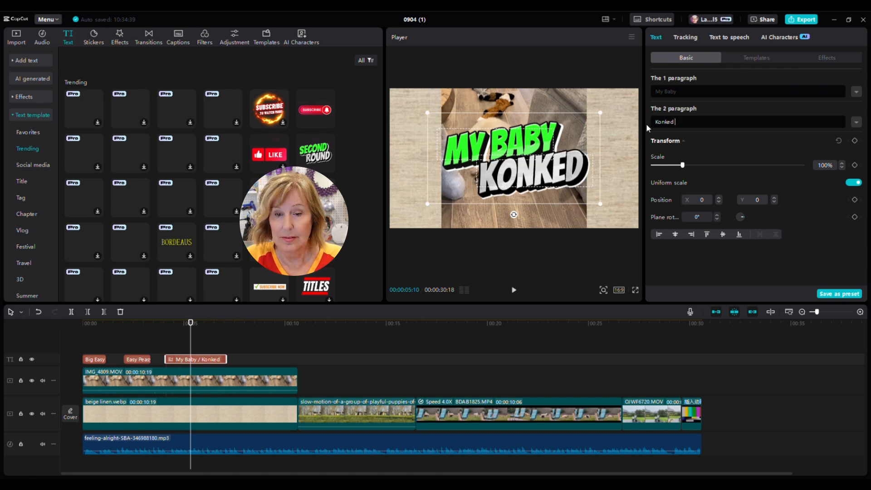
pyautogui.write(' Out')
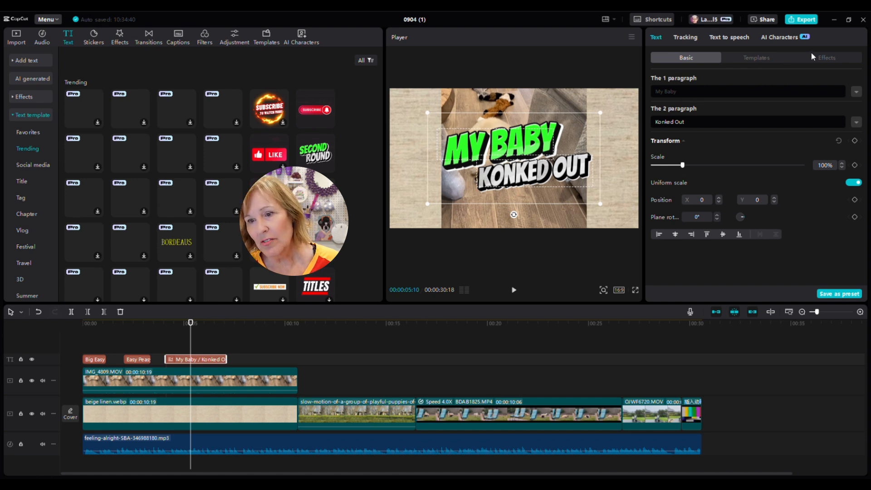
# Step: Apply a white-and-purple effect preset to the Konked Out line
pyautogui.click(828, 59)
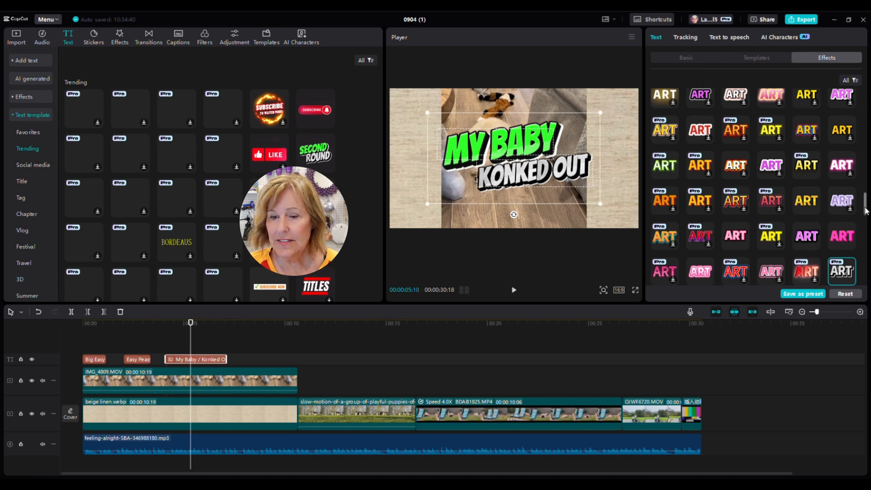
pyautogui.moveTo(866, 209); pyautogui.dragTo(870, 236)
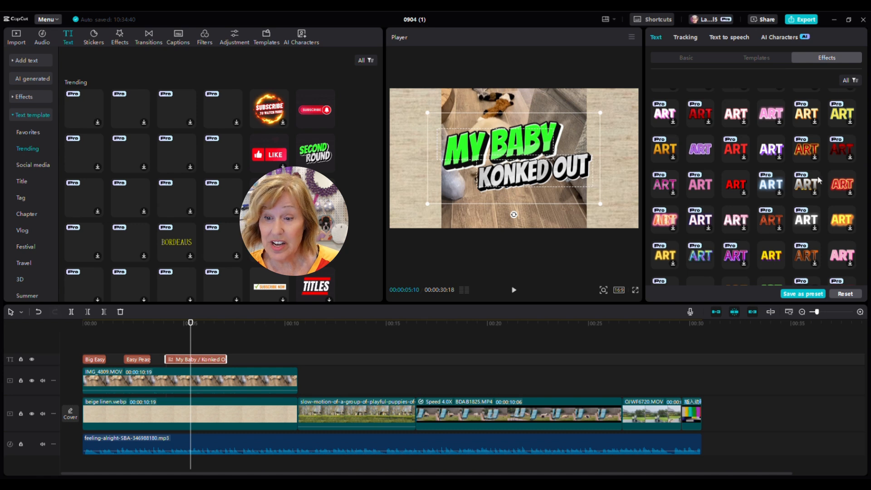
pyautogui.click(774, 151)
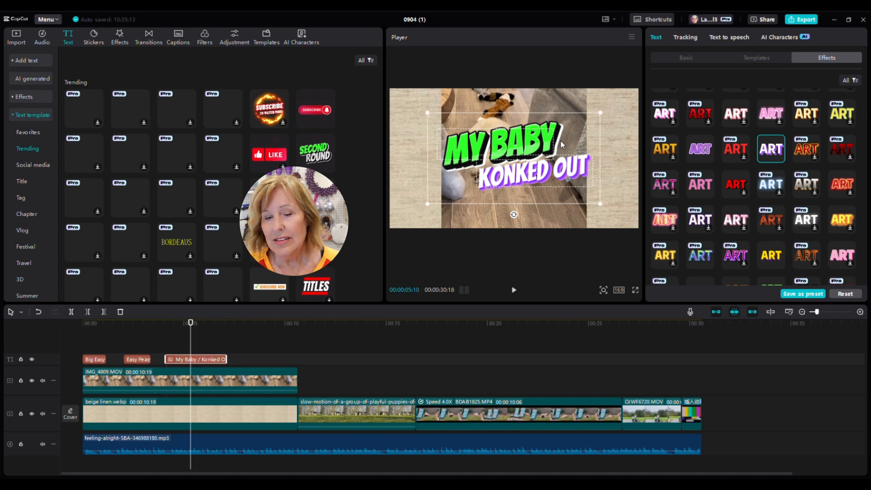
# Step: Give My Baby a blue-gradient effect preset, enlarge the whole title, and return to the video's start
pyautogui.click(687, 58)
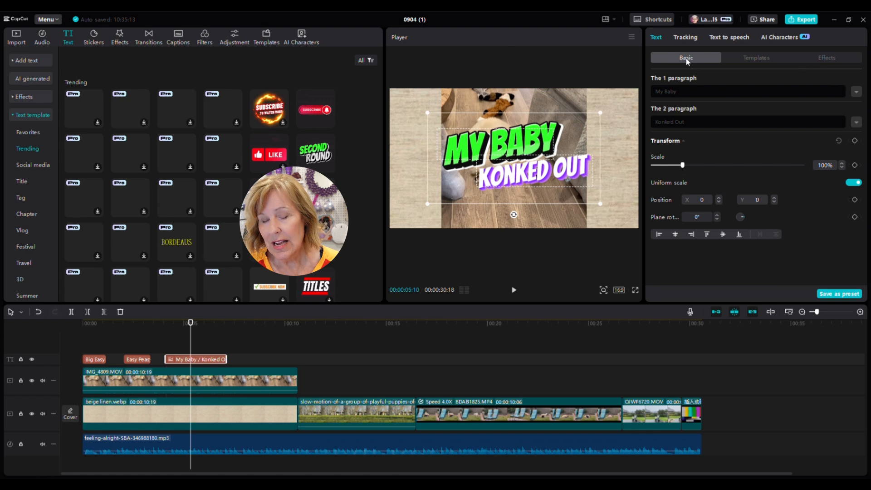
pyautogui.click(679, 91)
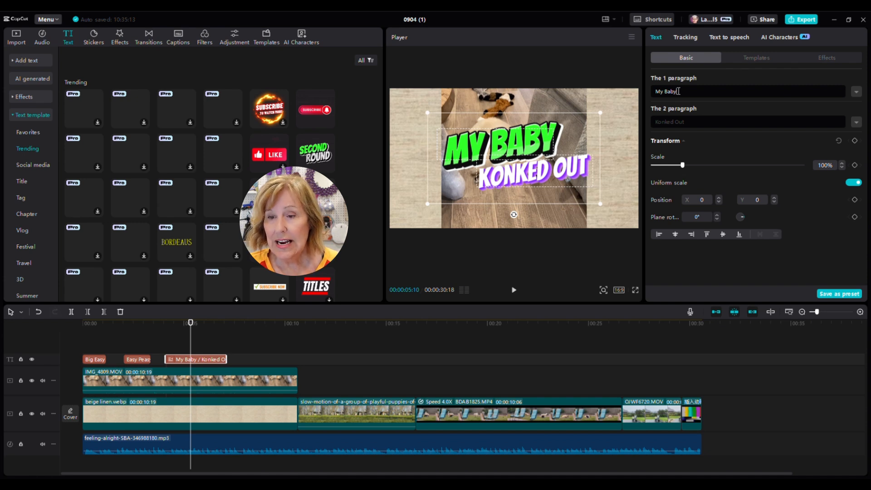
pyautogui.click(832, 59)
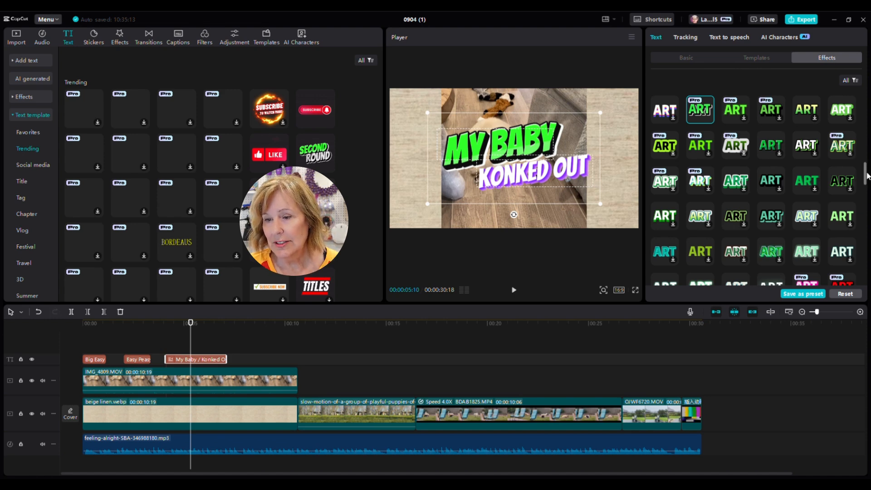
pyautogui.scroll(-1, 867, 182)
pyautogui.scroll(-5, 867, 182)
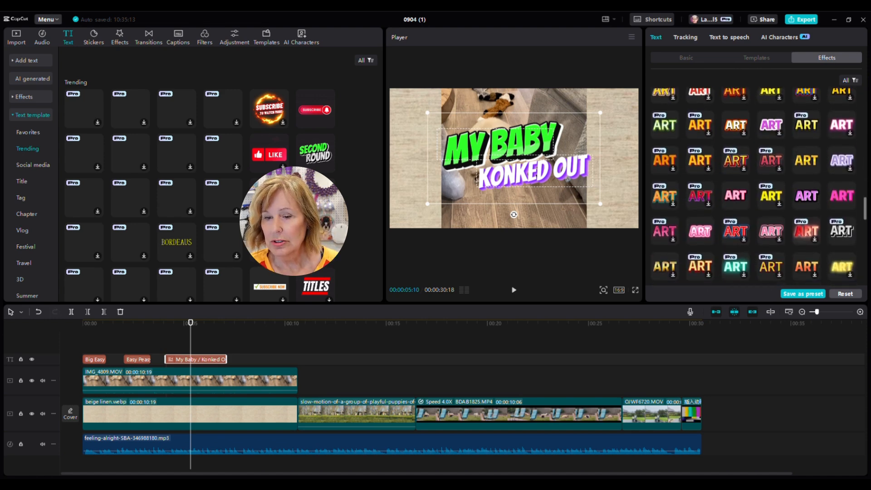
pyautogui.scroll(-3, 753, 187)
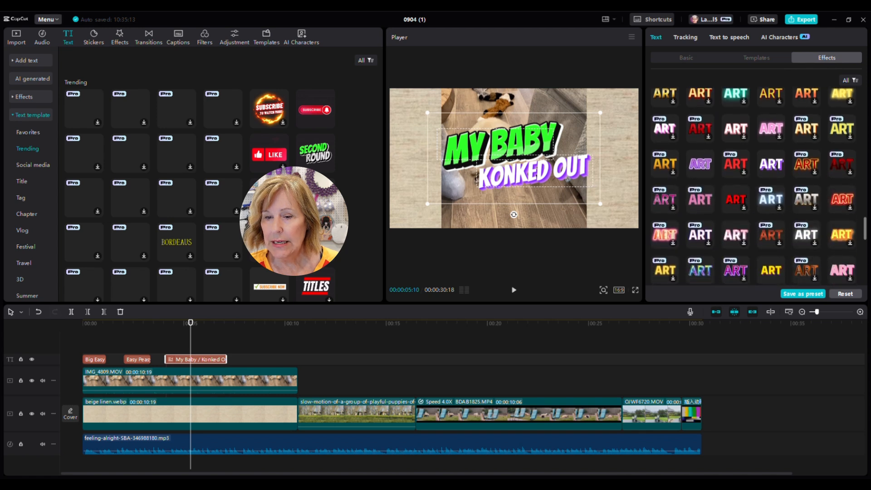
pyautogui.scroll(-3, 753, 187)
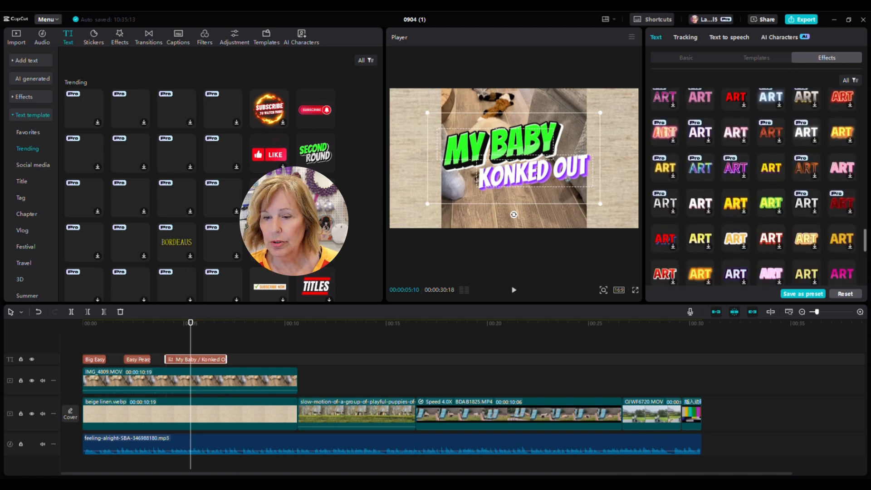
pyautogui.scroll(4, 745, 231)
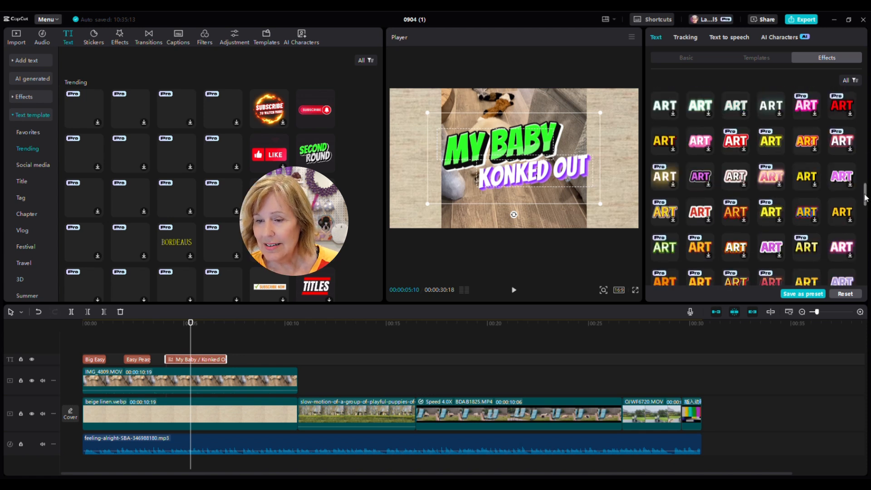
pyautogui.moveTo(866, 198); pyautogui.dragTo(866, 238)
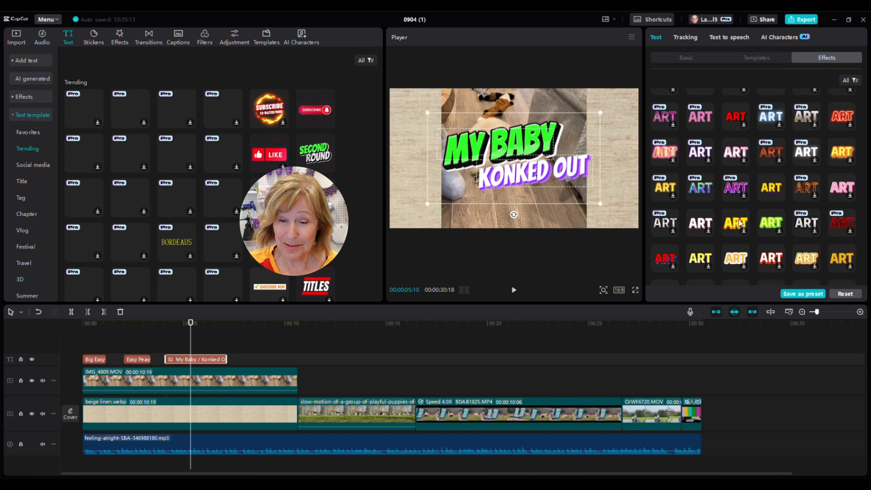
pyautogui.click(703, 193)
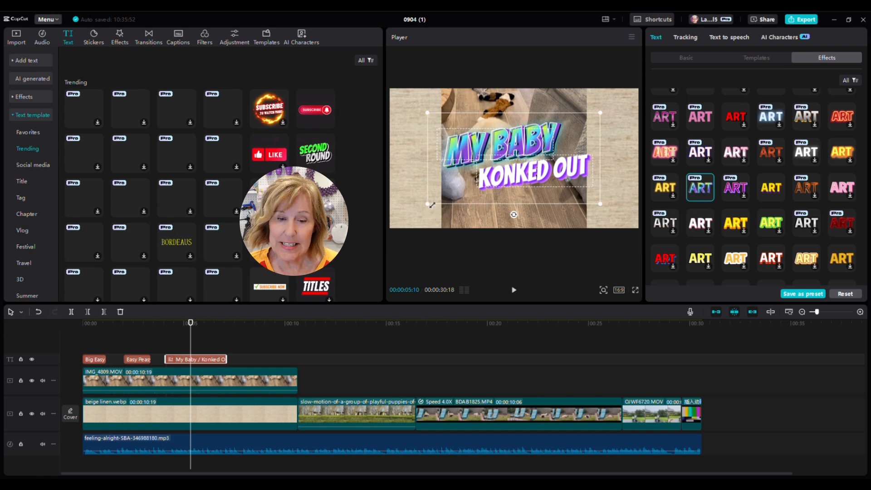
pyautogui.moveTo(428, 204); pyautogui.dragTo(393, 274)
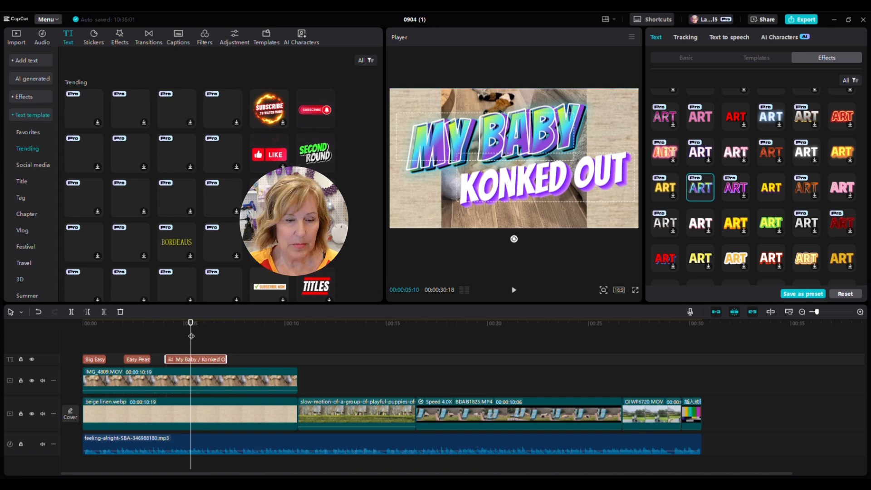
pyautogui.moveTo(191, 336); pyautogui.dragTo(68, 335)
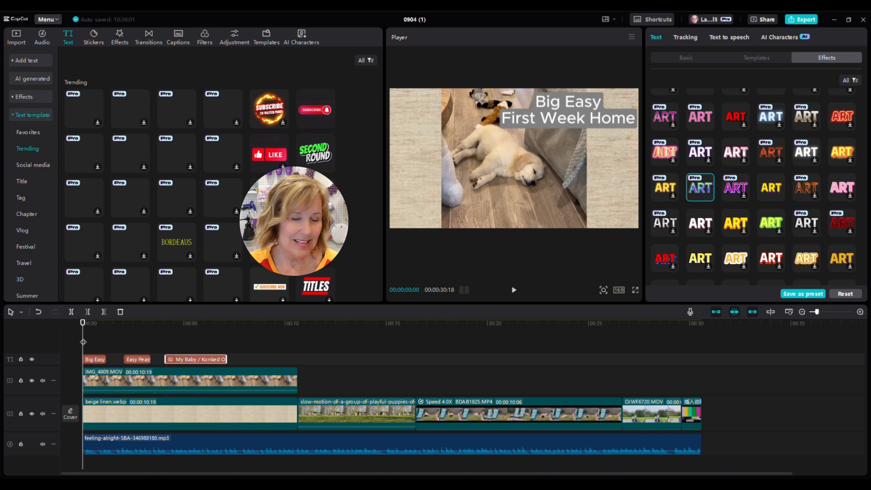
pyautogui.moveTo(83, 341); pyautogui.dragTo(160, 345)
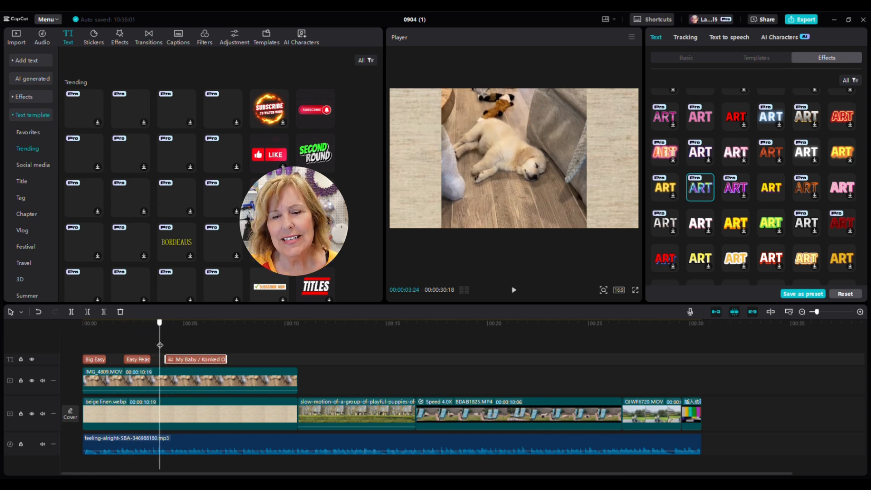
pyautogui.moveTo(159, 345); pyautogui.dragTo(210, 347)
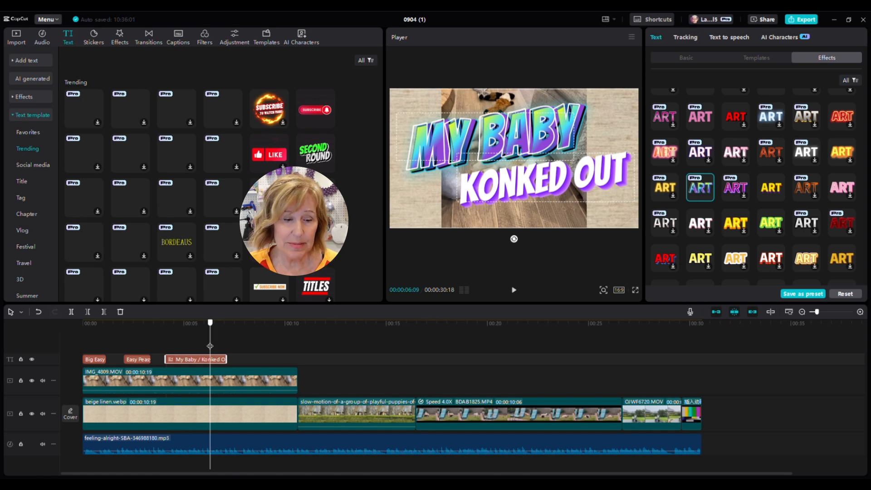
pyautogui.moveTo(210, 346); pyautogui.dragTo(242, 351)
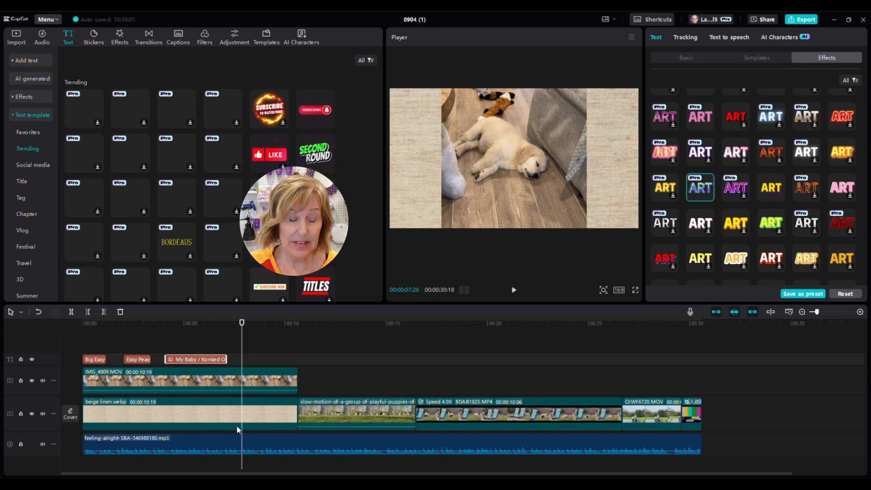
# Step: Split the IMG_4809.MOV dog clip at 7:26 and delete its end piece
pyautogui.click(263, 379)
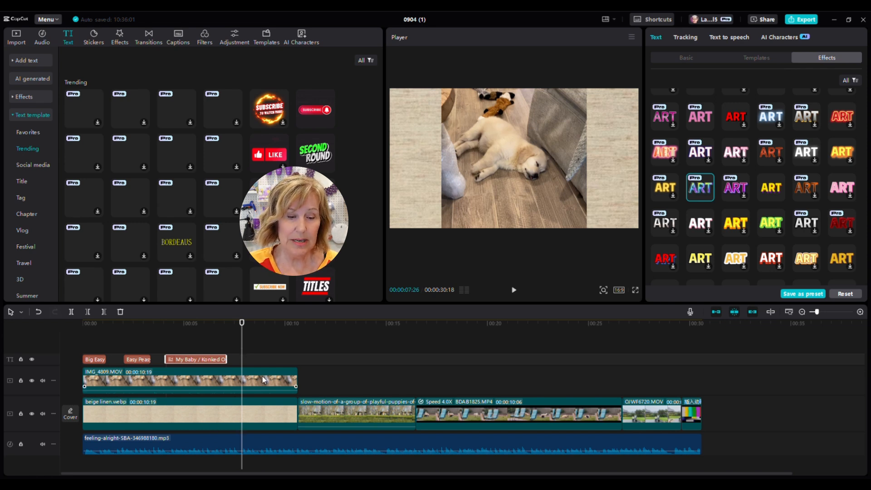
pyautogui.click(262, 376)
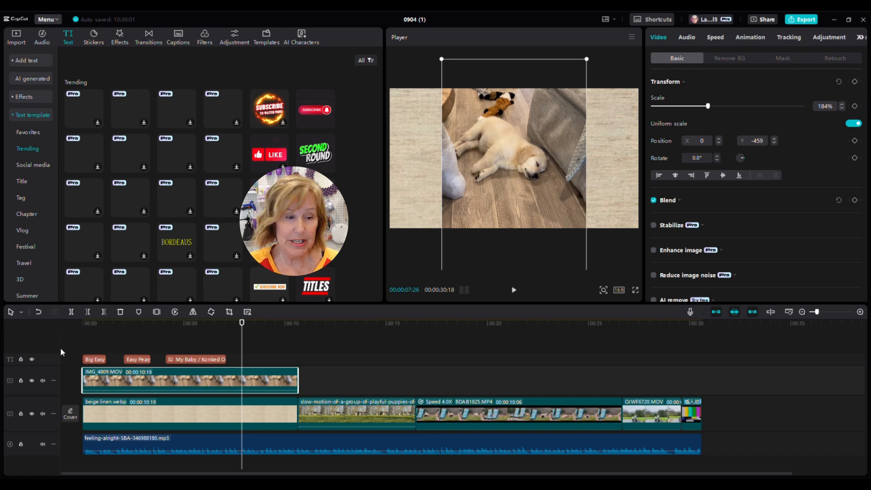
pyautogui.click(71, 312)
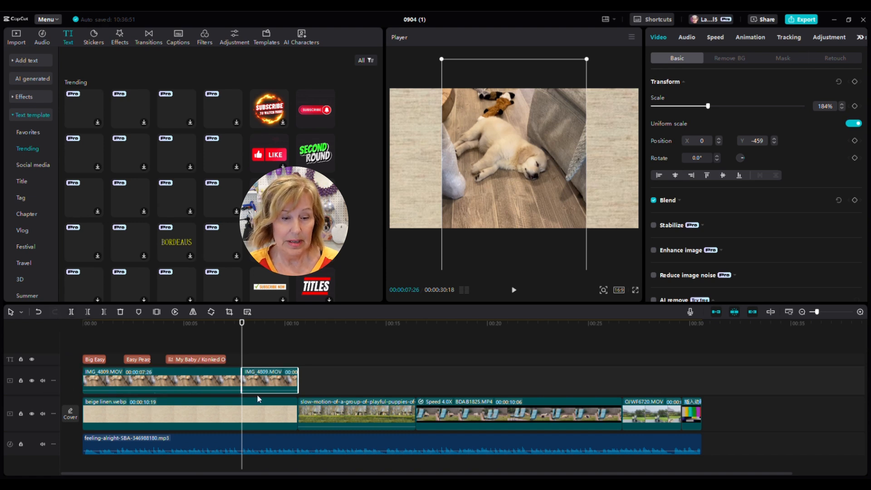
pyautogui.click(122, 311)
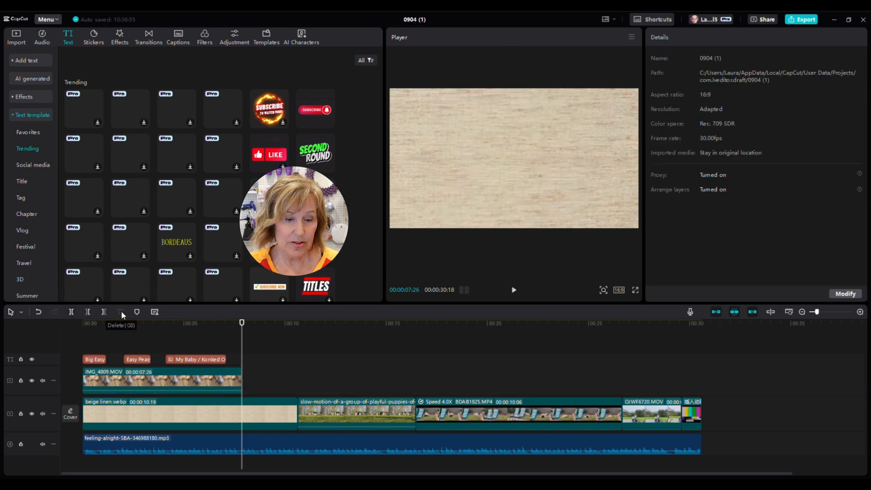
# Step: Split beige linen.webp at 7:26, delete the leftover piece, and play the edit to review
pyautogui.click(271, 416)
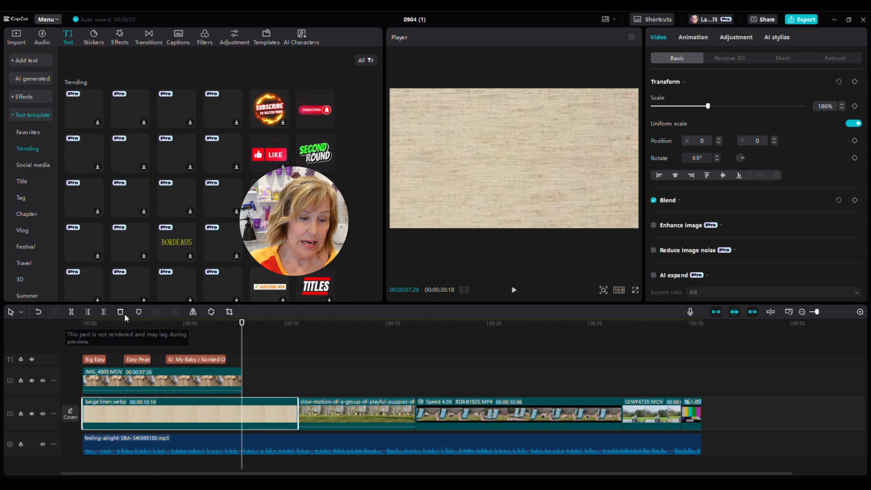
pyautogui.click(71, 312)
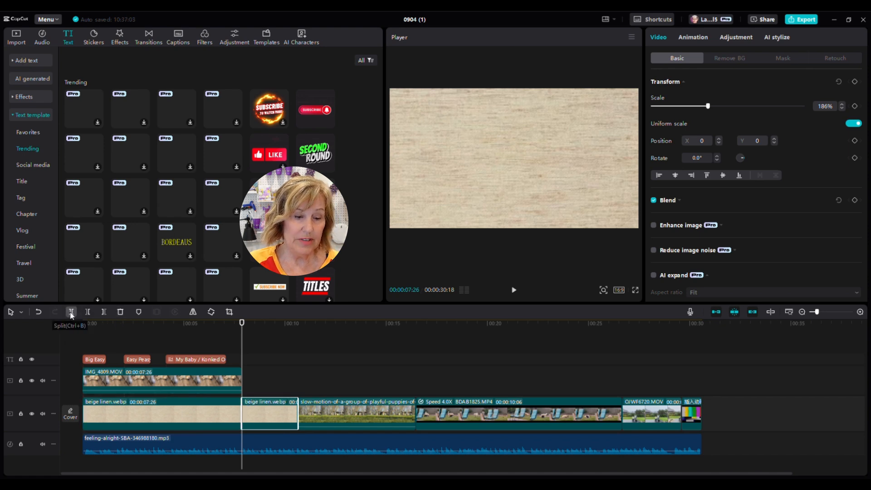
pyautogui.click(120, 312)
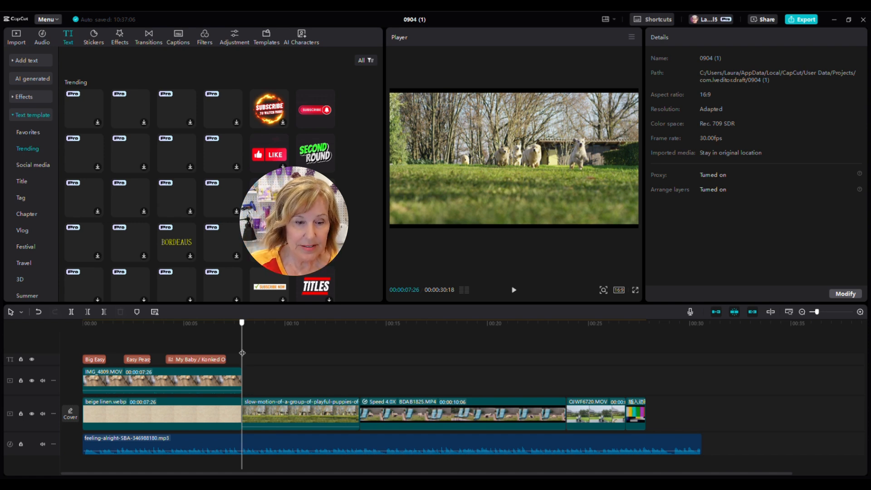
pyautogui.moveTo(242, 354); pyautogui.dragTo(264, 354)
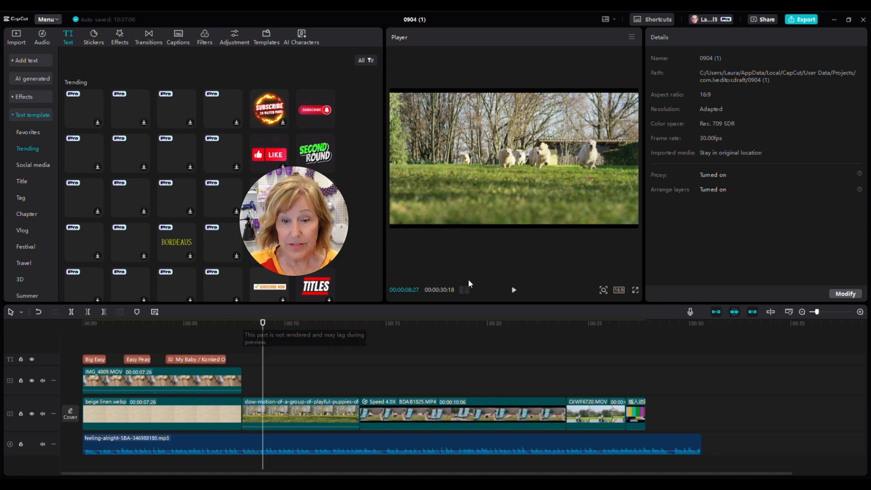
pyautogui.click(513, 291)
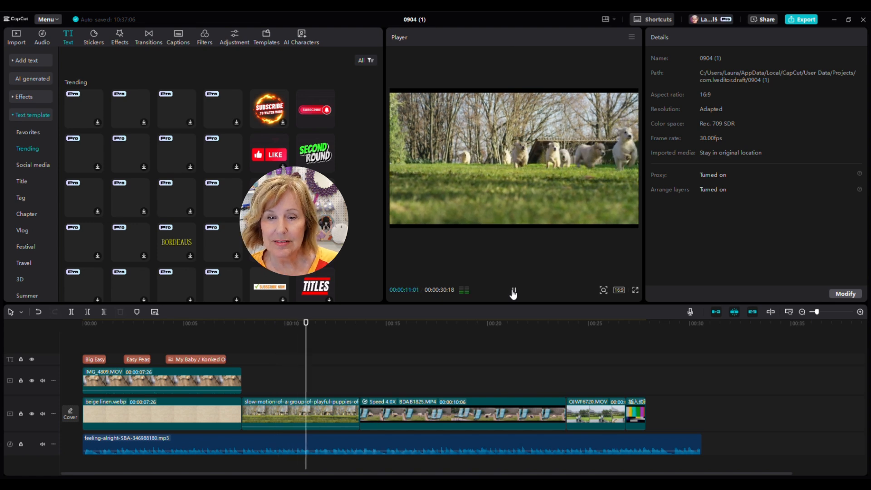
pyautogui.click(513, 291)
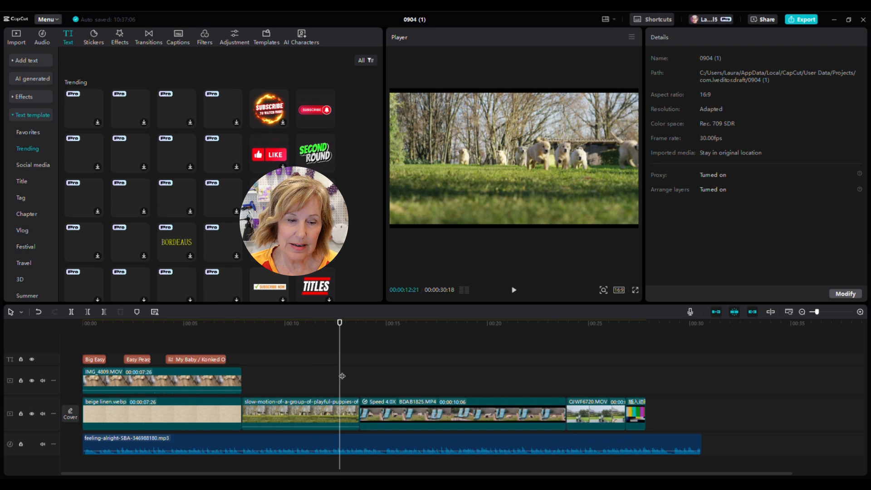
# Step: Move the playhead back into the puppy footage and show the Default text option
pyautogui.moveTo(341, 376); pyautogui.dragTo(272, 372)
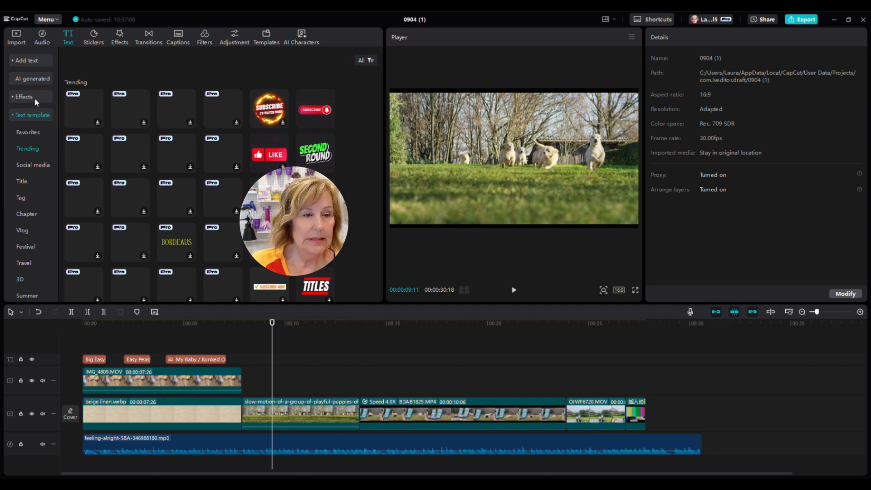
pyautogui.click(36, 60)
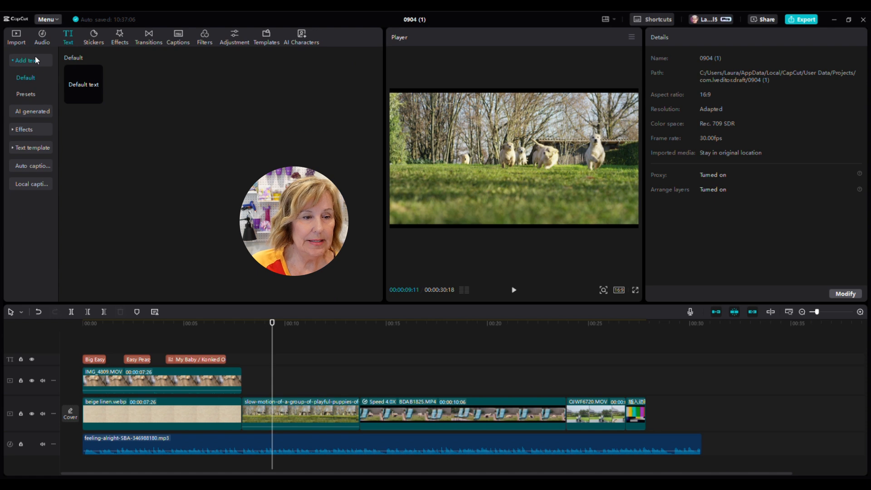
# Step: Add a Default text clip reading 'I'm Dreaming' / 'of My Siblings' at the playhead
pyautogui.click(97, 98)
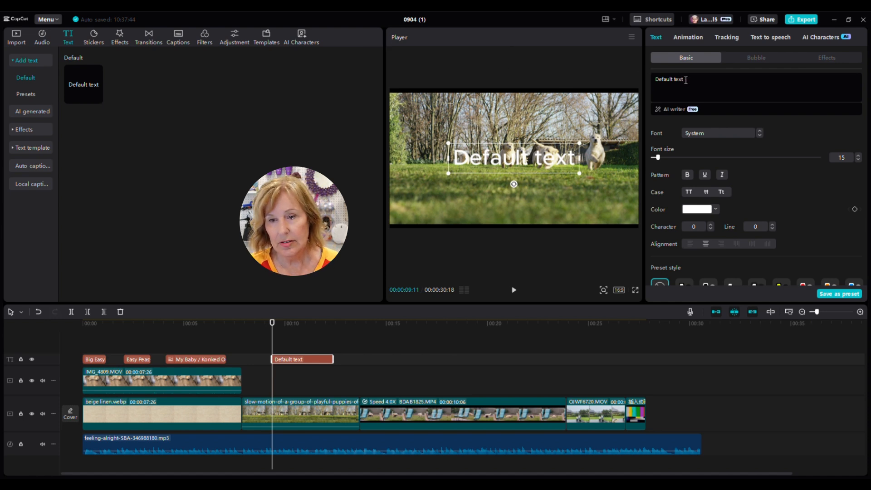
pyautogui.moveTo(691, 80); pyautogui.dragTo(652, 79)
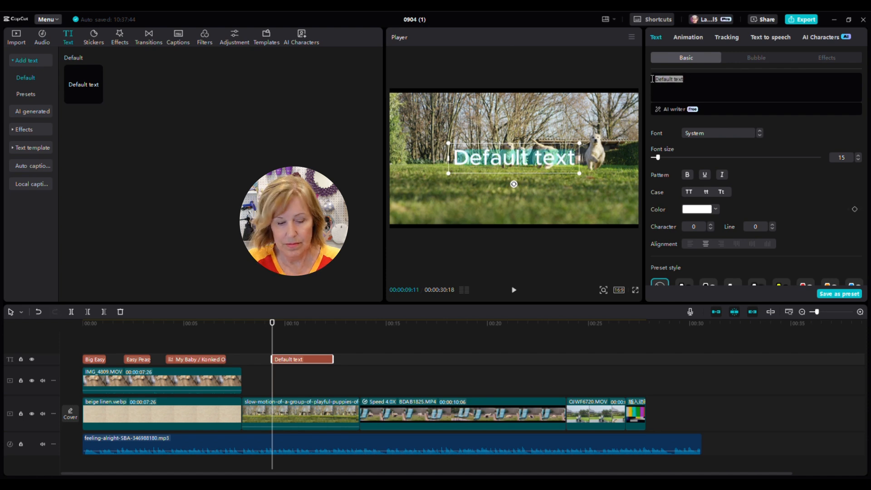
pyautogui.write("I'")
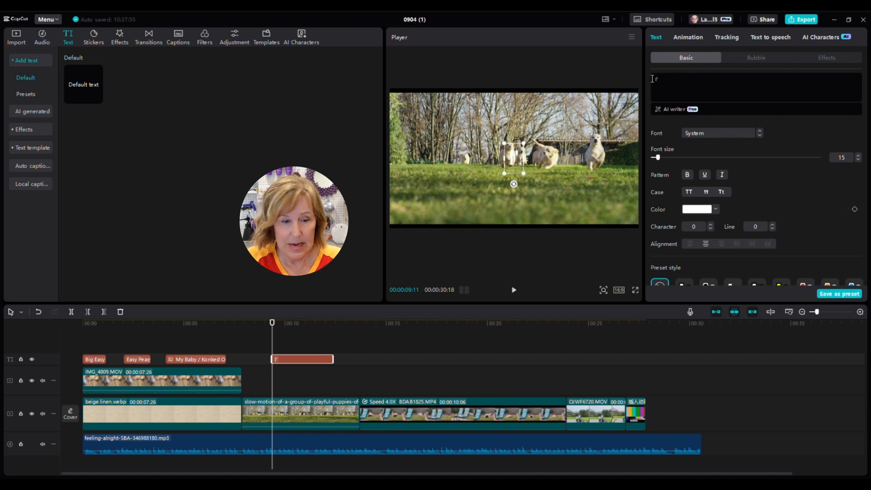
pyautogui.write('m D')
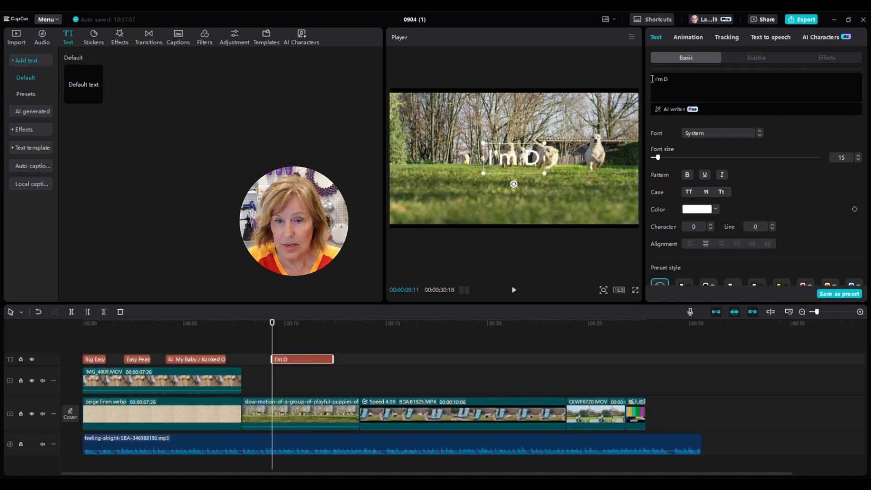
pyautogui.write('reaming')
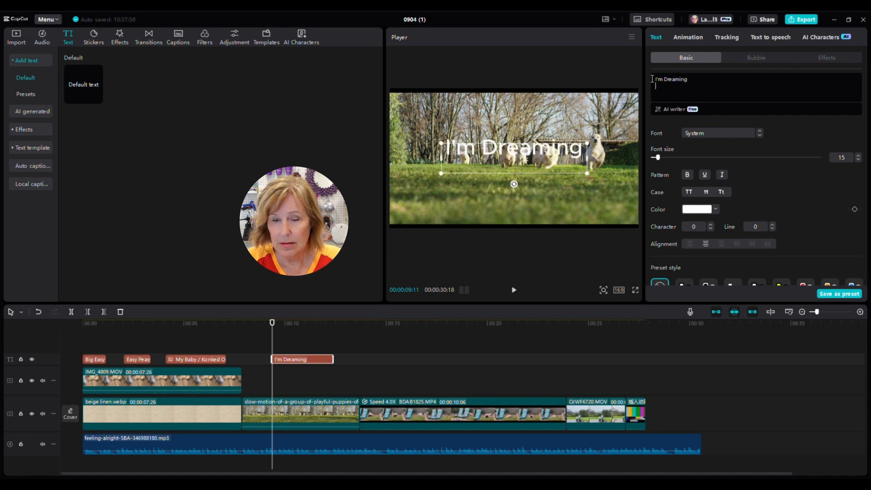
pyautogui.press('Return')
pyautogui.write('of My')
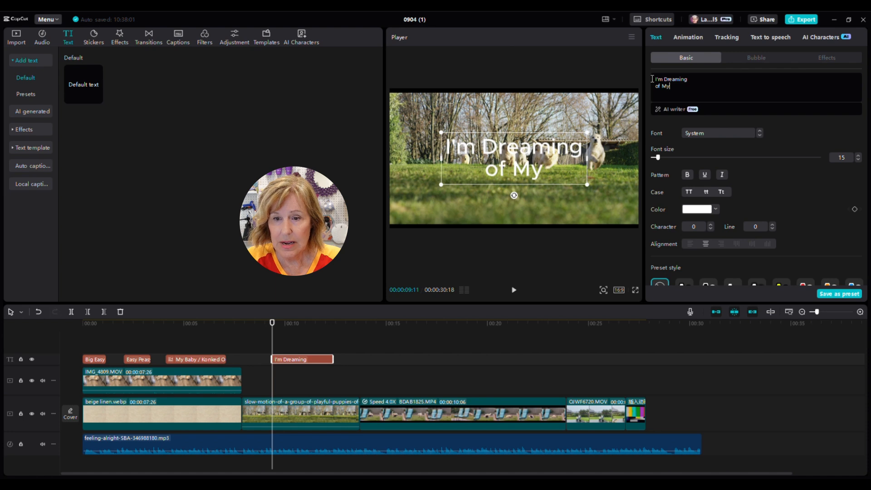
pyautogui.write(' Siblings')
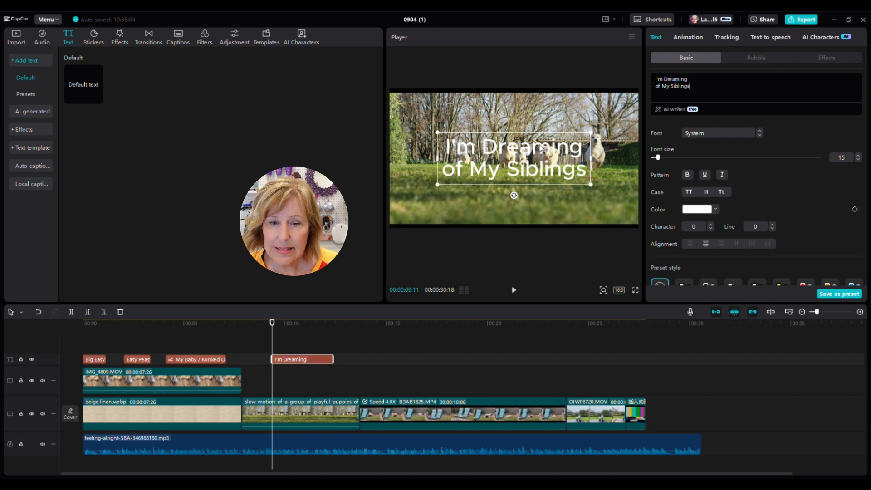
# Step: Left-align the title, break it into four lines, and place it at the lower left
pyautogui.moveTo(537, 145); pyautogui.dragTo(495, 107)
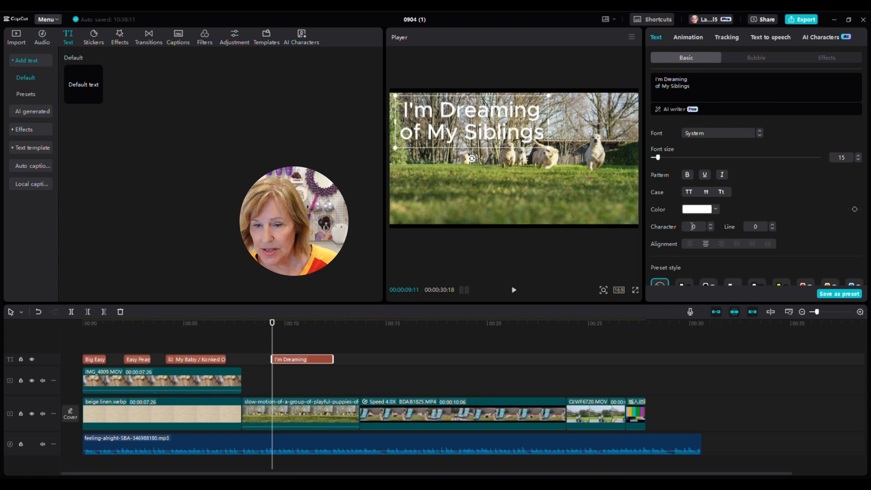
pyautogui.click(690, 245)
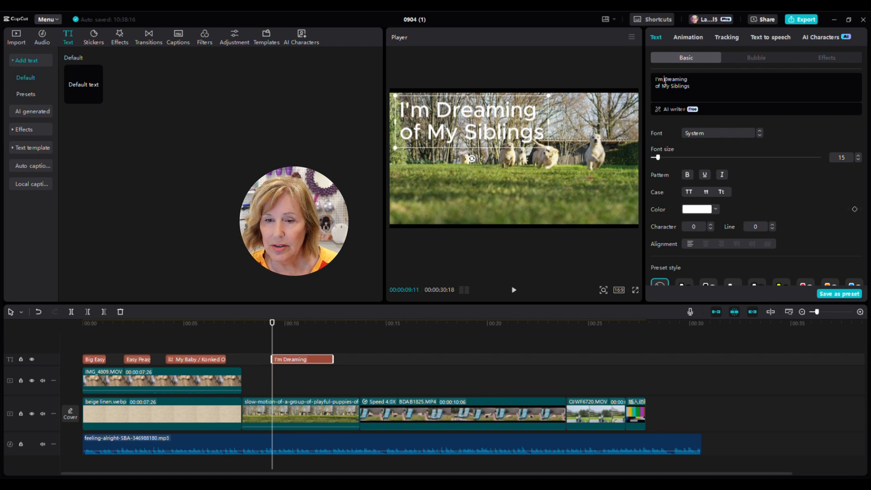
pyautogui.click(665, 79)
pyautogui.press('Return')
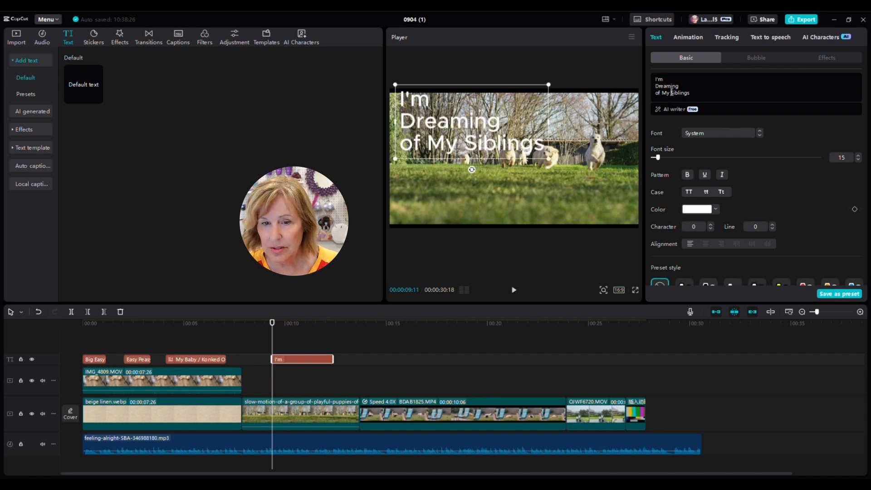
pyautogui.click(672, 92)
pyautogui.press('Return')
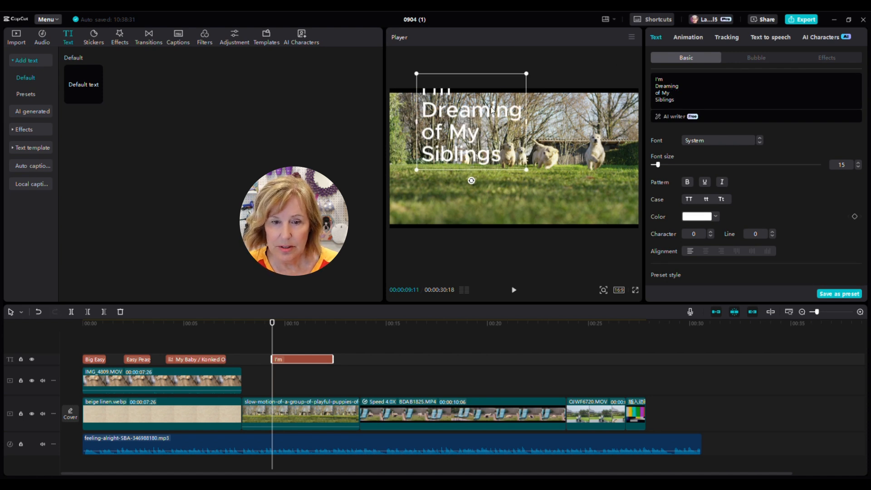
pyautogui.moveTo(493, 111); pyautogui.dragTo(484, 159)
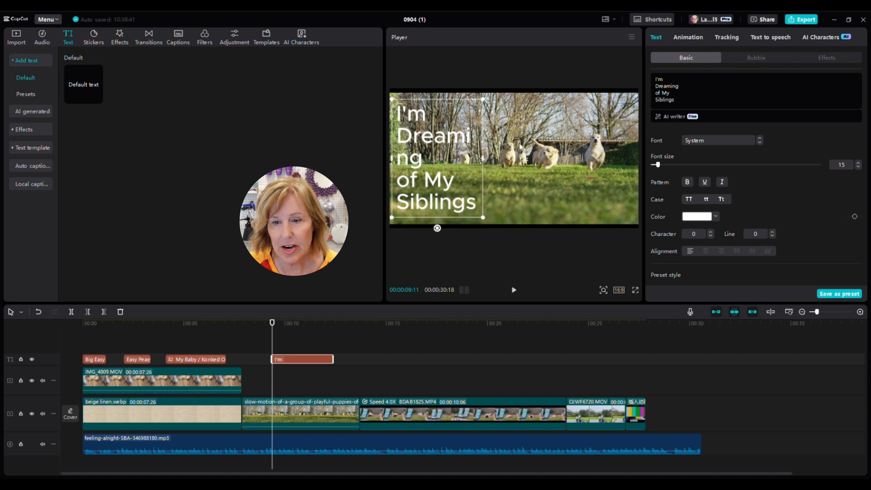
# Step: Change the title font to PublicSans at size 13
pyautogui.click(717, 140)
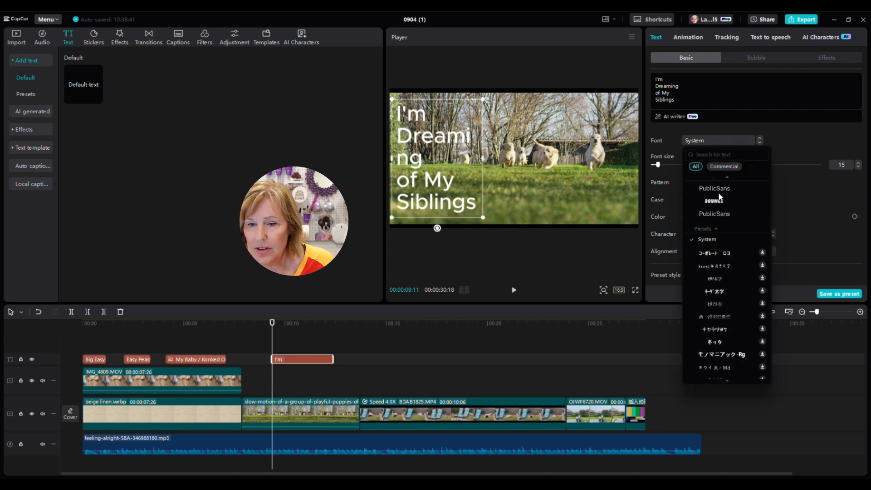
pyautogui.click(718, 189)
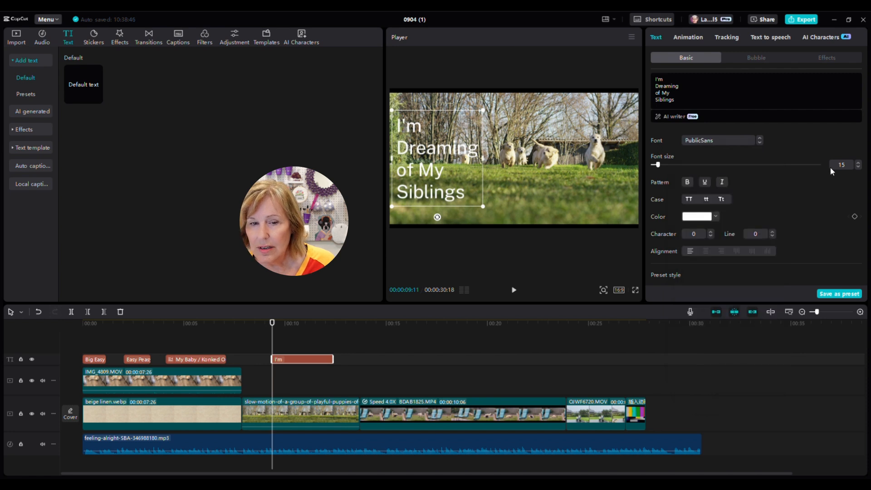
pyautogui.click(859, 167)
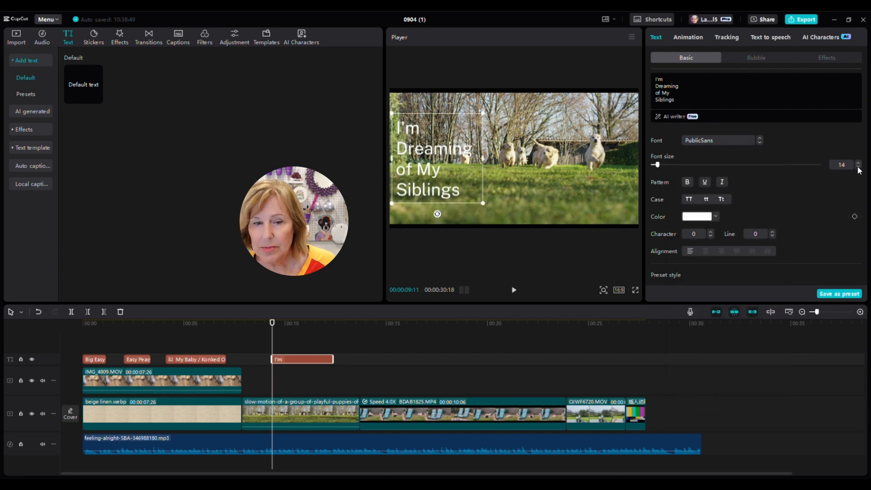
pyautogui.click(859, 167)
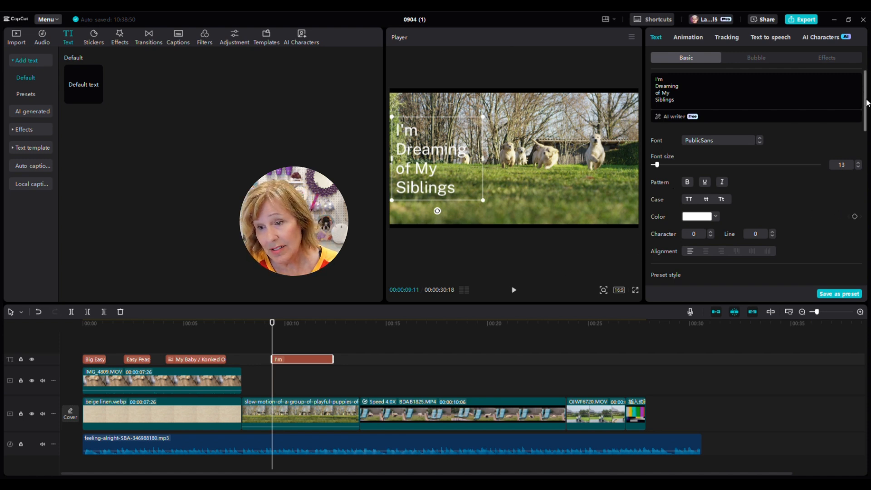
# Step: Turn on the title's background box, color it green (00B209), then deselect the clip
pyautogui.scroll(-5, 866, 102)
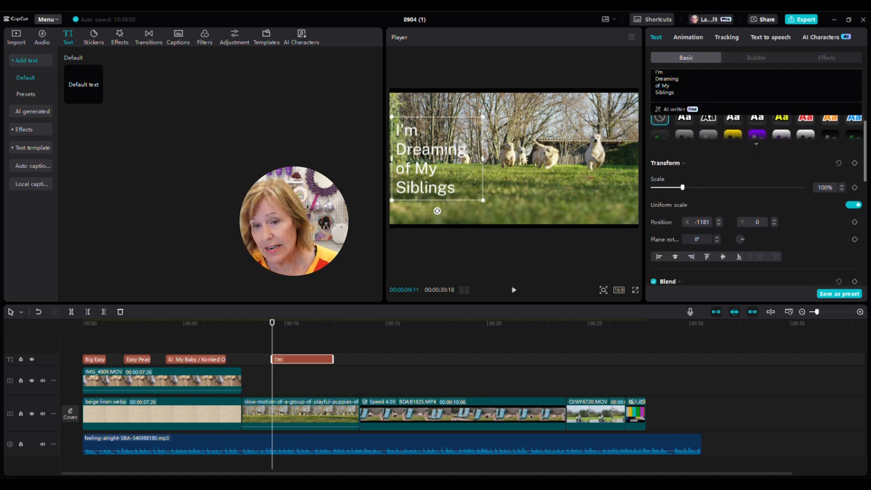
pyautogui.scroll(-5, 866, 181)
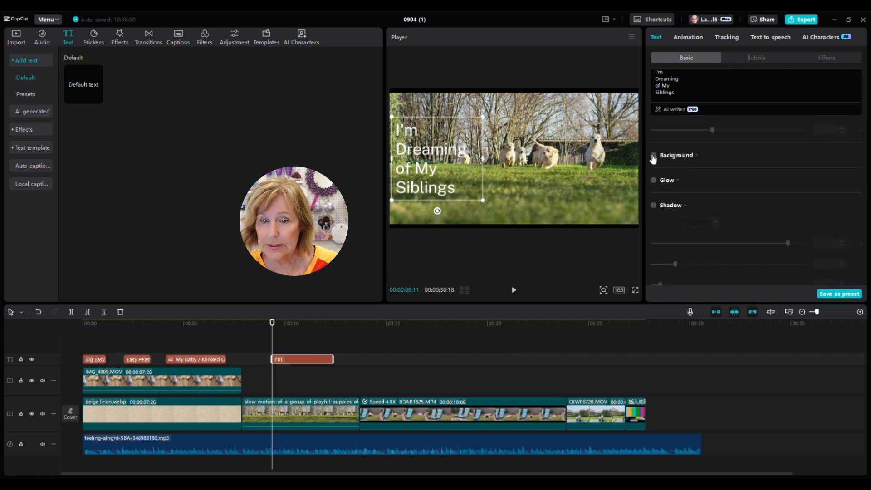
pyautogui.click(655, 156)
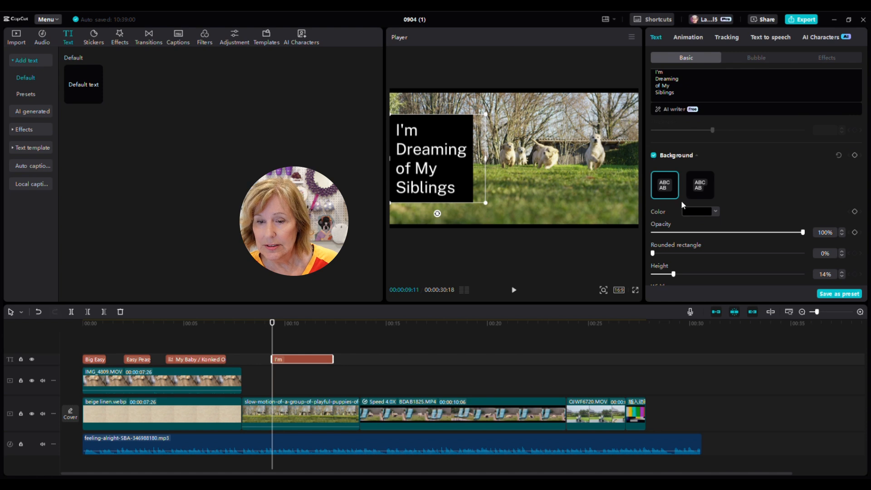
pyautogui.click(695, 211)
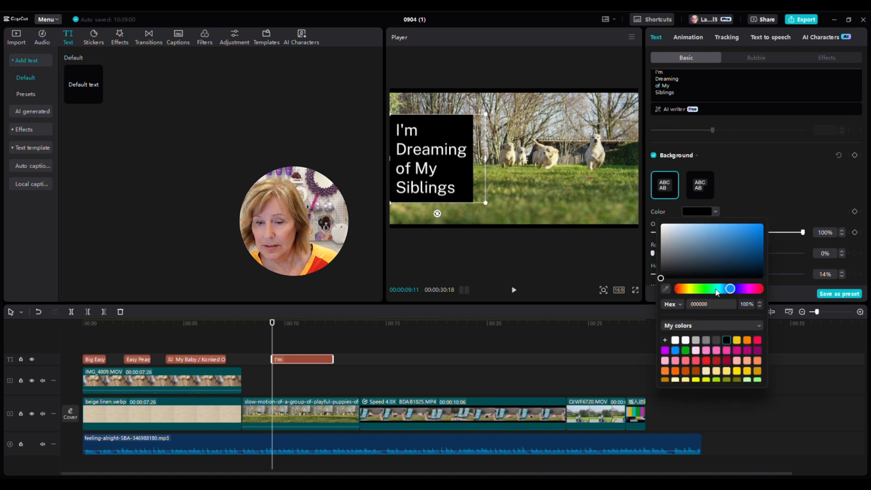
pyautogui.click(686, 352)
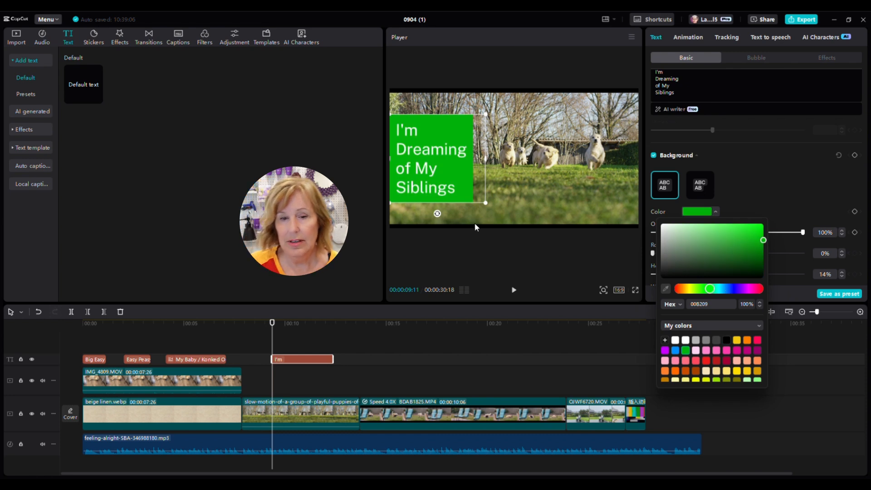
pyautogui.click(776, 166)
pyautogui.scroll(3, 778, 169)
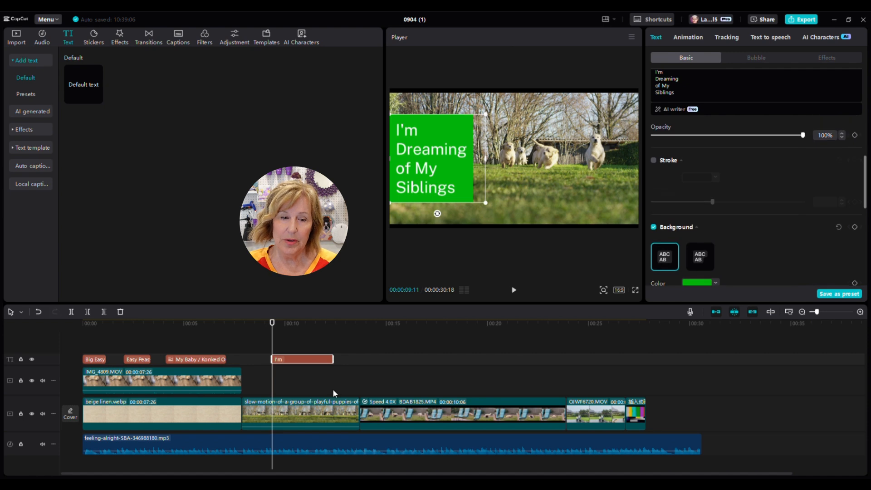
pyautogui.click(294, 344)
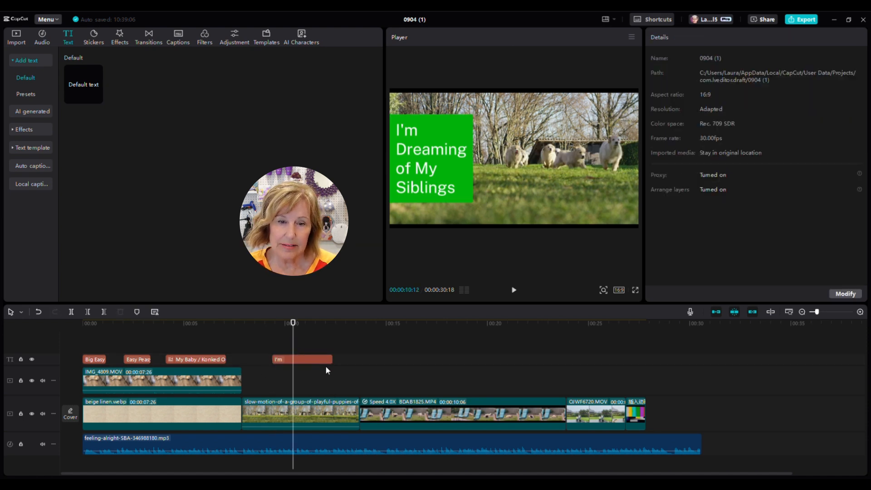
# Step: Scrub to about 00:00:09:28, select the 'I'm' title clip, and show its In animation presets
pyautogui.click(295, 346)
pyautogui.moveTo(295, 346); pyautogui.dragTo(273, 345)
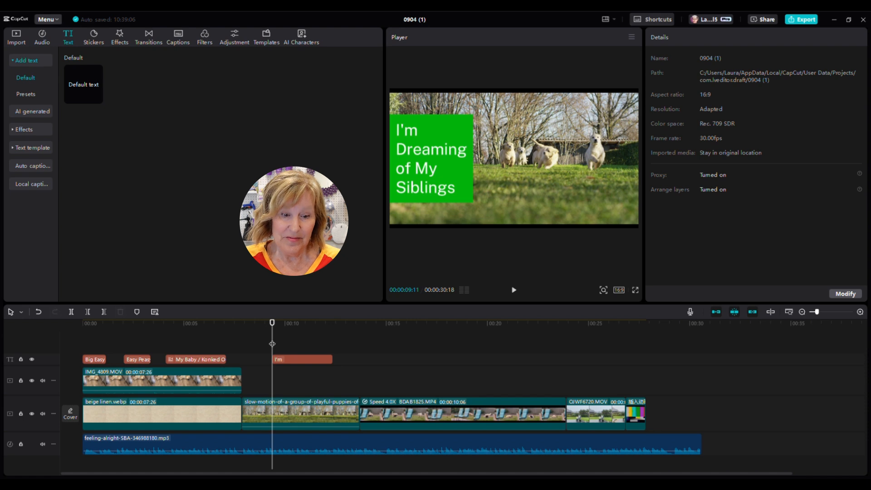
pyautogui.moveTo(273, 344); pyautogui.dragTo(284, 344)
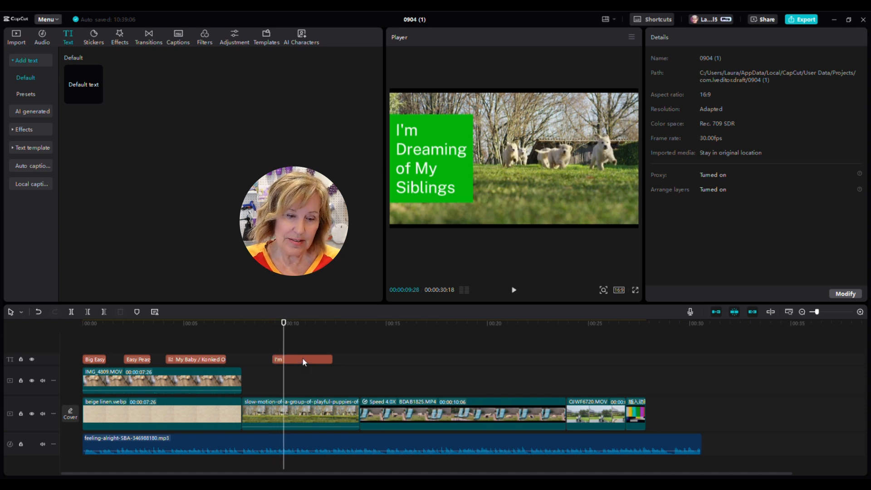
pyautogui.click(303, 357)
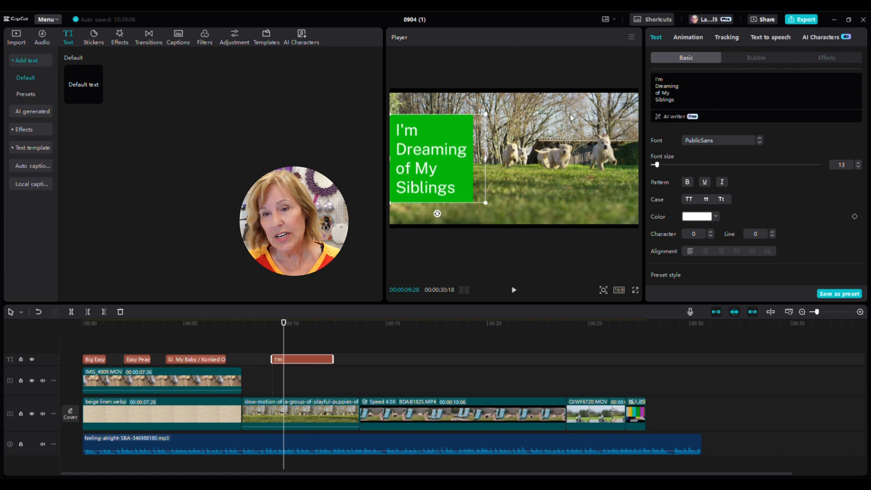
pyautogui.click(693, 37)
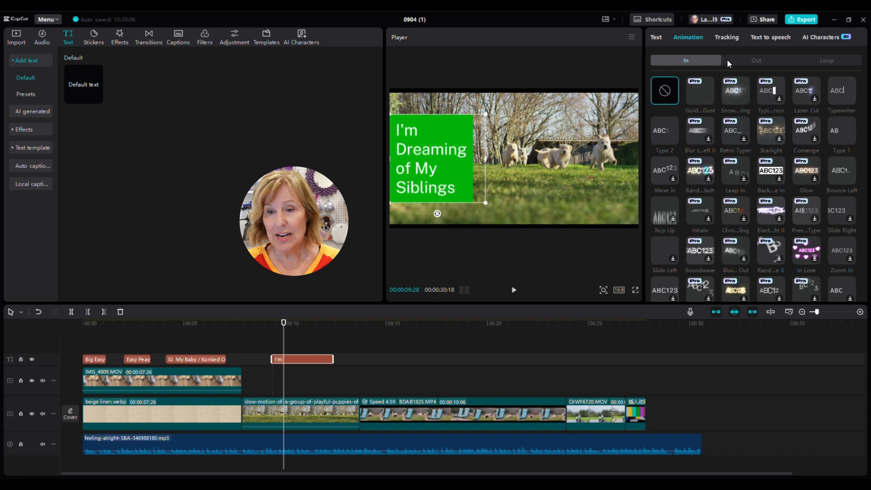
# Step: After browsing Out and Loop presets, apply the Typewriter In animation with a 2.5s duration
pyautogui.click(758, 61)
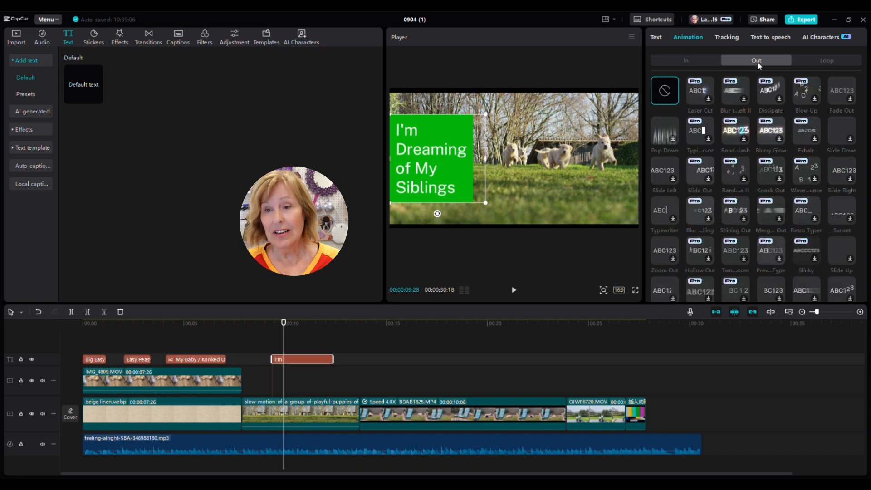
pyautogui.click(822, 61)
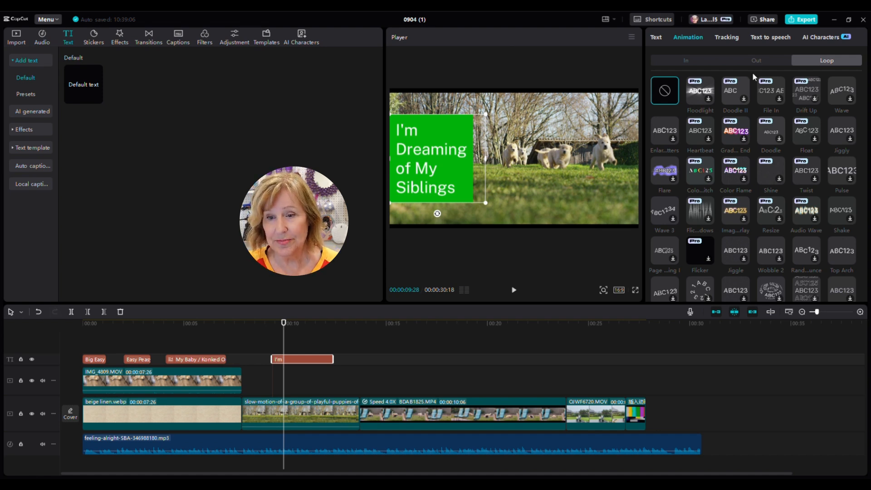
pyautogui.click(704, 60)
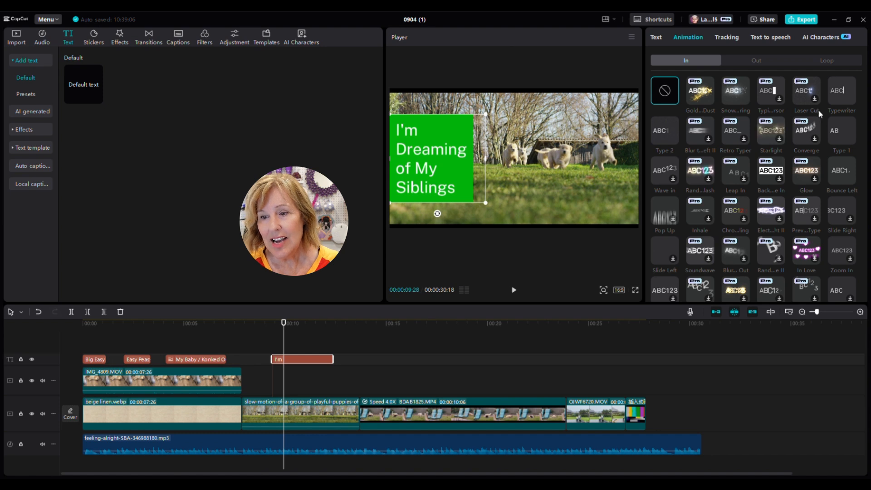
pyautogui.click(847, 97)
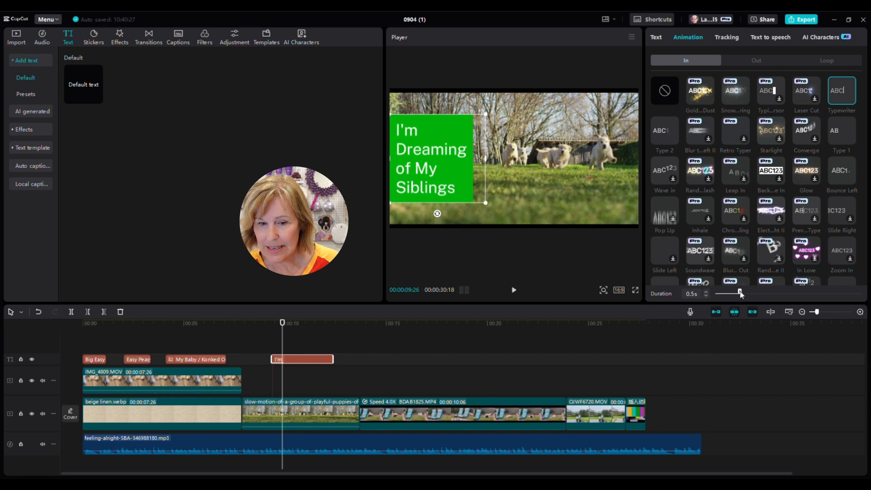
pyautogui.moveTo(741, 294); pyautogui.dragTo(746, 294)
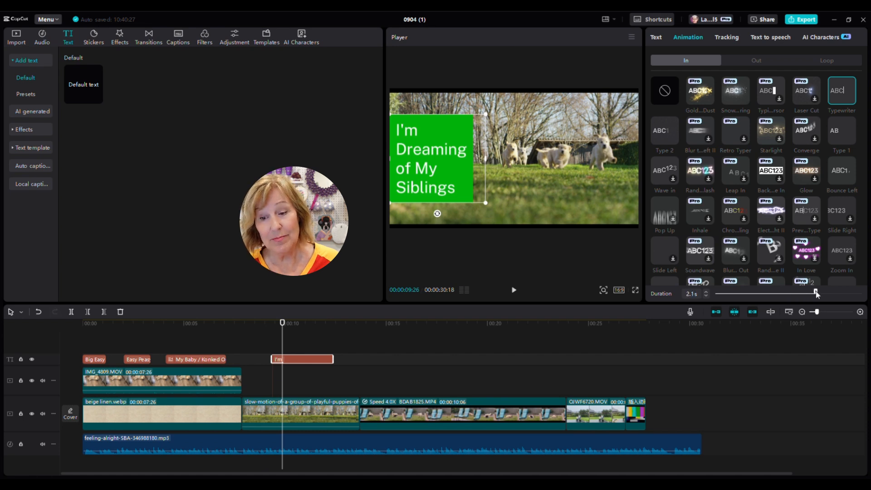
pyautogui.moveTo(817, 294); pyautogui.dragTo(838, 294)
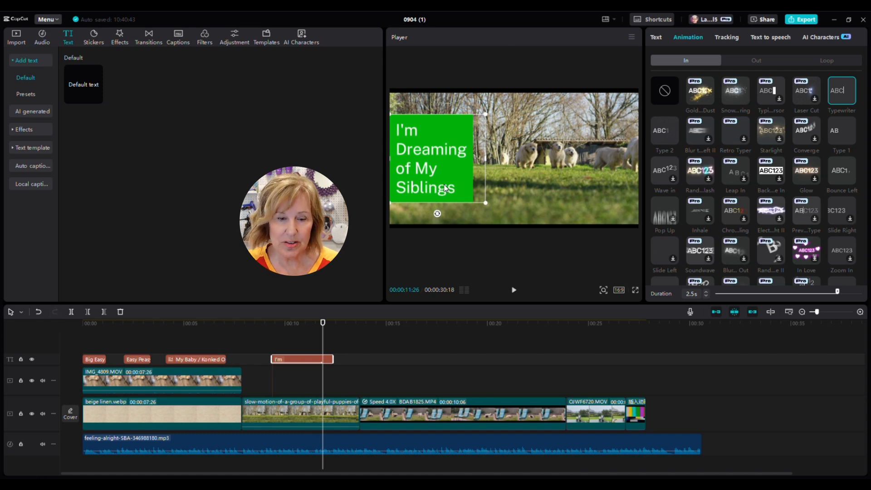
# Step: Deselect the clip, place the playhead just past the green title's end, and preview Default text
pyautogui.click(318, 353)
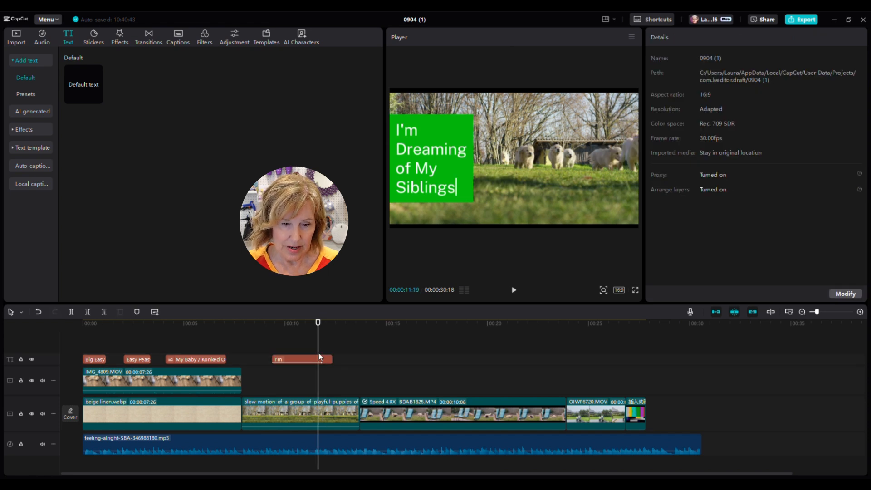
pyautogui.click(322, 347)
pyautogui.click(333, 348)
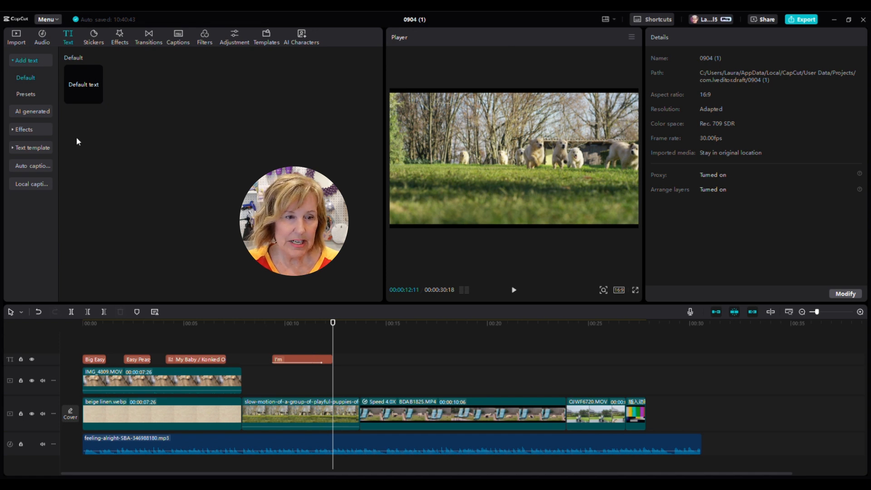
pyautogui.moveTo(85, 84)
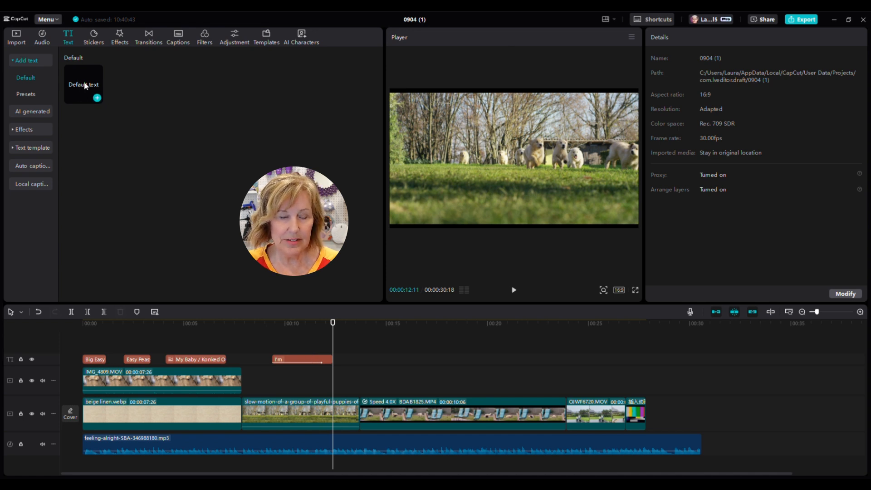
pyautogui.click(85, 84)
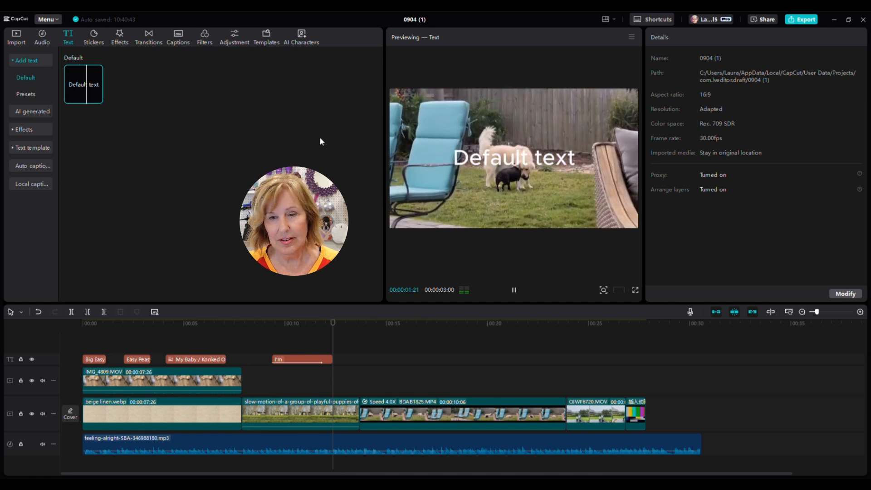
# Step: Add a Default text clip reading 'I miss my Mommy', then delete that plain clip
pyautogui.click(96, 97)
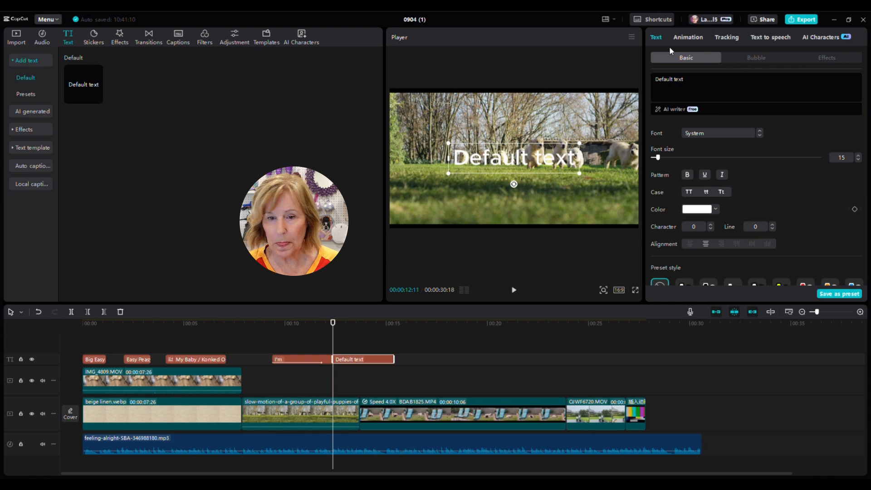
pyautogui.moveTo(690, 80); pyautogui.dragTo(641, 79)
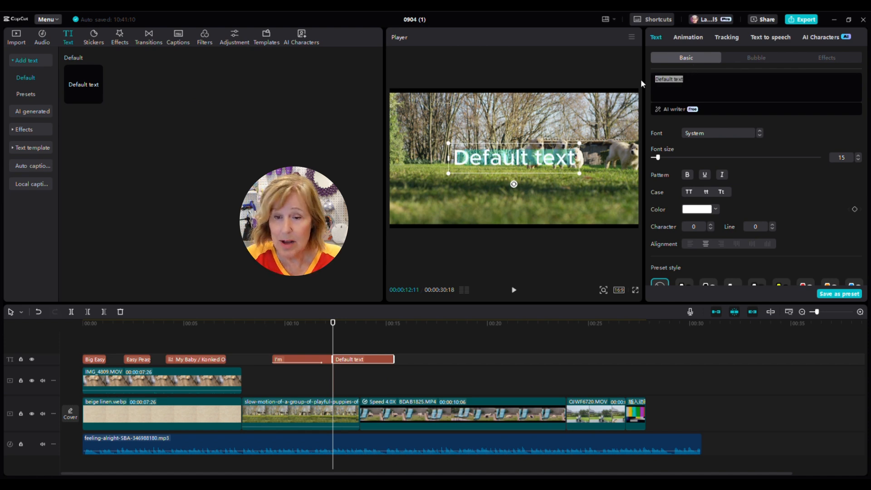
pyautogui.write('I miss my')
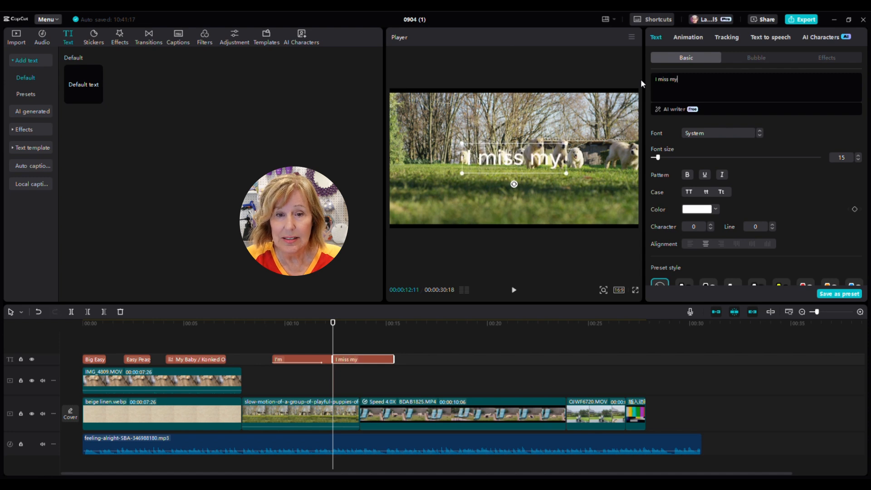
pyautogui.write(' Mommy')
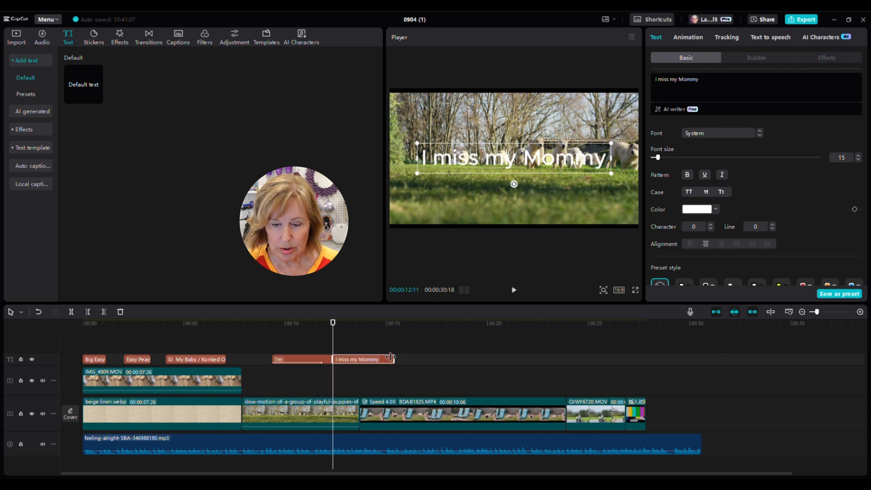
pyautogui.press('Delete')
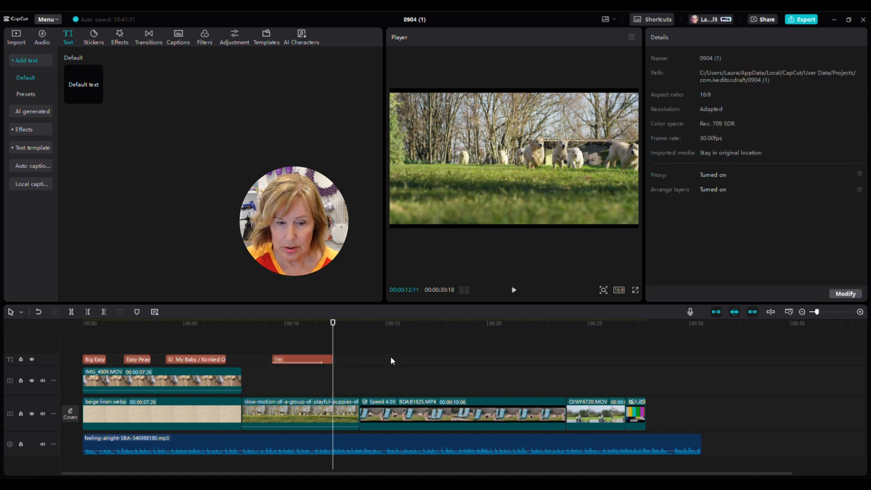
# Step: Paste a copy of the green 'I'm' title after the original and clear its wording
pyautogui.click(318, 361)
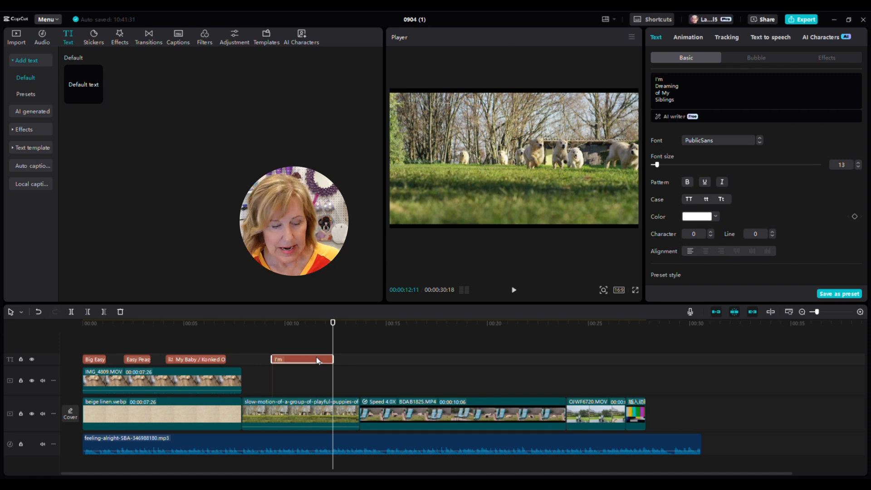
pyautogui.hotkey('ctrl', 'v')
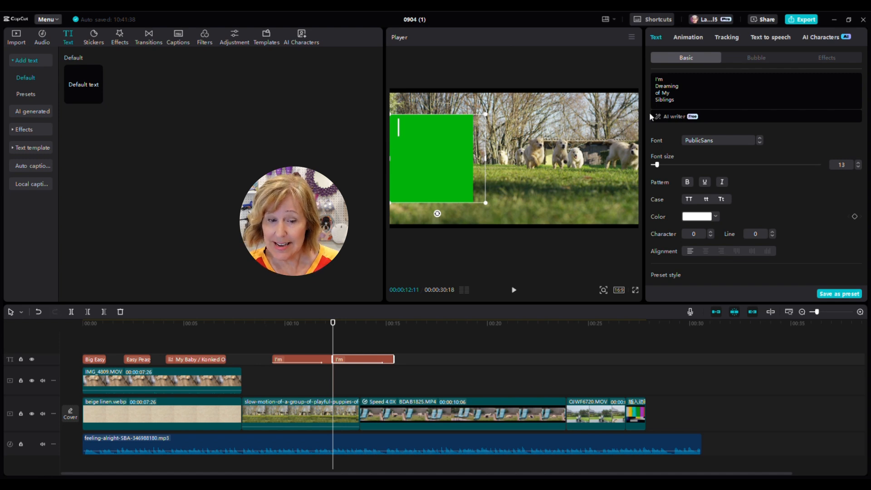
pyautogui.moveTo(333, 345); pyautogui.dragTo(352, 345)
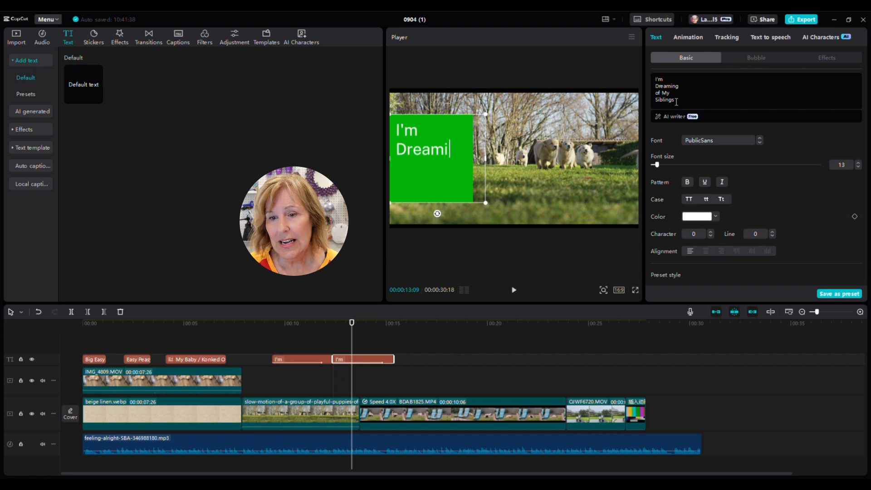
pyautogui.moveTo(642, 107); pyautogui.dragTo(649, 77)
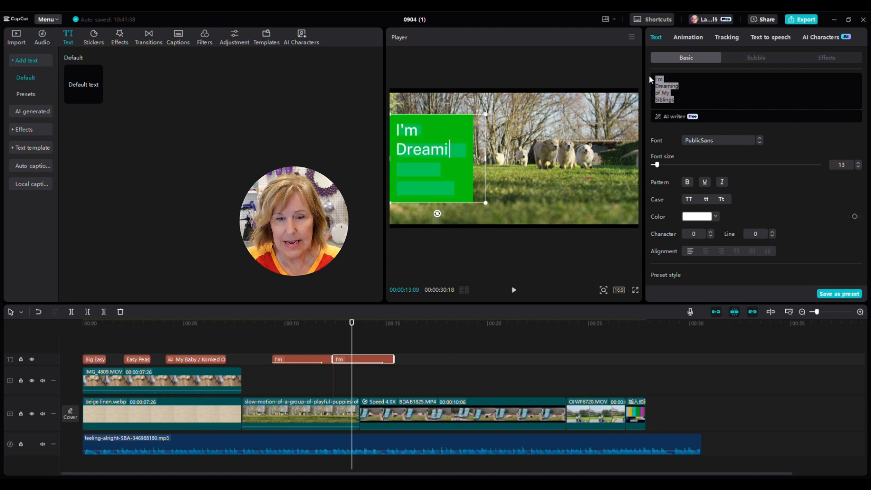
pyautogui.press('BackSpace')
# Step: Retype the copied caption as 'I Miss My' with 'Mommy' on a second line
pyautogui.write('I mis')
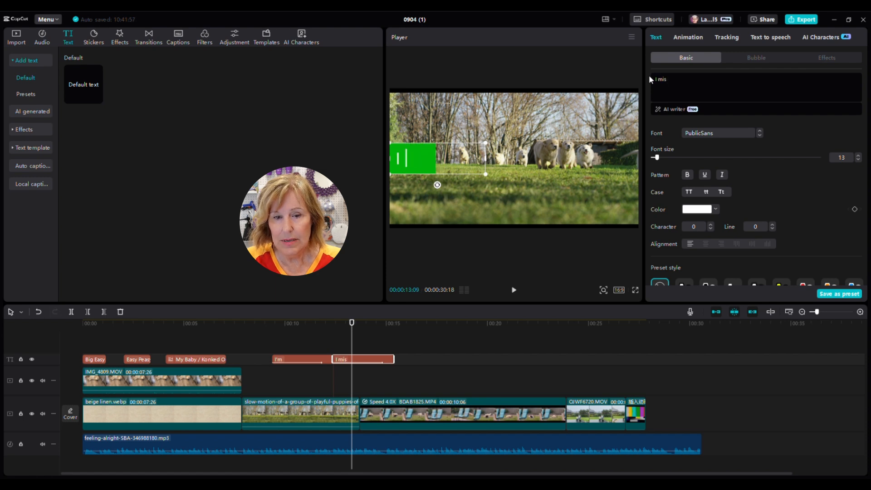
pyautogui.press('BackSpace')
pyautogui.write('Mi')
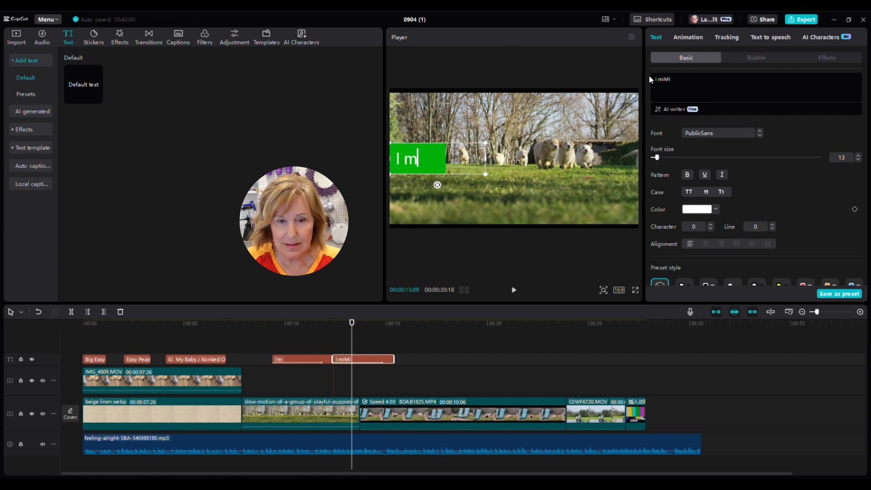
pyautogui.press('BackSpace')
pyautogui.press('BackSpace')
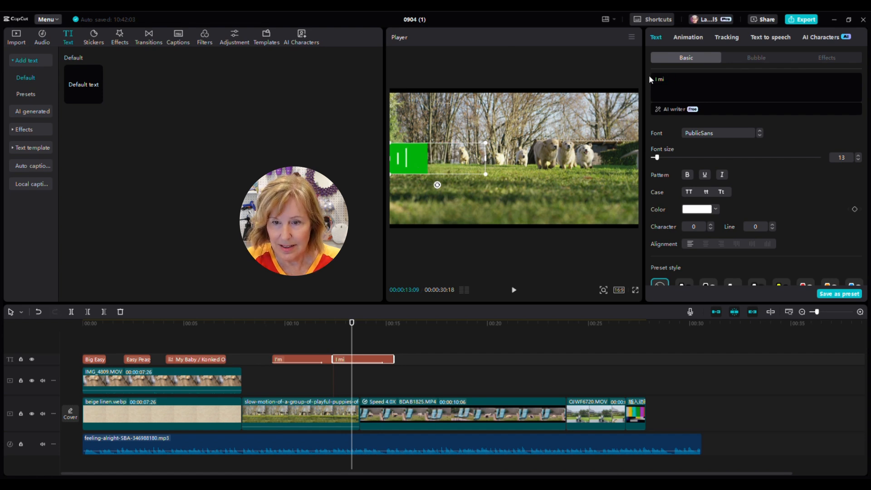
pyautogui.press('BackSpace')
pyautogui.press('BackSpace')
pyautogui.press('BackSpace')
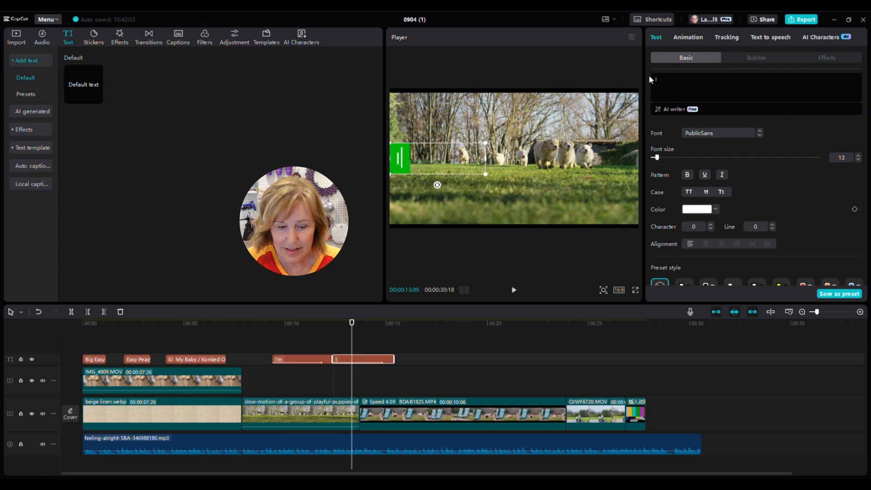
pyautogui.write('Mis')
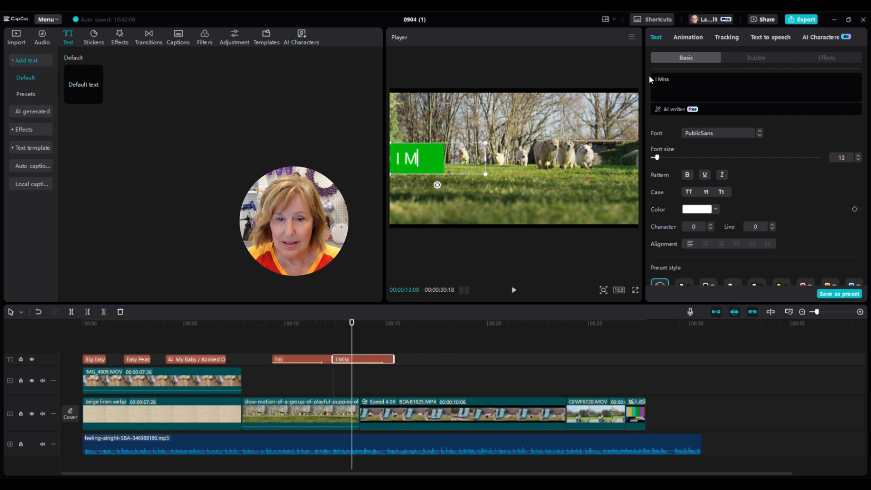
pyautogui.write('s')
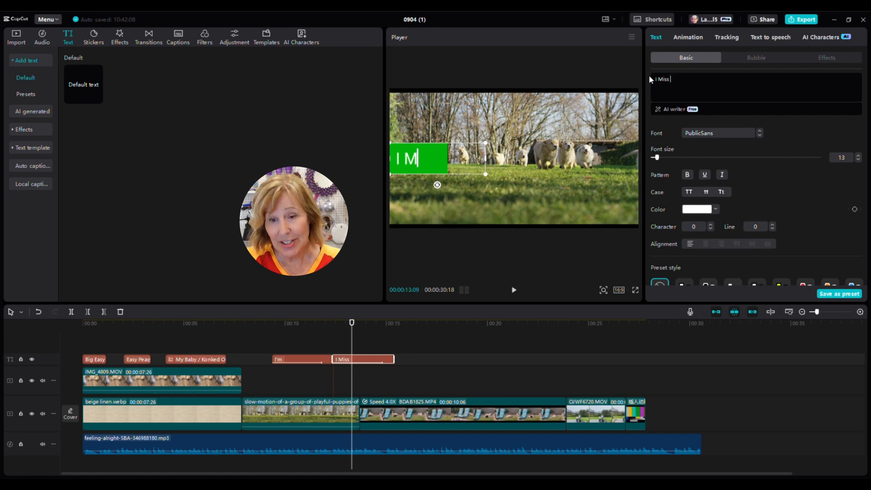
pyautogui.click(680, 78)
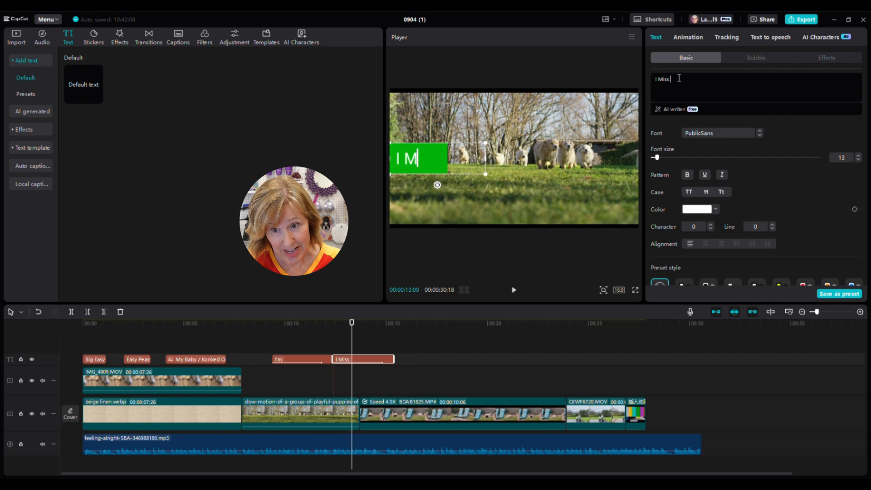
pyautogui.write('My')
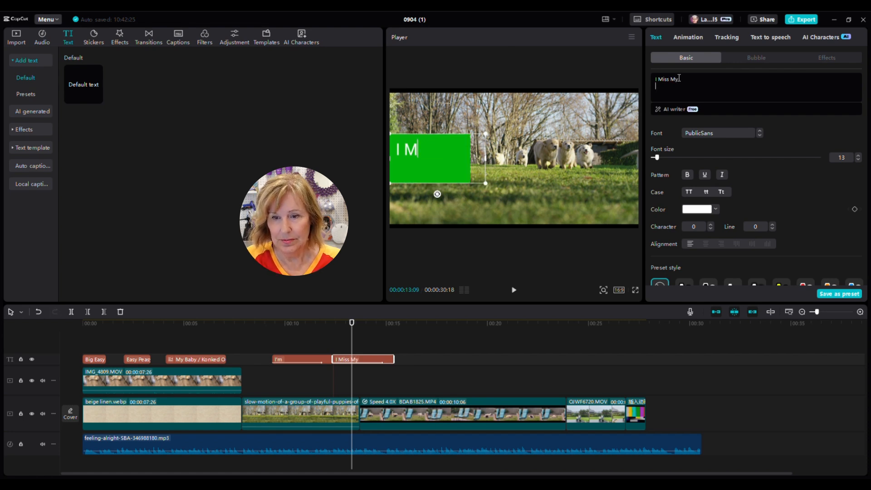
pyautogui.press('Return')
pyautogui.write('Mommy')
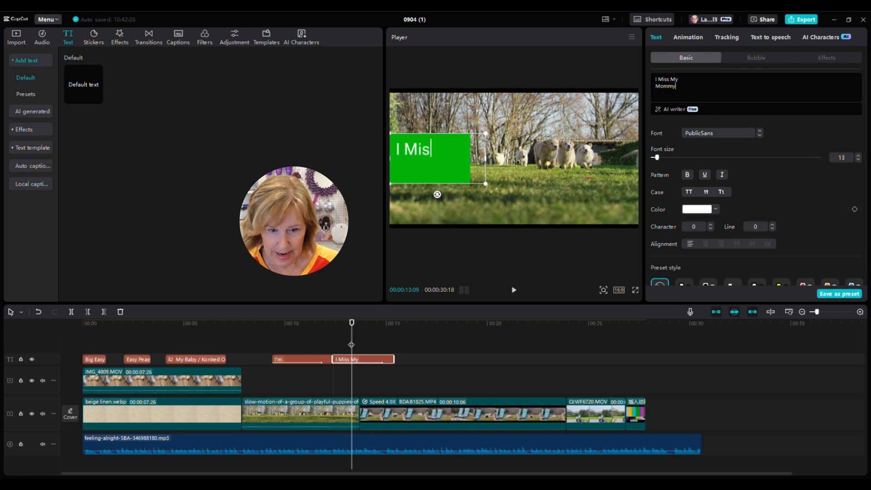
pyautogui.moveTo(352, 344); pyautogui.dragTo(340, 341)
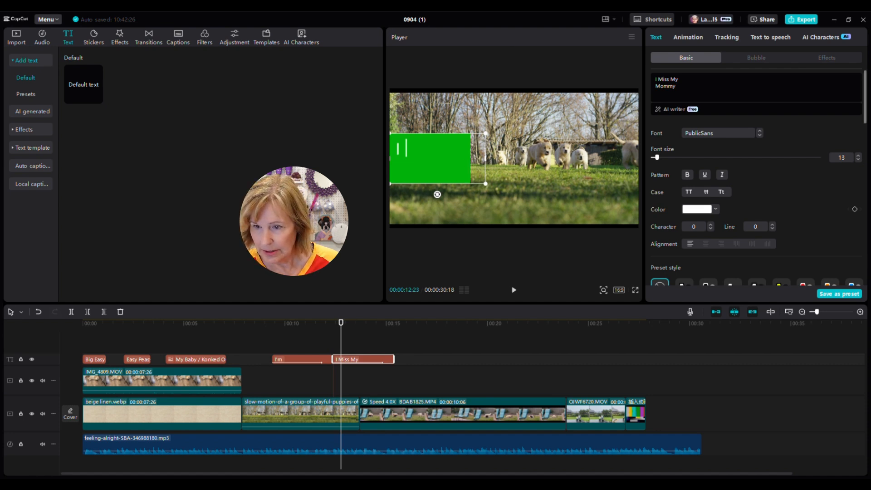
# Step: Recolor the caption's background box to blue (0090FF) and deselect it
pyautogui.scroll(-8, 866, 98)
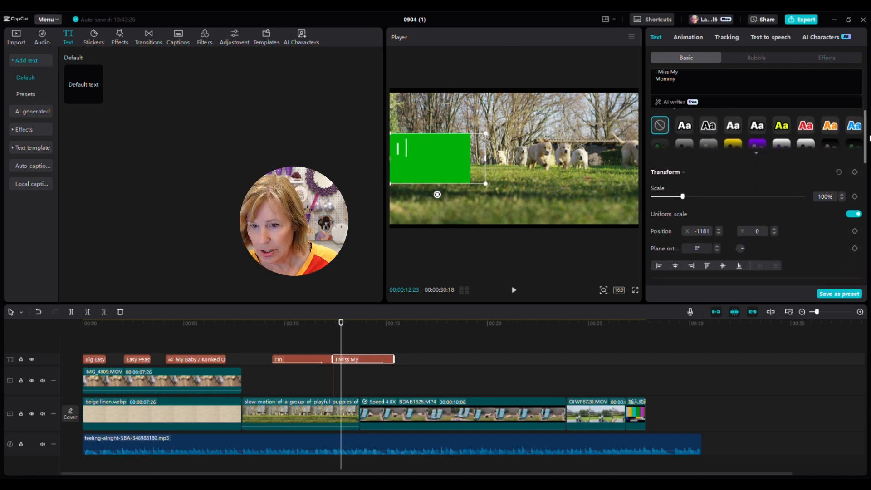
pyautogui.scroll(-2, 757, 181)
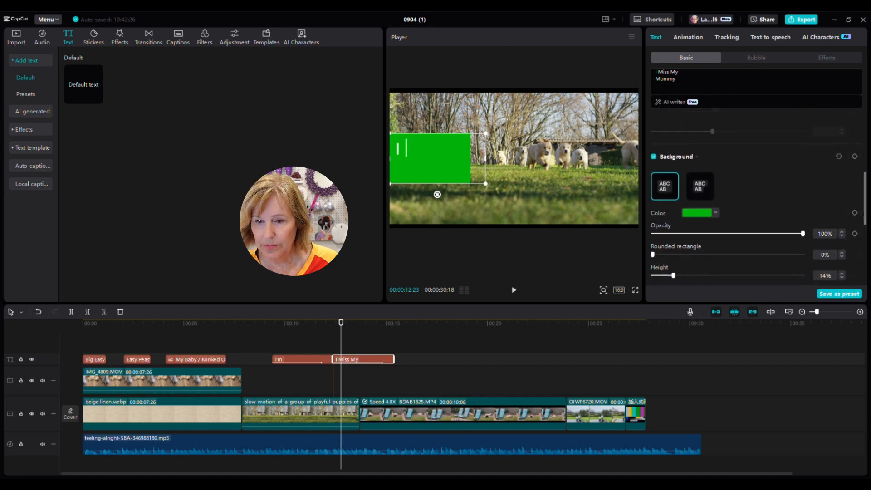
pyautogui.click(698, 214)
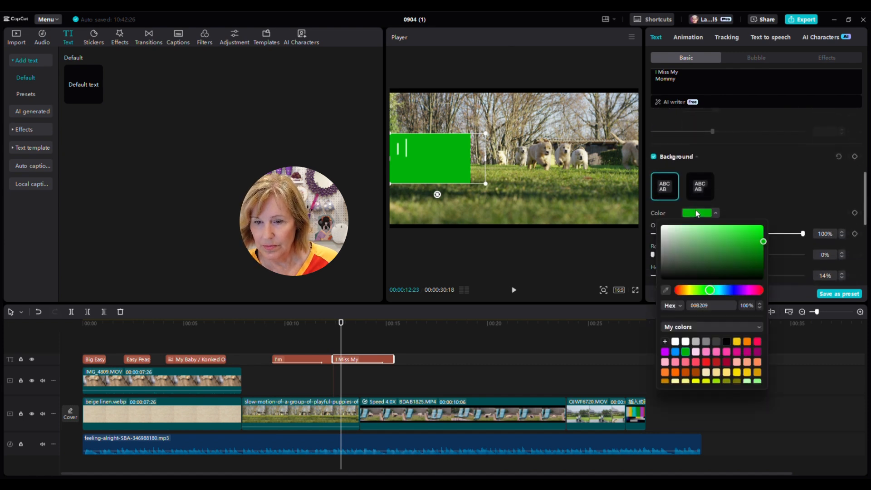
pyautogui.click(676, 352)
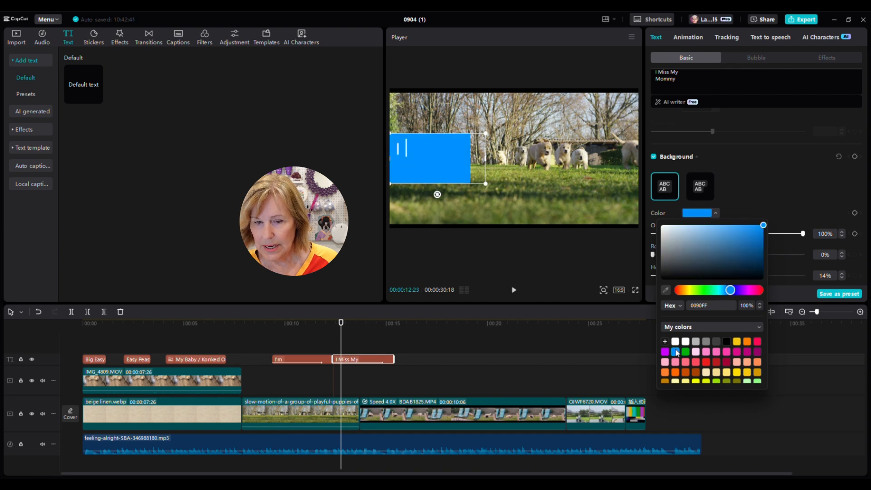
pyautogui.click(552, 337)
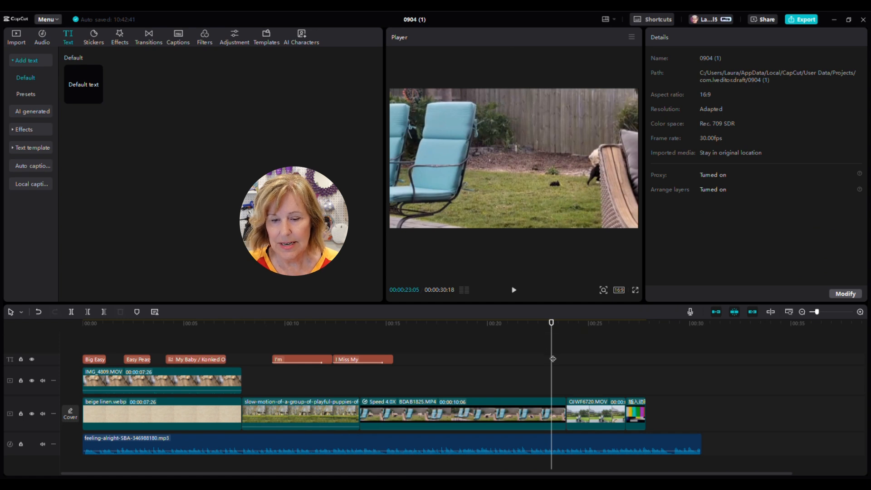
pyautogui.click(346, 347)
pyautogui.moveTo(347, 347)
pyautogui.mouseDown()
pyautogui.moveTo(315, 349)
pyautogui.moveTo(333, 349)
pyautogui.mouseUp()
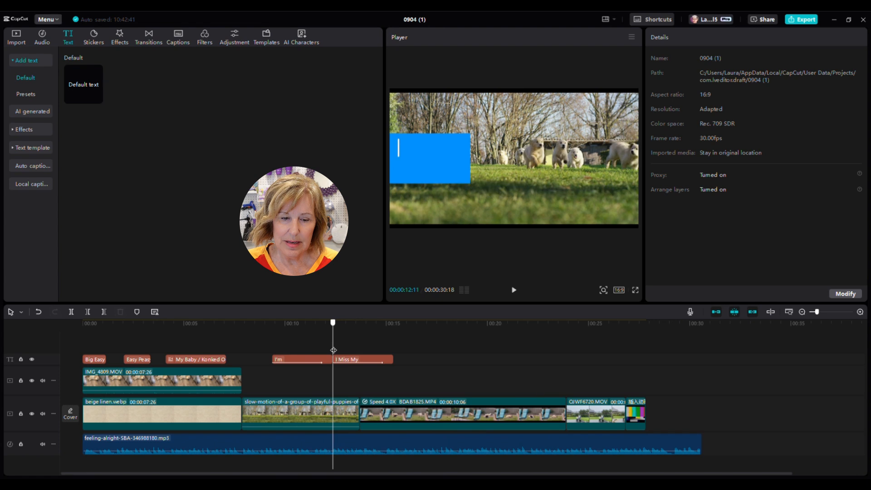
pyautogui.click(513, 291)
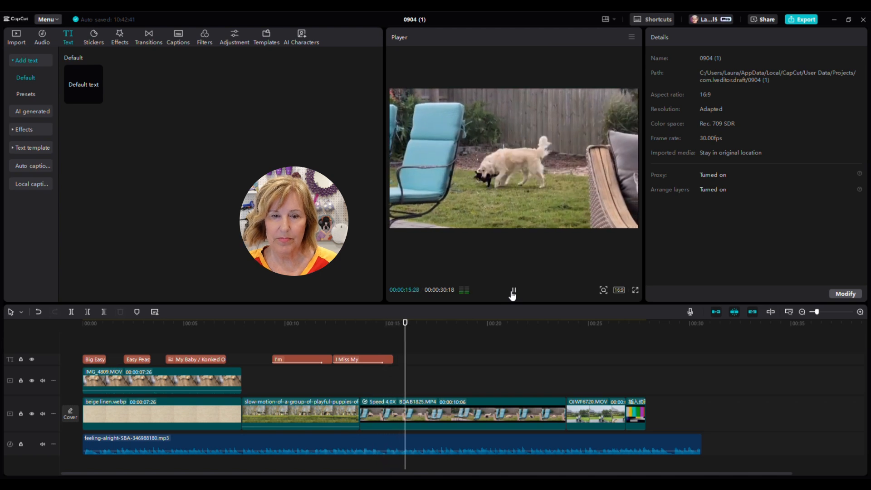
pyautogui.click(513, 291)
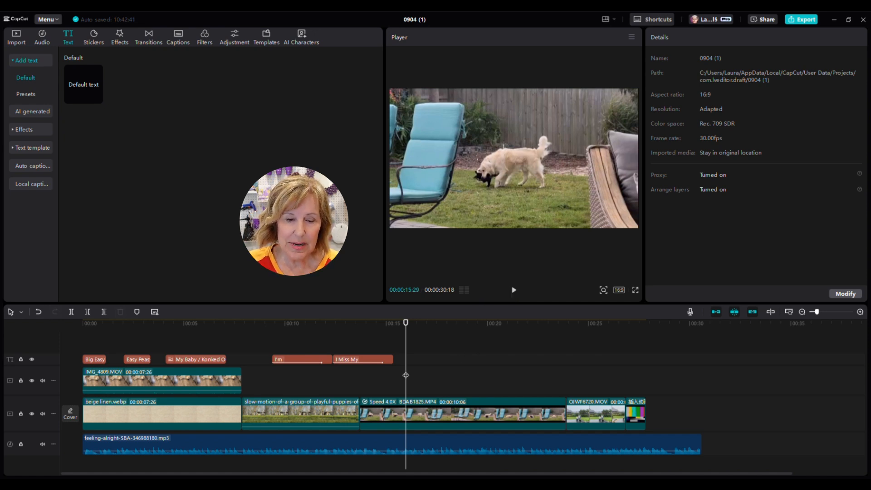
pyautogui.click(389, 372)
pyautogui.moveTo(388, 372); pyautogui.dragTo(362, 371)
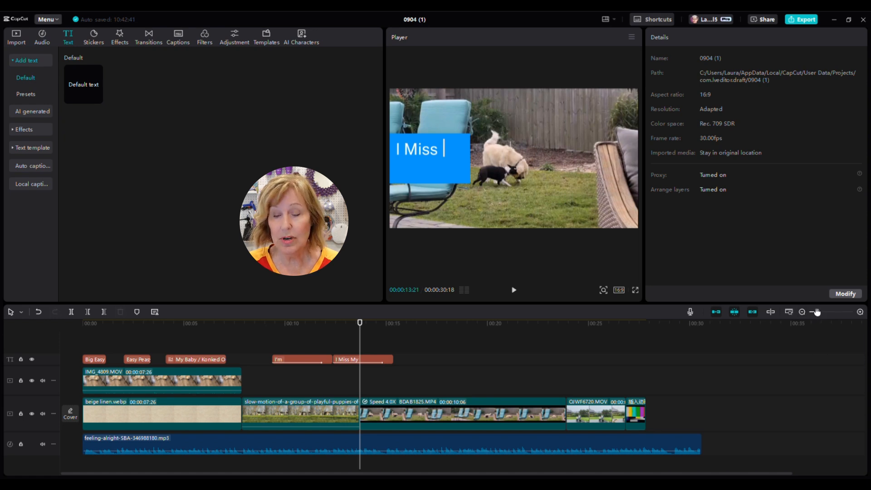
# Step: Split the 'I Miss My Mommy' caption at 13:21 and delete the part after it
pyautogui.moveTo(818, 312); pyautogui.dragTo(841, 312)
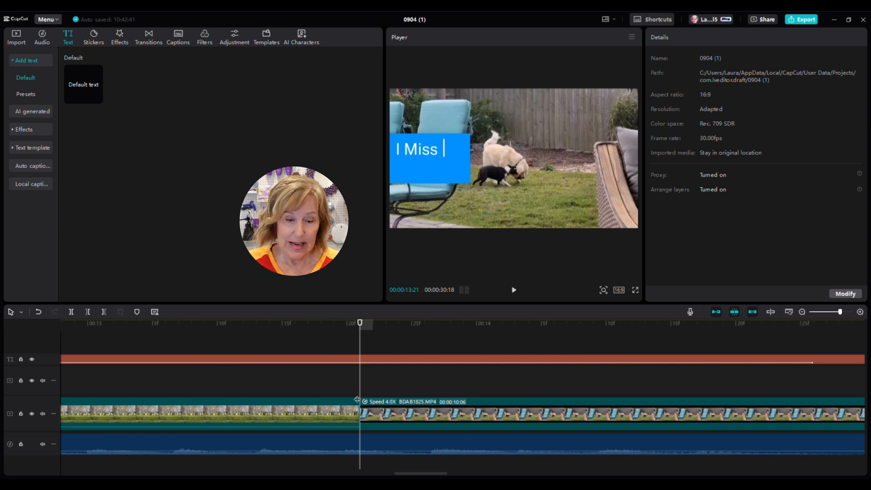
pyautogui.moveTo(362, 386)
pyautogui.mouseDown()
pyautogui.moveTo(347, 388)
pyautogui.moveTo(360, 390)
pyautogui.mouseUp()
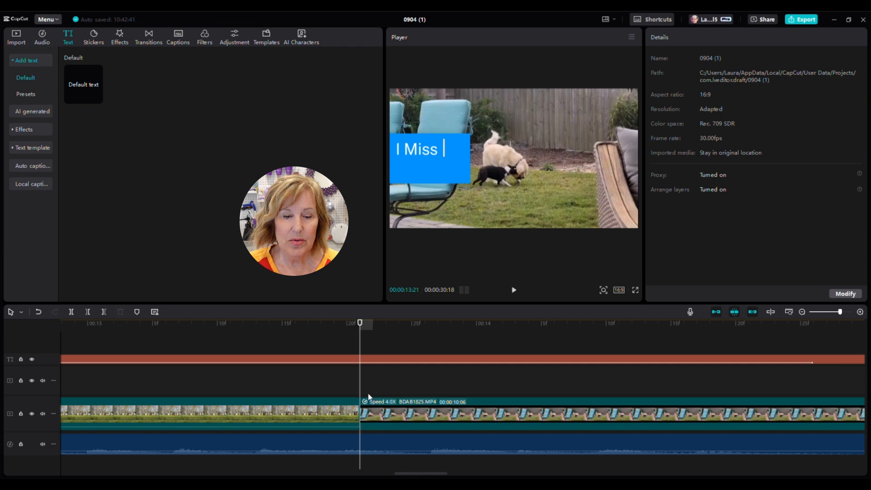
pyautogui.click(395, 362)
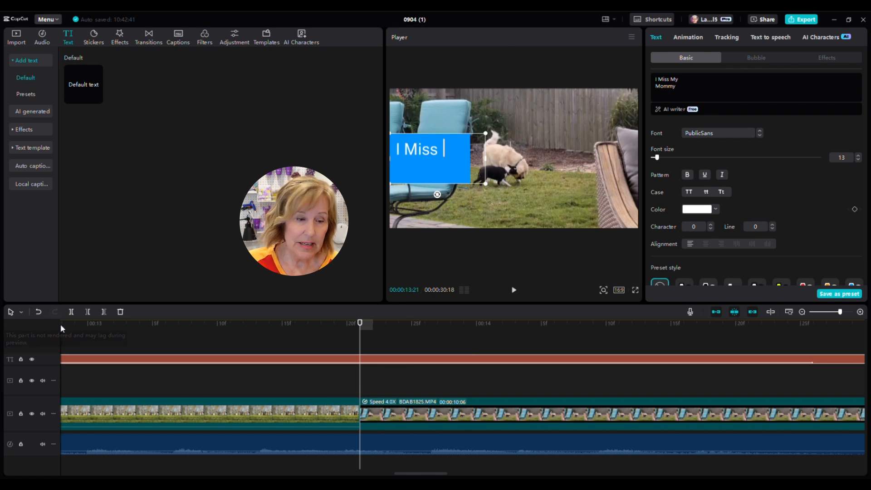
pyautogui.click(71, 312)
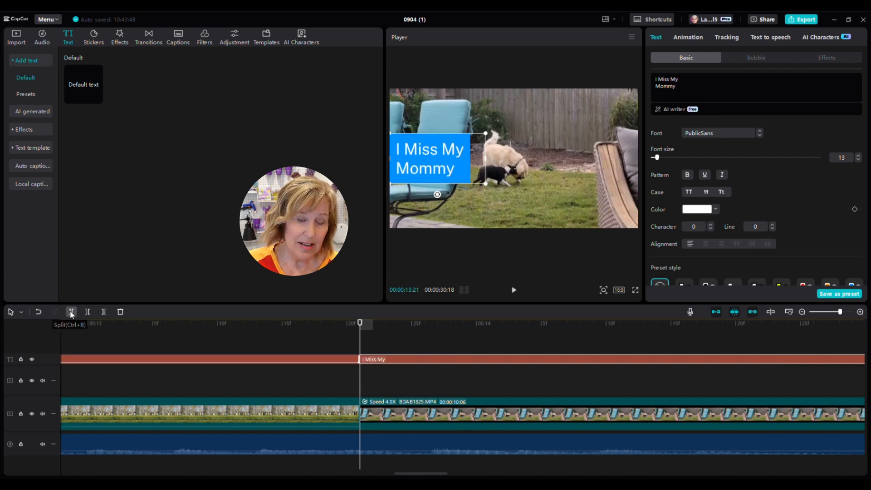
pyautogui.click(121, 312)
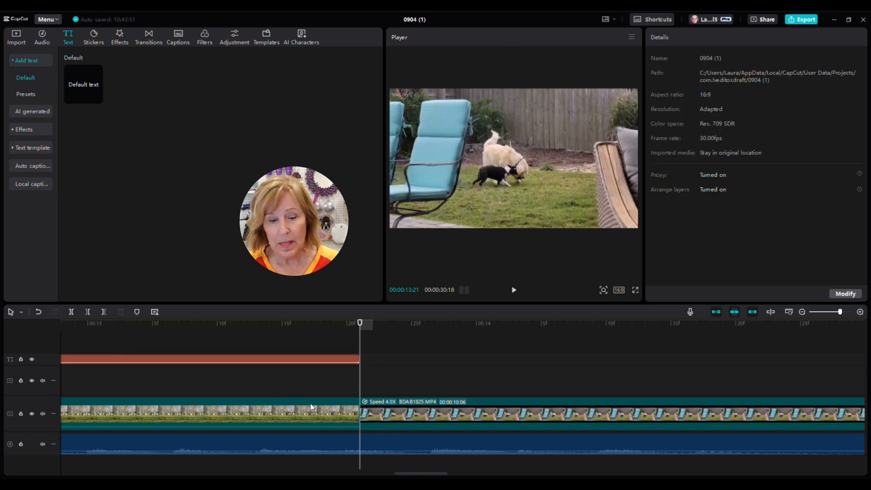
pyautogui.moveTo(431, 477); pyautogui.dragTo(396, 477)
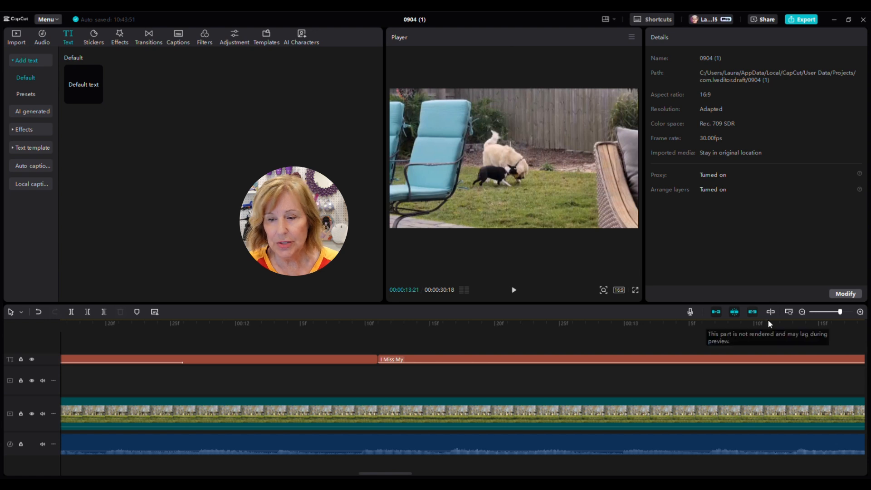
pyautogui.moveTo(840, 314); pyautogui.dragTo(817, 320)
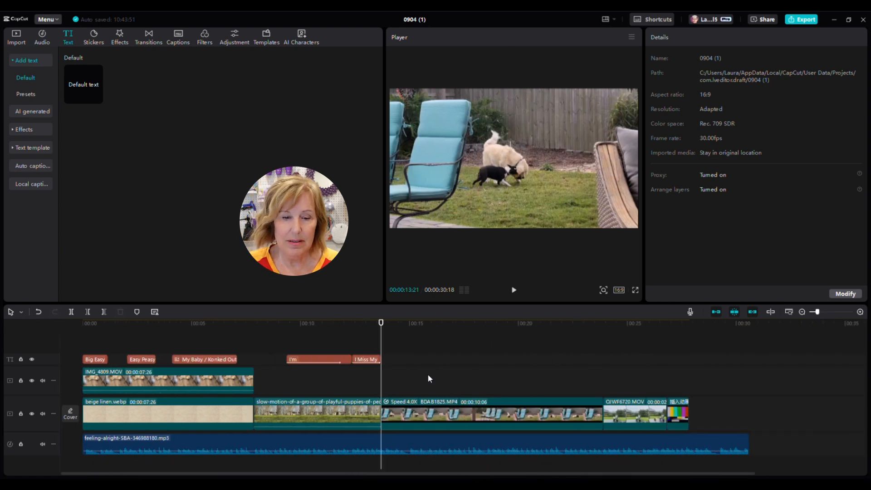
# Step: Set the 'I Miss My Mommy' Typewriter intro duration to 0.7s and play it back
pyautogui.click(373, 360)
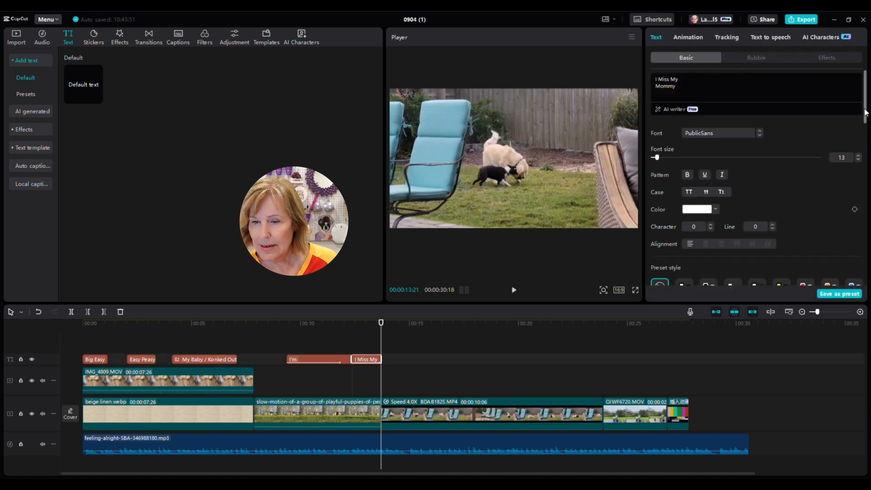
pyautogui.moveTo(866, 112); pyautogui.dragTo(863, 213)
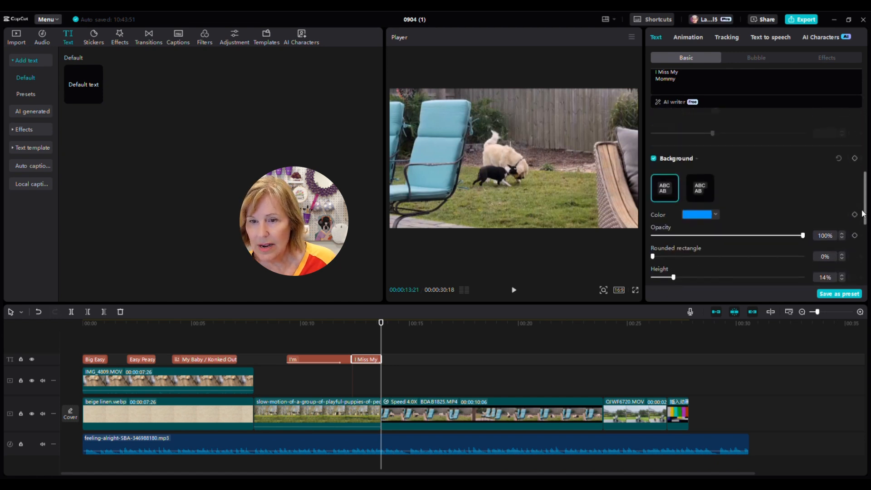
pyautogui.scroll(4, 858, 171)
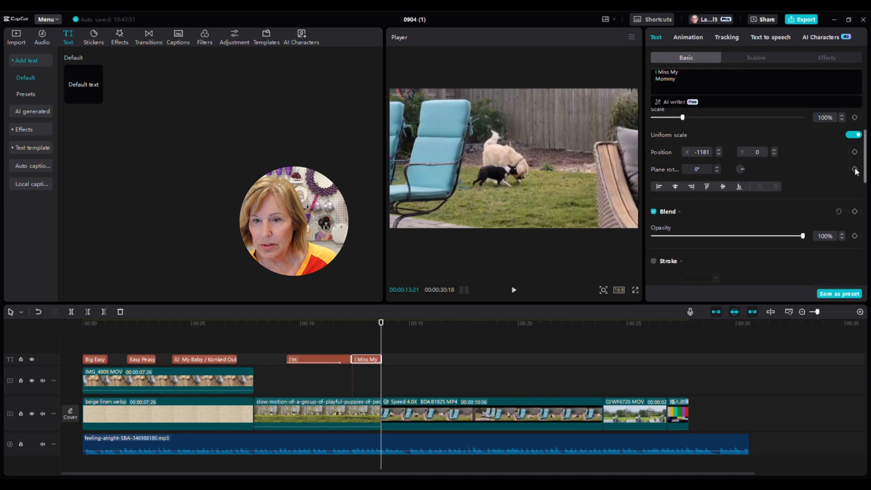
pyautogui.scroll(5, 856, 155)
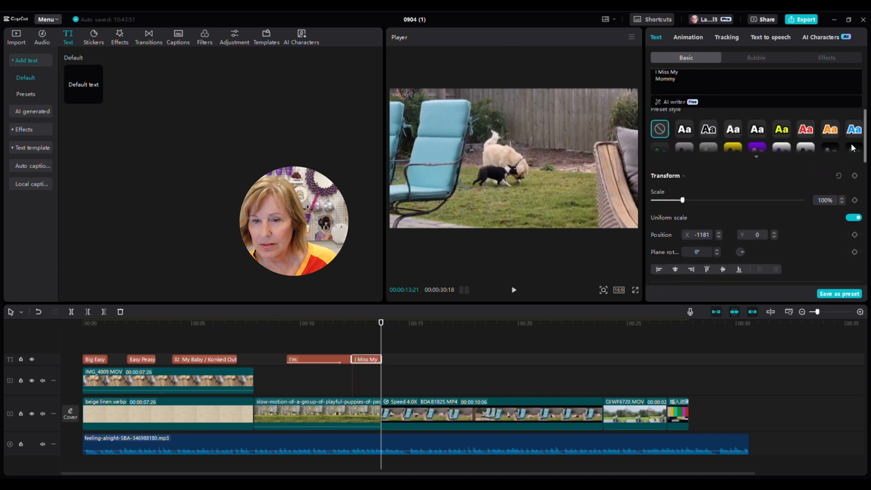
pyautogui.scroll(1, 849, 113)
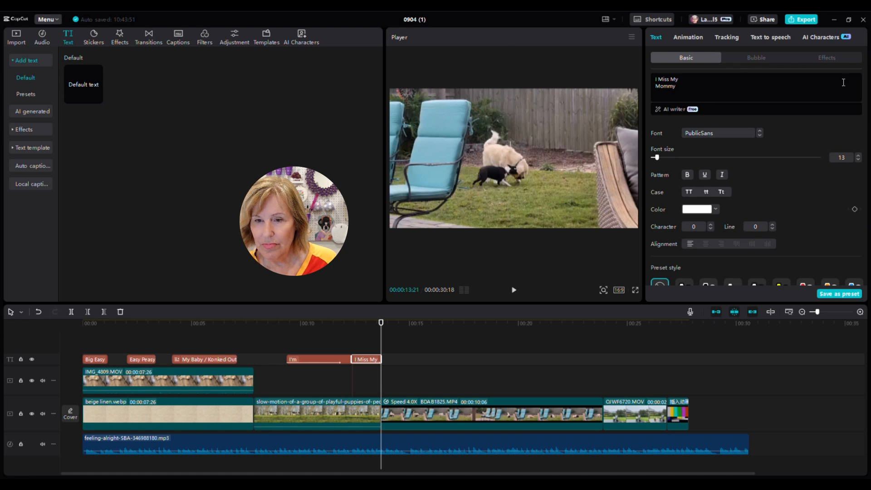
pyautogui.click(699, 39)
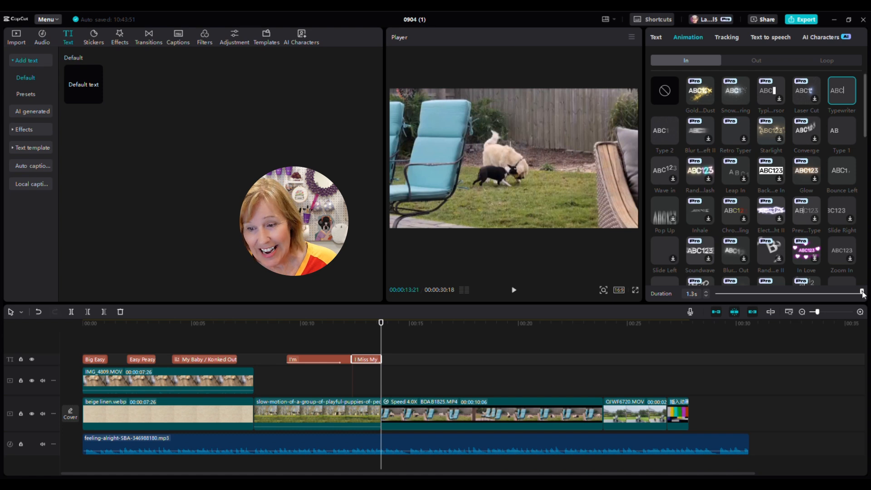
pyautogui.moveTo(862, 292); pyautogui.dragTo(795, 303)
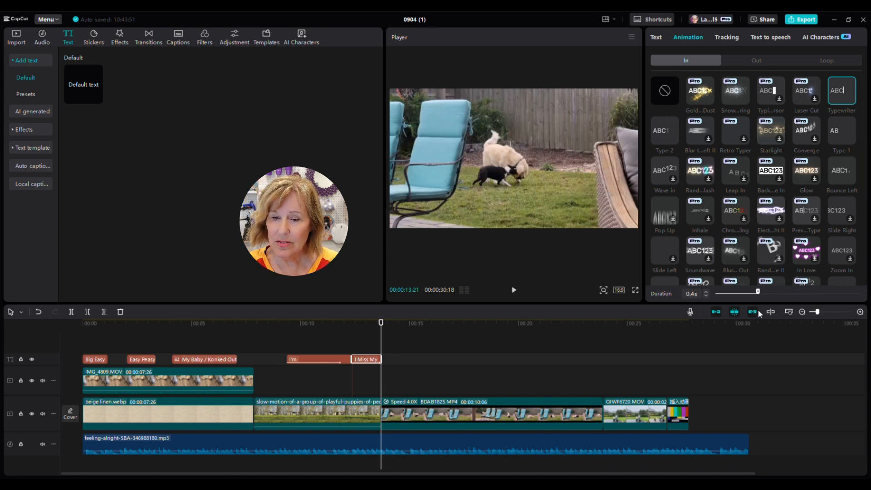
pyautogui.moveTo(763, 313); pyautogui.dragTo(769, 312)
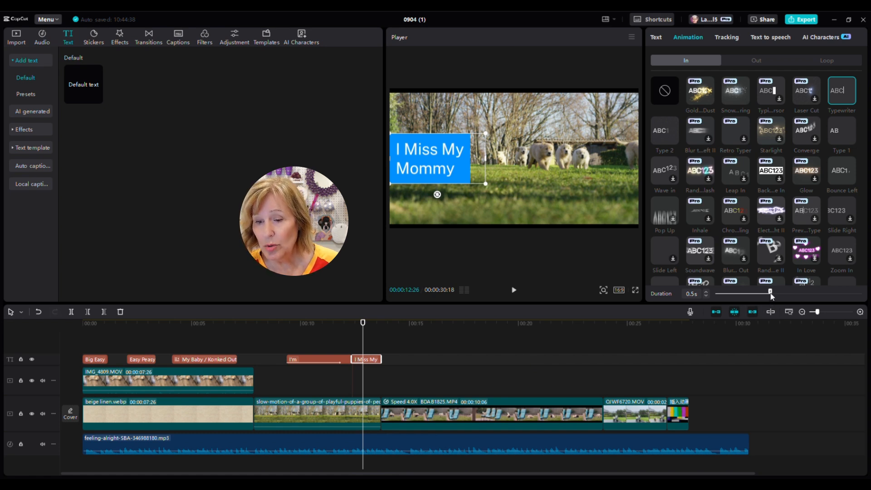
pyautogui.moveTo(772, 296); pyautogui.dragTo(794, 297)
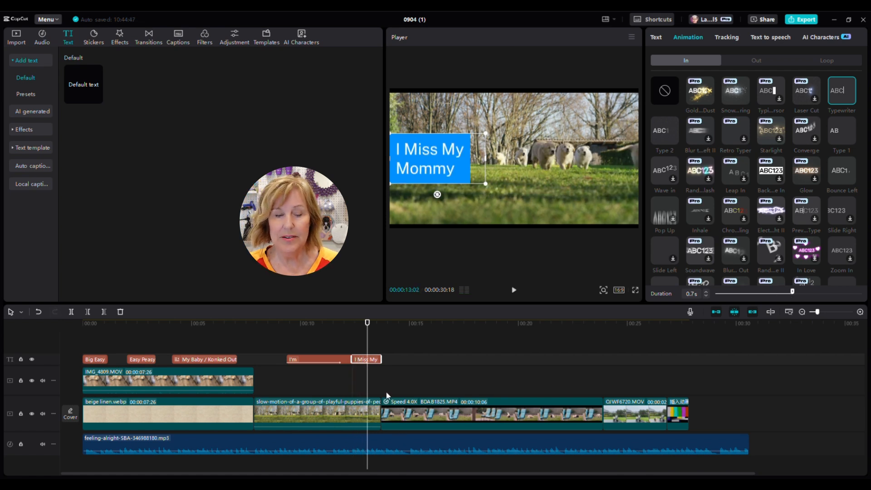
pyautogui.click(514, 291)
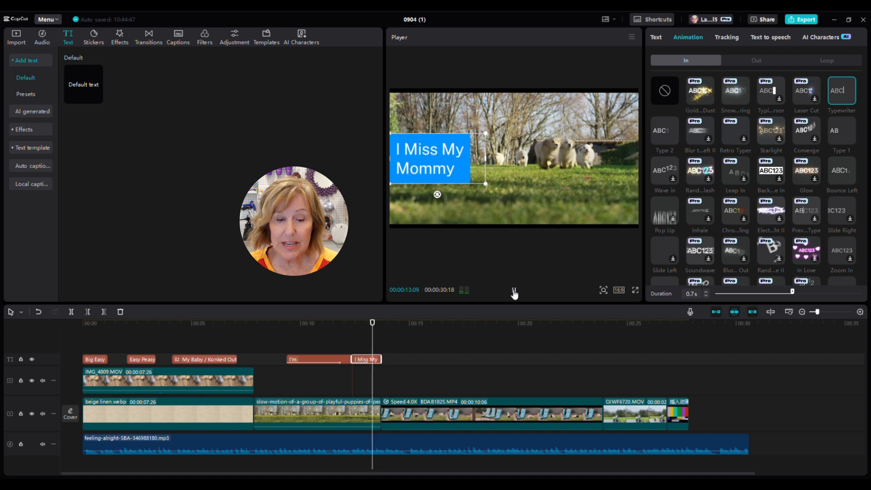
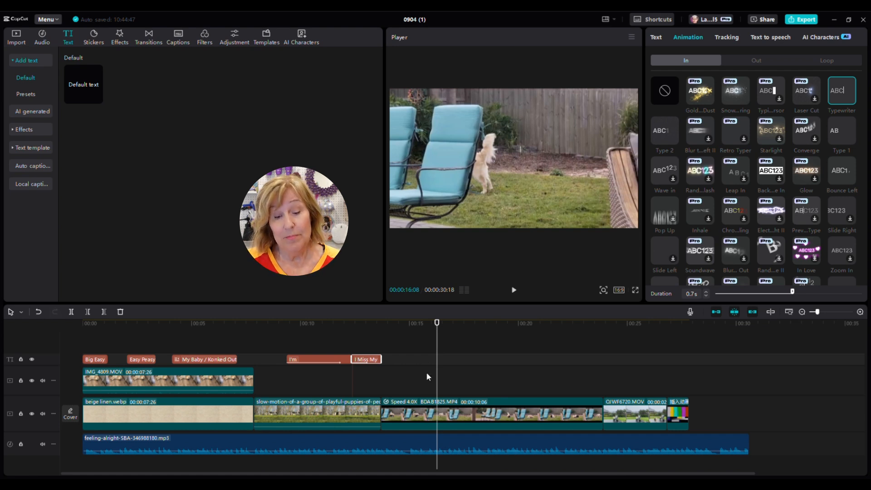
# Step: Select the 4.0X-speed BDAB1825.MP4 clip on the timeline to show its Video properties
pyautogui.click(422, 402)
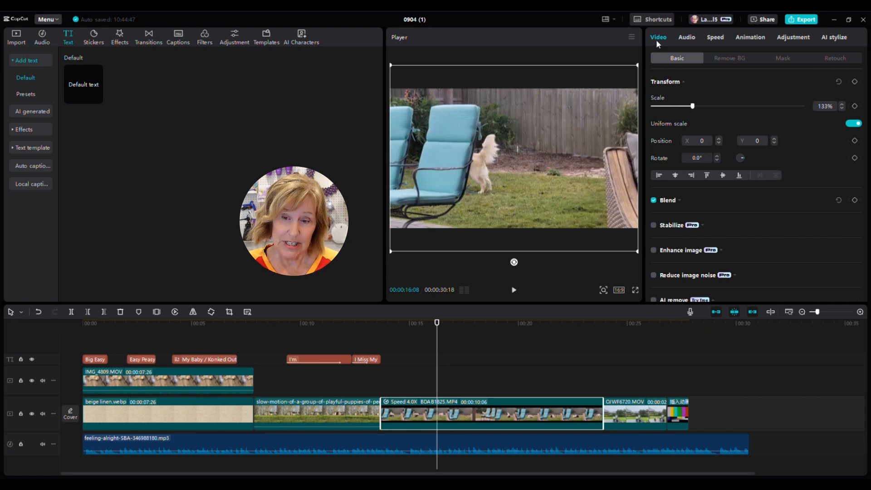
# Step: Show the clip's Speed settings: 4.0x, shortening 40.8s to 10.2s
pyautogui.click(683, 38)
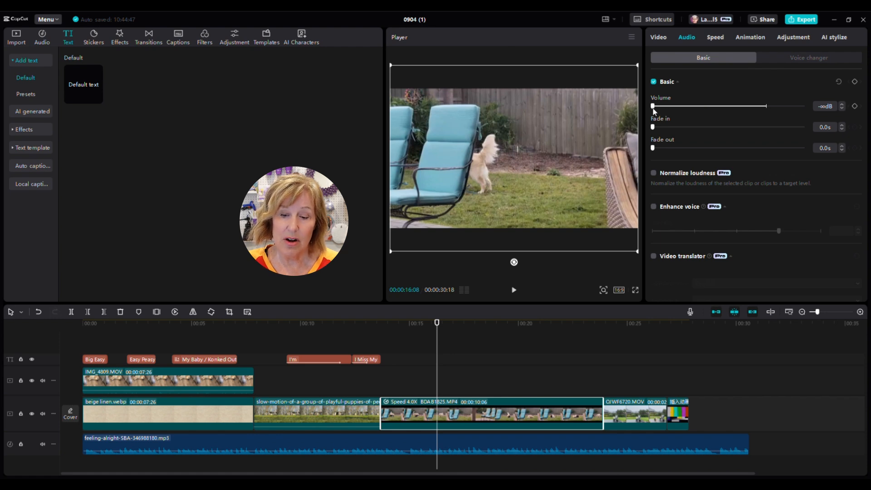
pyautogui.click(714, 40)
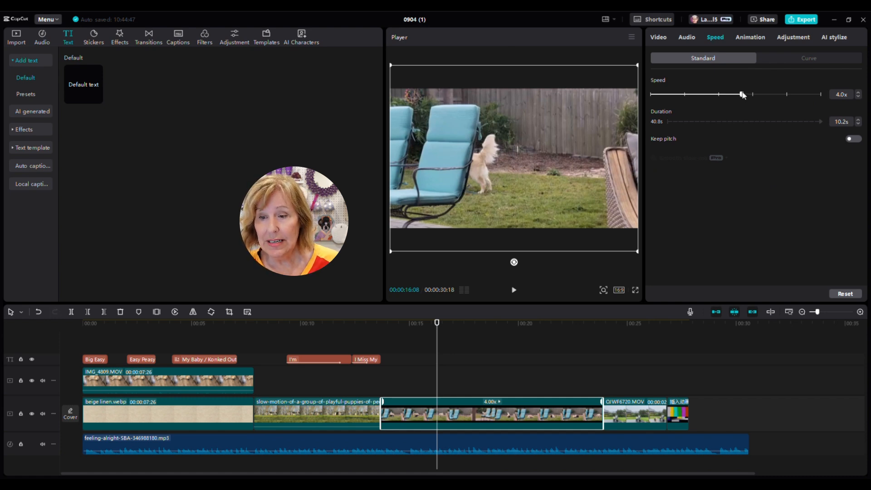
# Step: Set the BDAB1825.MP4 clip's speed to 5.0x (8.2s) and return the playhead to 00:13:21
pyautogui.moveTo(743, 95); pyautogui.dragTo(686, 98)
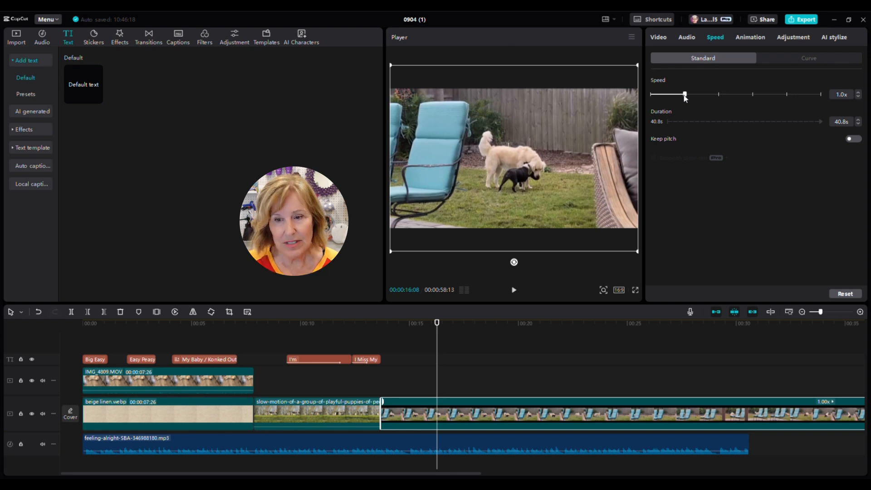
pyautogui.moveTo(685, 97); pyautogui.dragTo(720, 97)
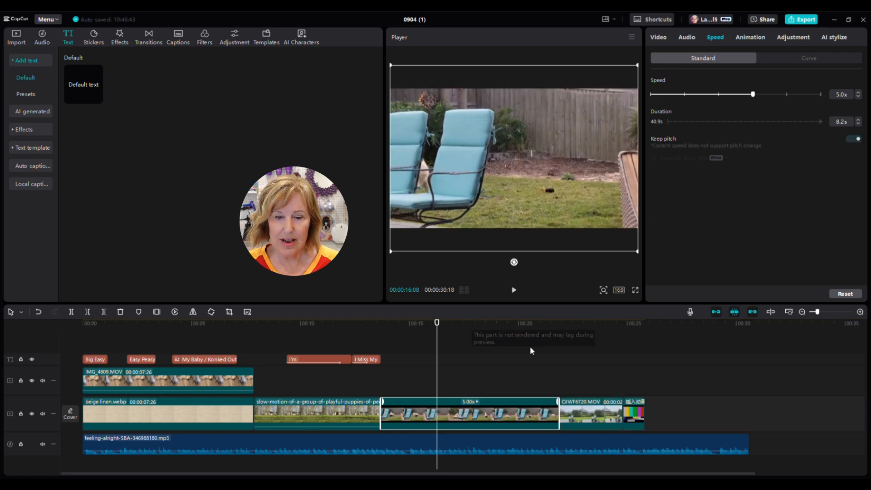
pyautogui.click(436, 369)
pyautogui.moveTo(436, 369); pyautogui.dragTo(381, 372)
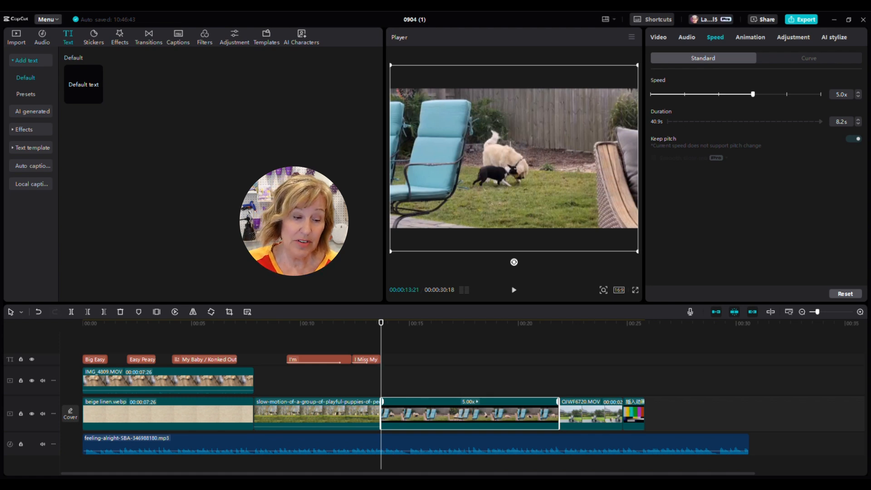
pyautogui.click(42, 444)
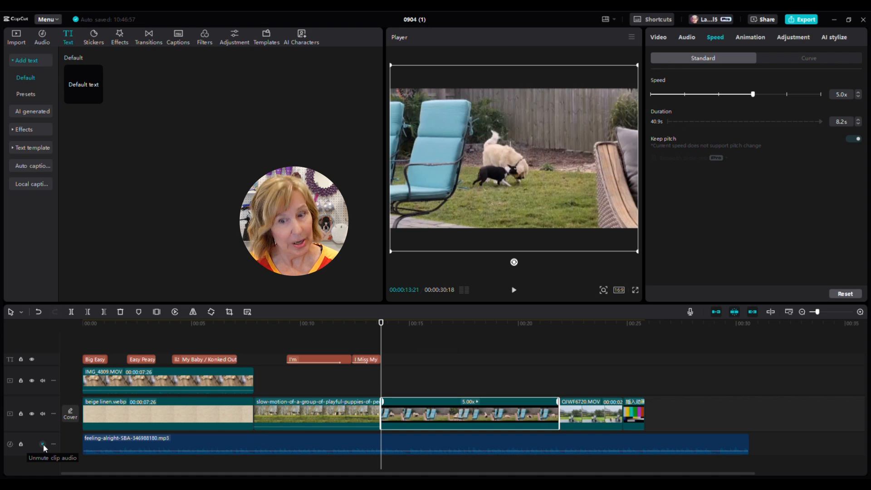
pyautogui.click(514, 291)
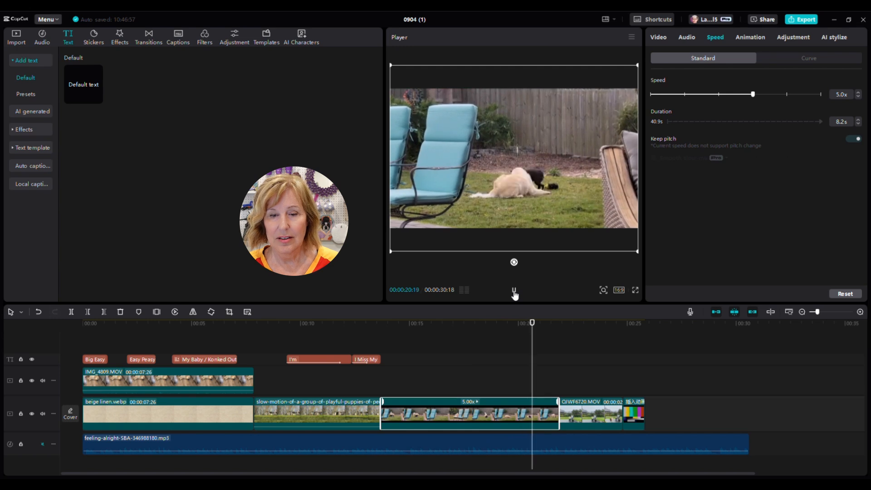
pyautogui.click(514, 291)
pyautogui.click(515, 292)
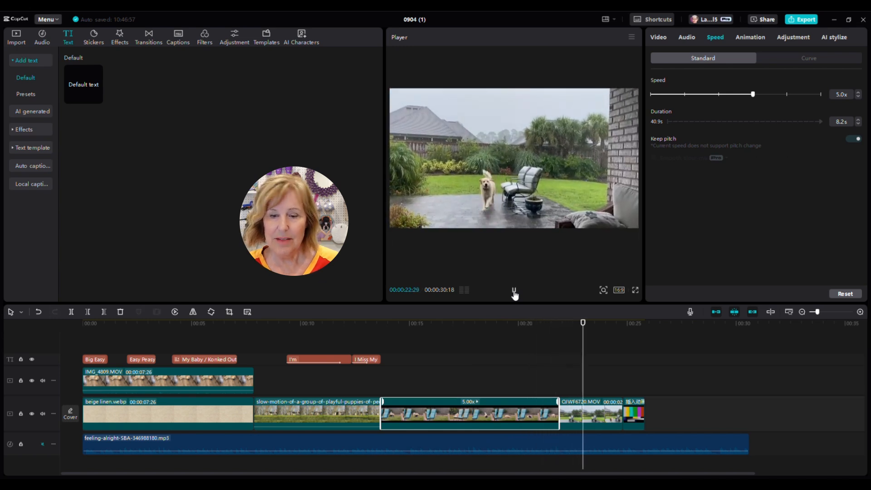
pyautogui.click(515, 293)
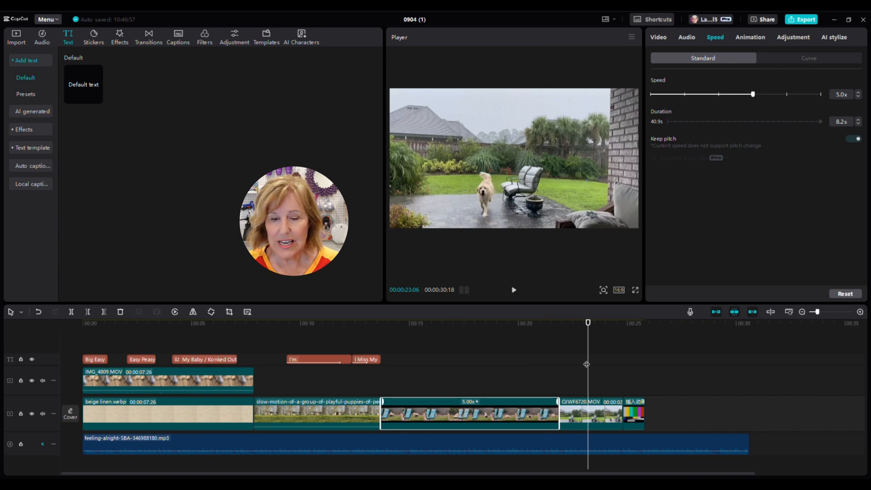
pyautogui.moveTo(588, 365); pyautogui.dragTo(434, 380)
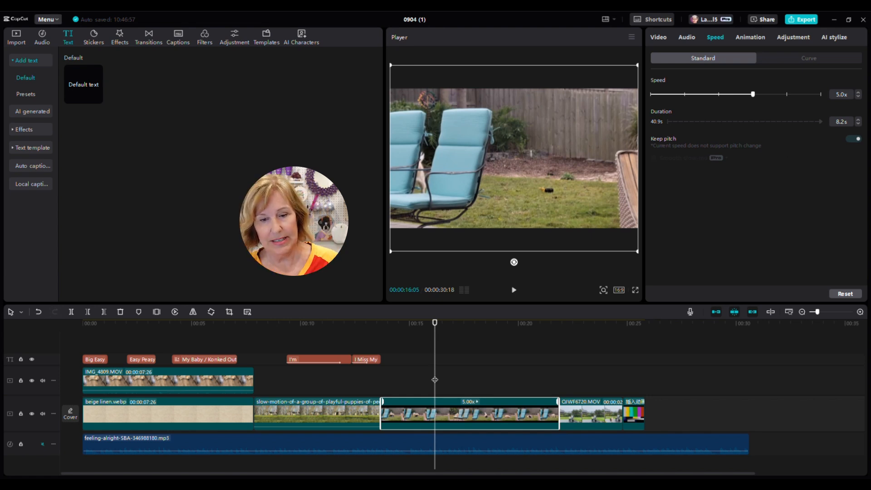
pyautogui.click(43, 444)
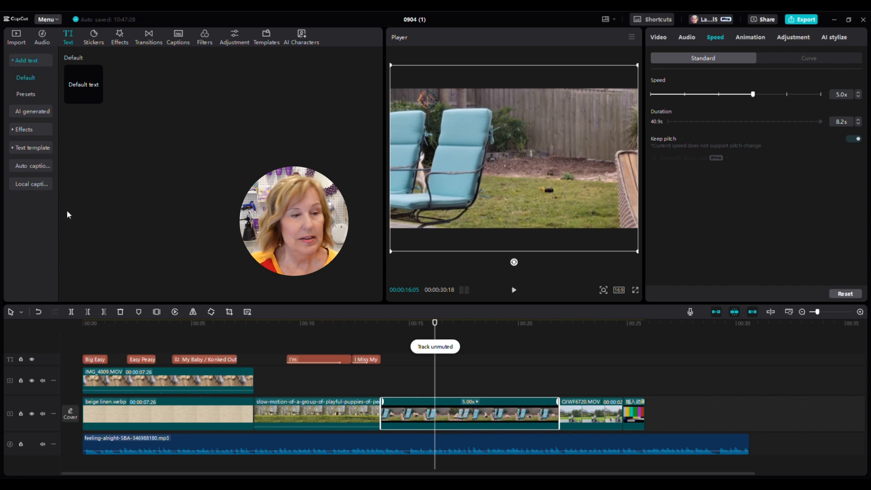
# Step: Browse the Trending, Social media and Title text templates in the Text panel
pyautogui.click(39, 129)
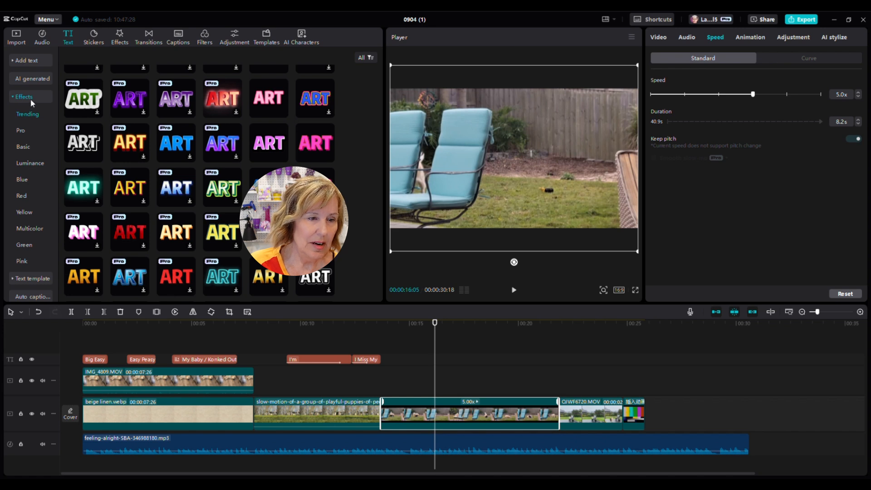
pyautogui.click(31, 99)
pyautogui.click(32, 115)
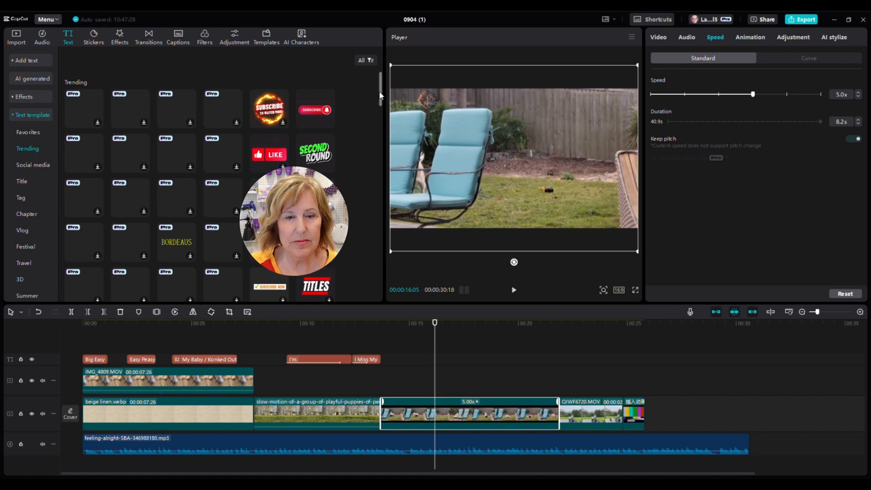
pyautogui.moveTo(380, 95); pyautogui.dragTo(393, 206)
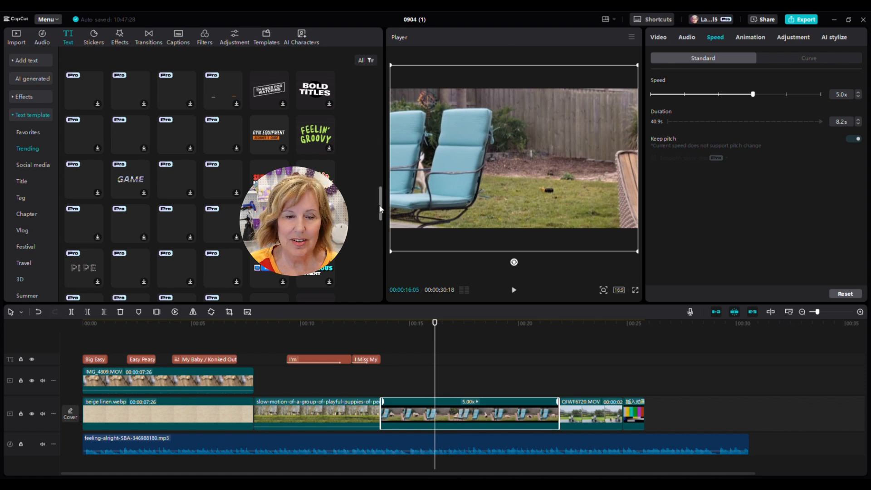
pyautogui.moveTo(381, 198); pyautogui.dragTo(384, 289)
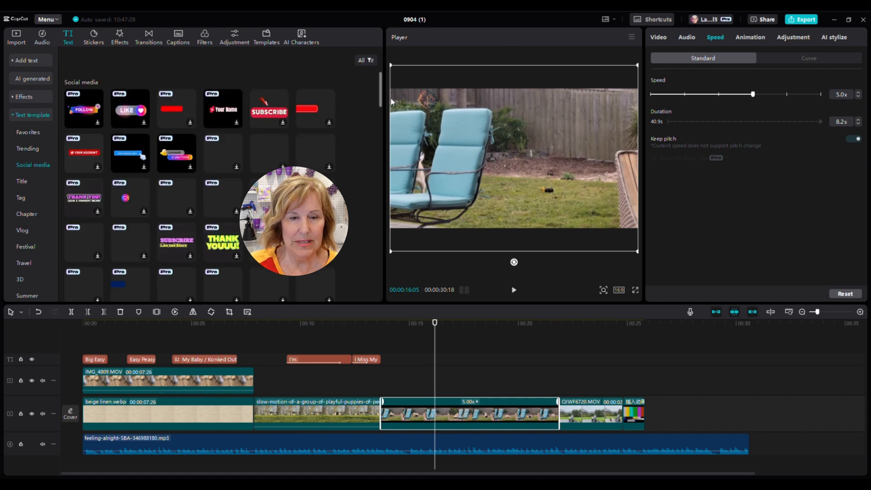
pyautogui.moveTo(382, 91); pyautogui.dragTo(381, 111)
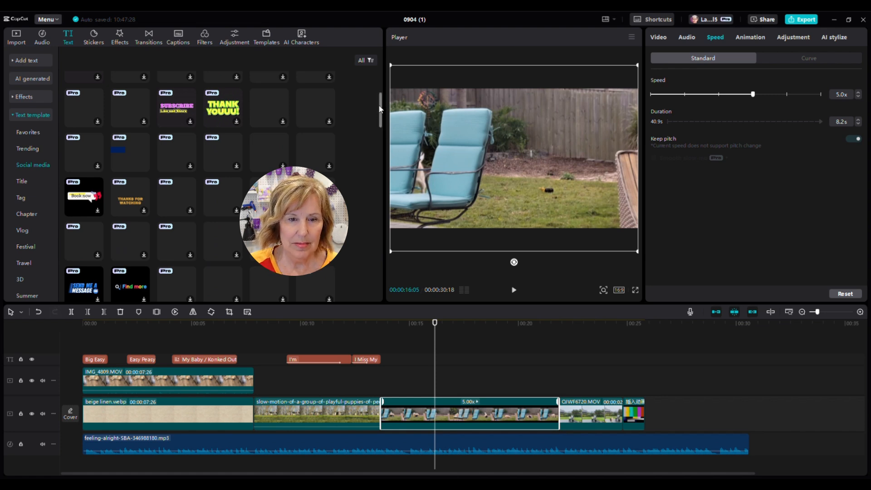
pyautogui.moveTo(381, 111); pyautogui.dragTo(386, 279)
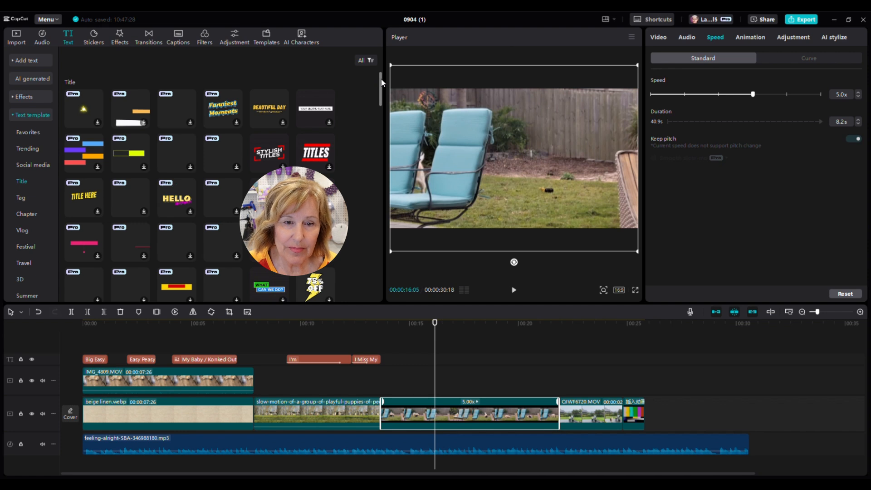
pyautogui.moveTo(381, 79); pyautogui.dragTo(383, 94)
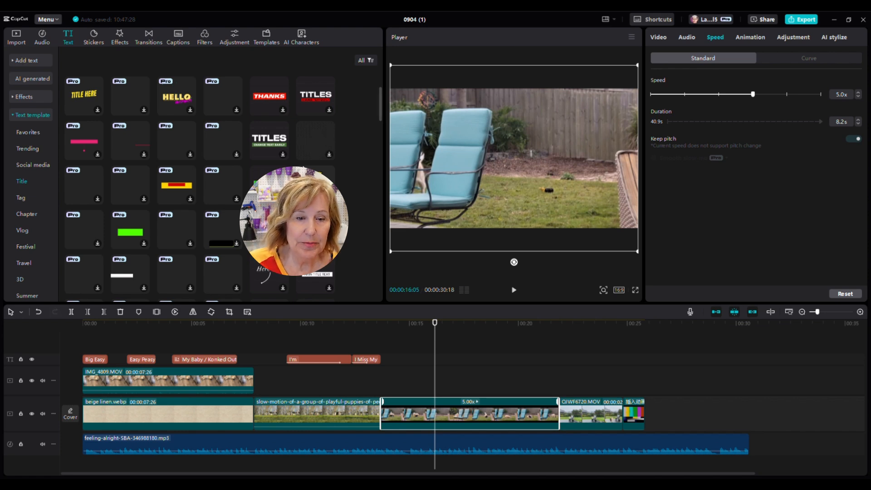
# Step: Add the 'WHAT / CAN WE DO?' title template and shift it to sit after 'I Miss My'
pyautogui.click(269, 185)
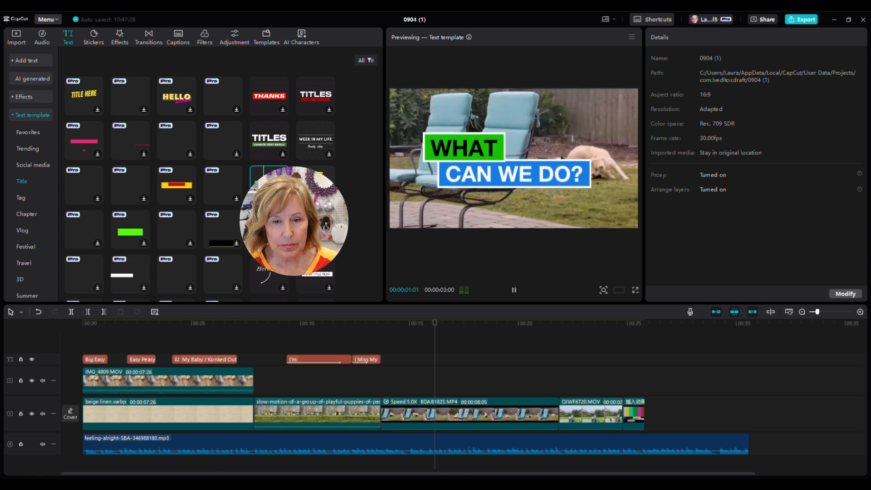
pyautogui.click(434, 370)
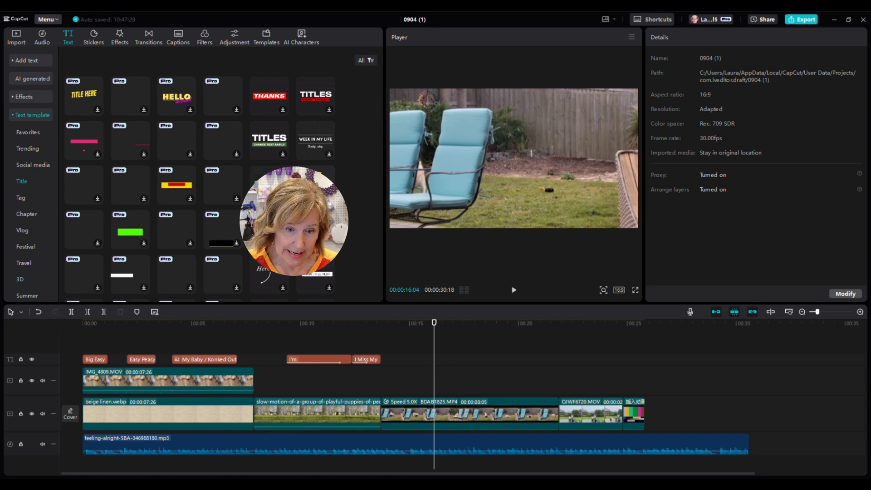
pyautogui.click(283, 198)
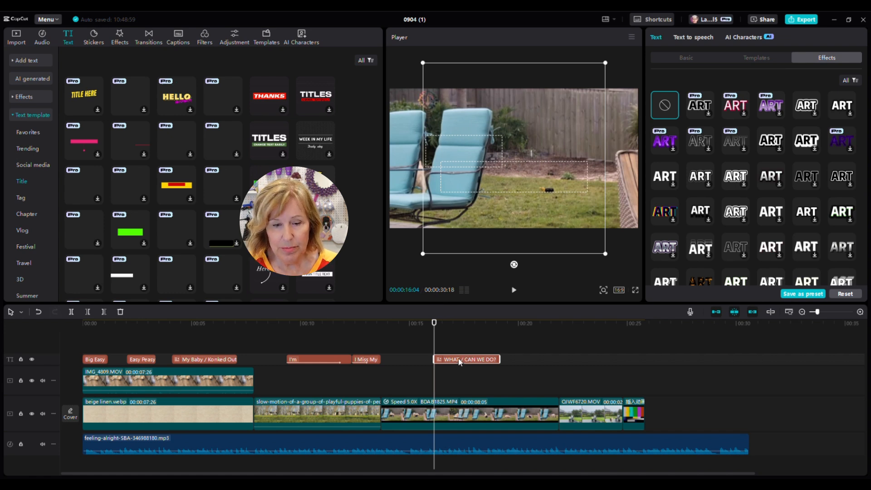
pyautogui.moveTo(460, 362); pyautogui.dragTo(418, 363)
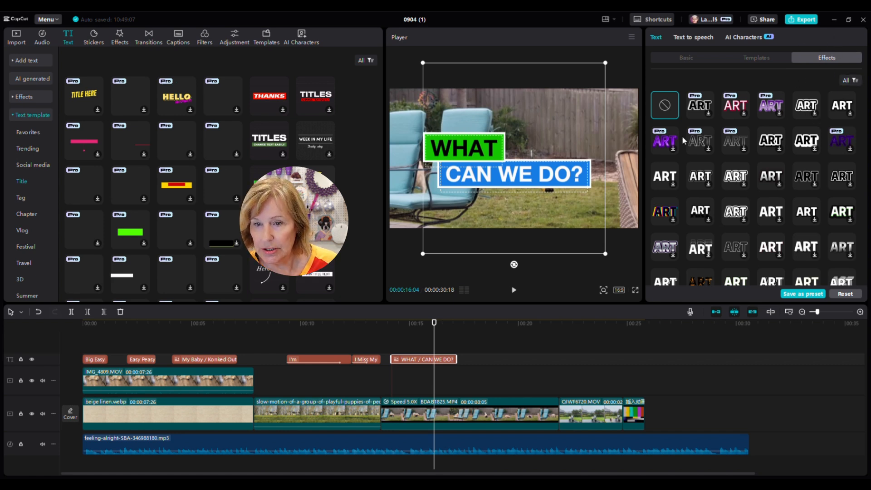
# Step: Replace the title's two lines with 'I Love' and 'My Big Sister'
pyautogui.click(679, 57)
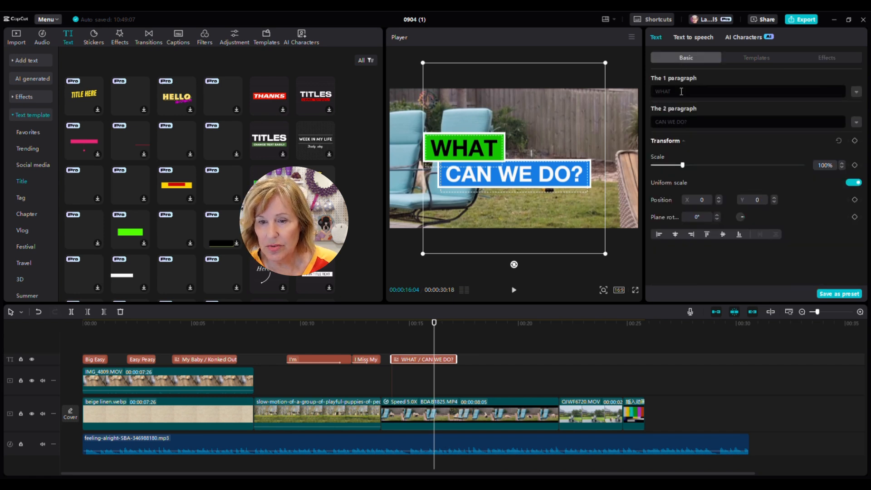
pyautogui.doubleClick(654, 90)
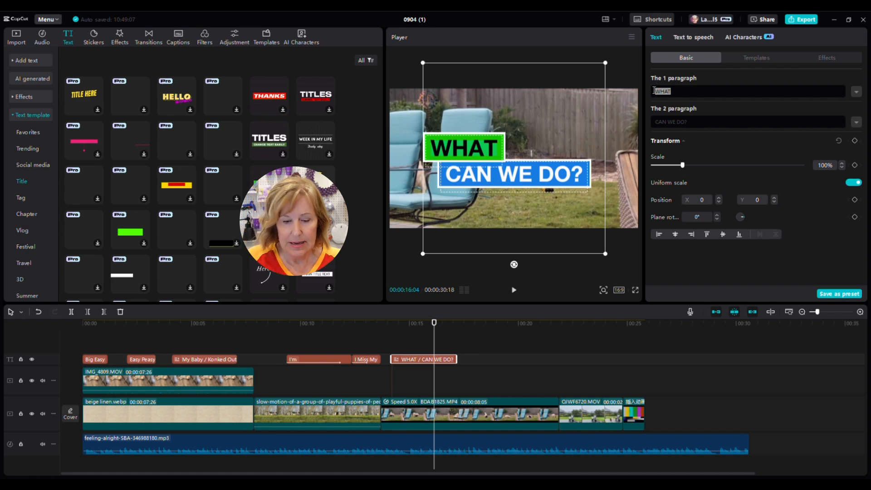
pyautogui.write('I Love')
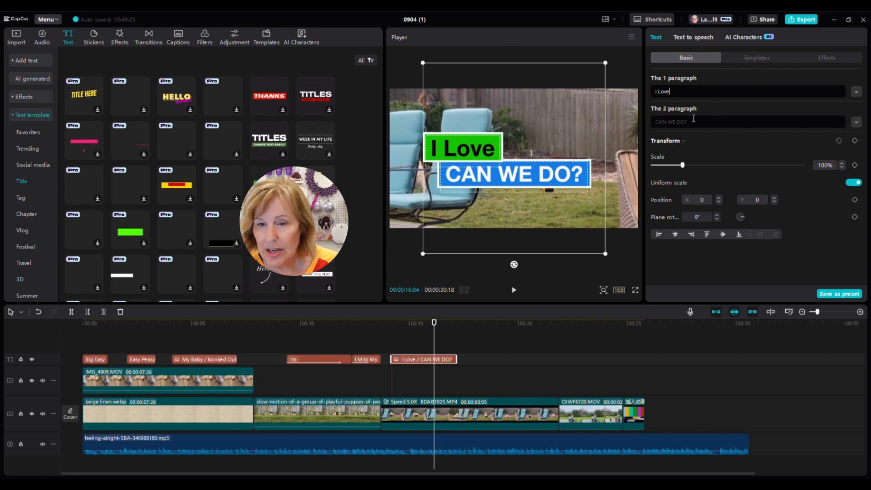
pyautogui.moveTo(693, 122); pyautogui.dragTo(645, 121)
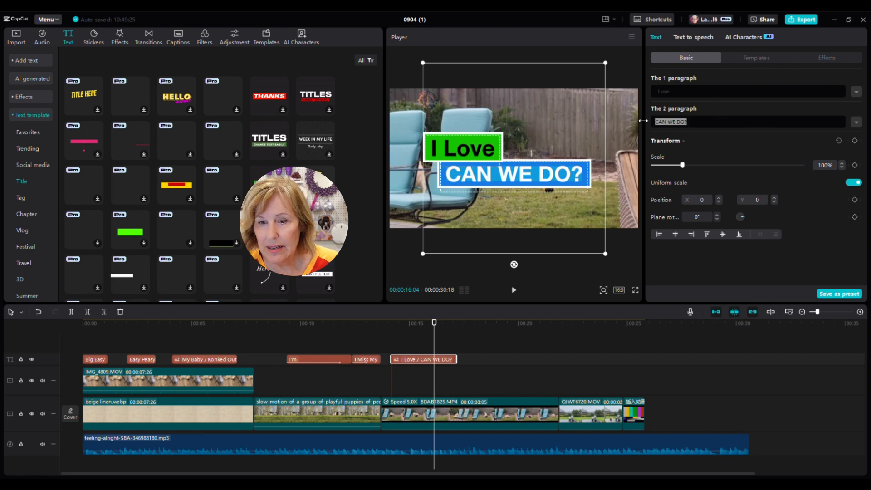
pyautogui.write('My ')
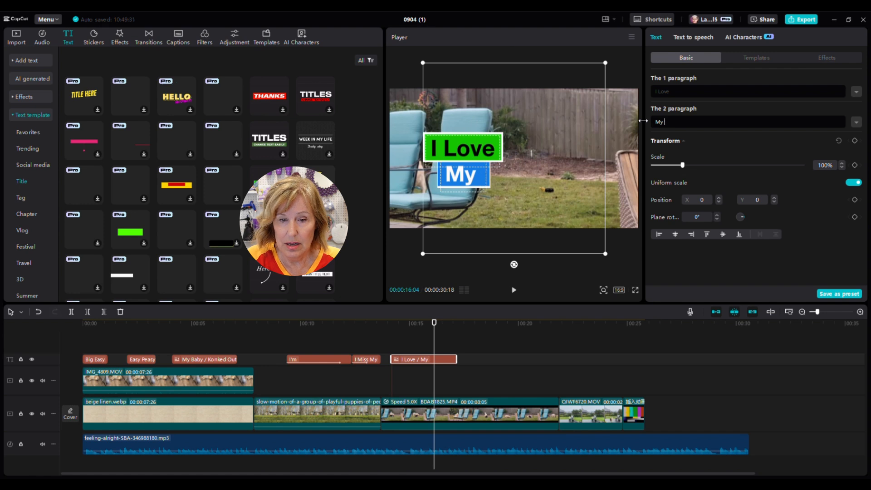
pyautogui.write('Big Sis')
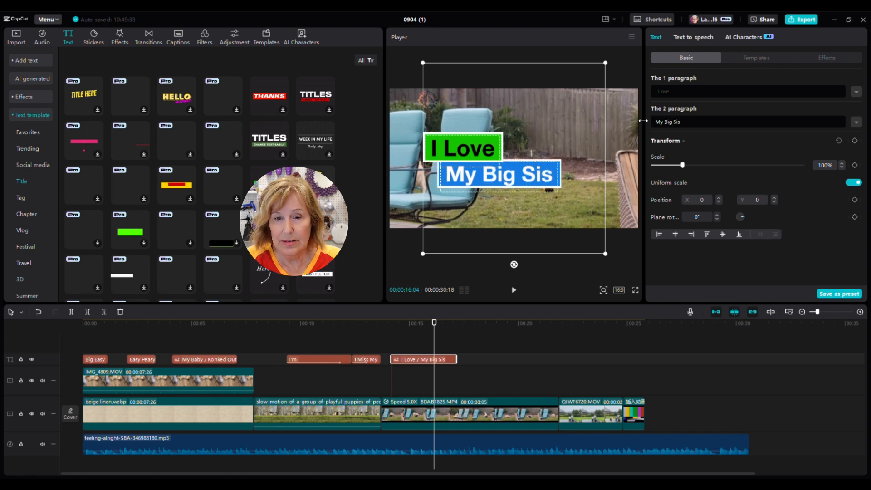
pyautogui.write('ter')
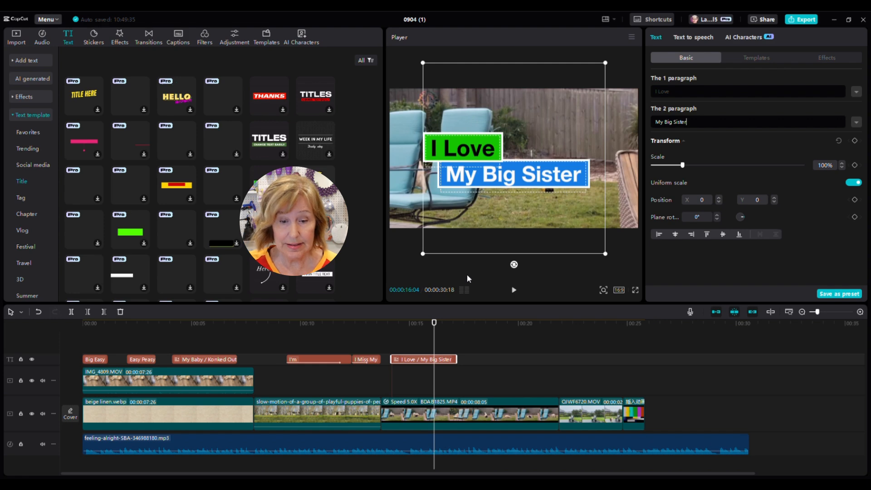
# Step: Play and scrub the timeline to preview the new title over the dog clip
pyautogui.click(434, 339)
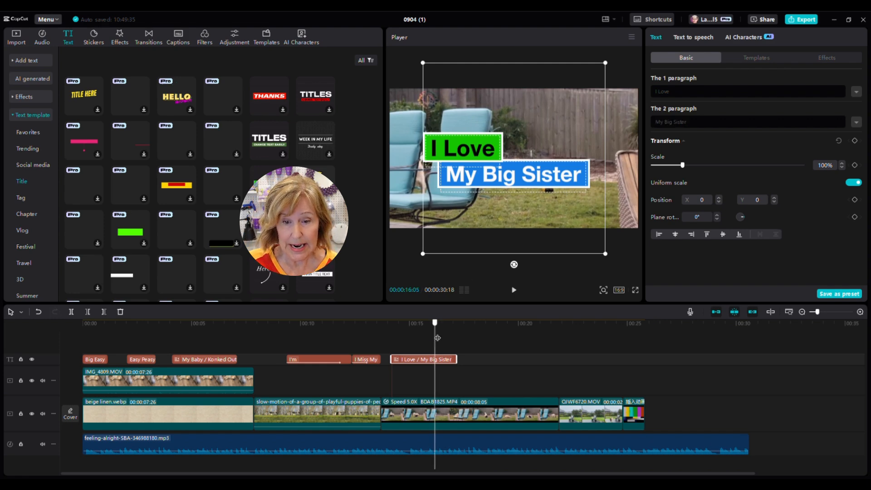
pyautogui.press('space')
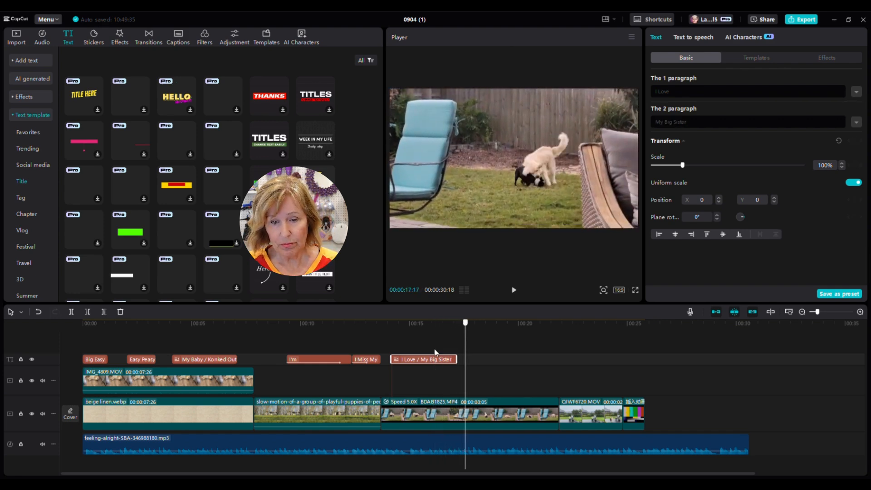
pyautogui.moveTo(435, 353); pyautogui.dragTo(253, 346)
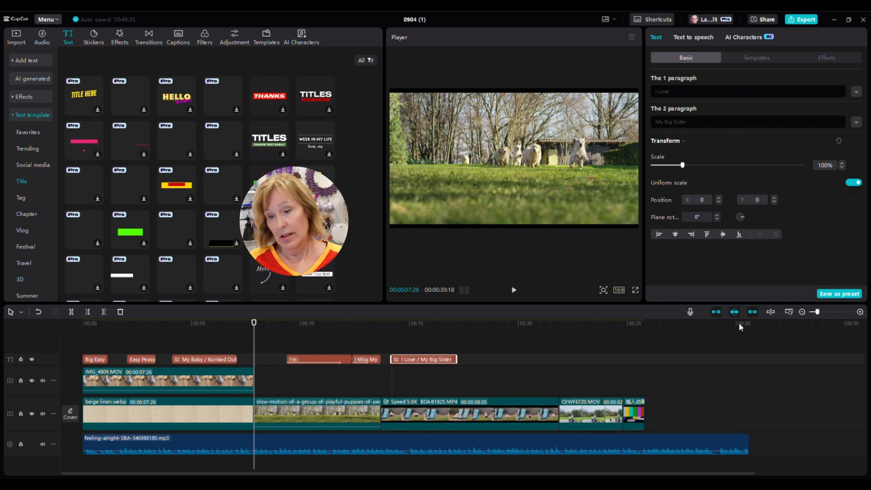
# Step: Zoom in on the timeline clips and bring up the Transitions library
pyautogui.moveTo(818, 315); pyautogui.dragTo(834, 313)
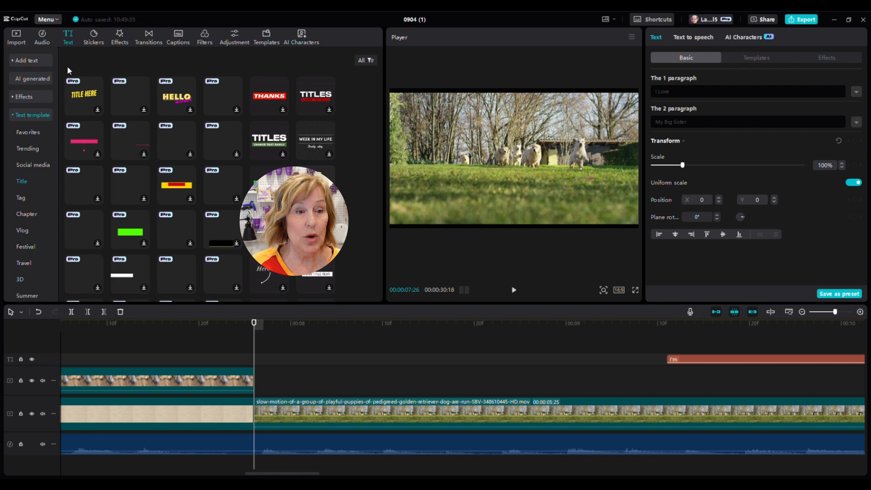
pyautogui.click(142, 37)
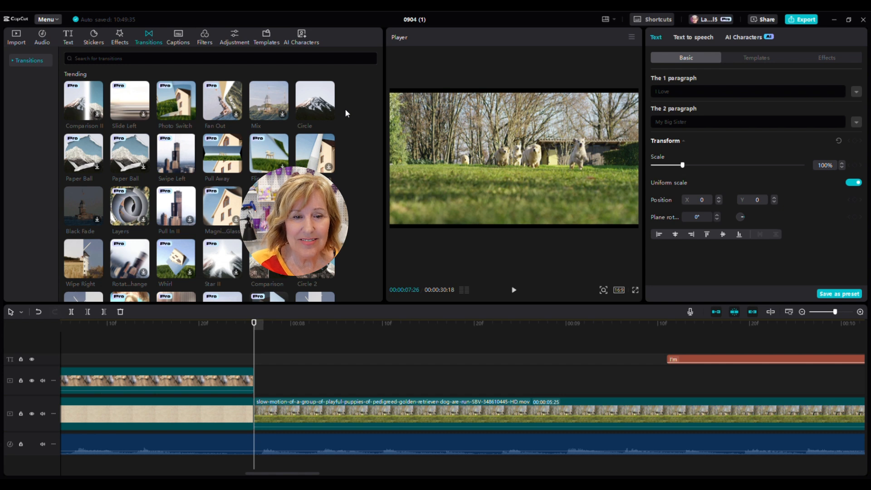
# Step: Add a Photo Switch transition between the opening and puppies clips, allowing duplicate frames
pyautogui.click(190, 113)
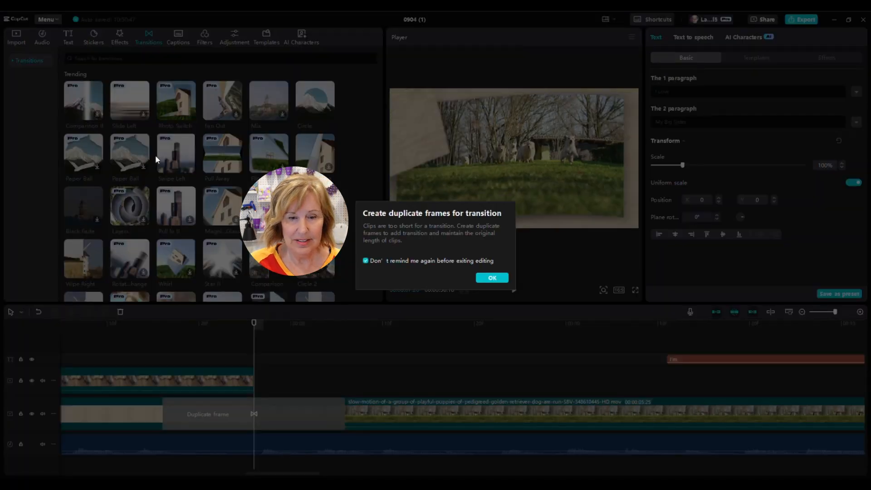
pyautogui.click(492, 278)
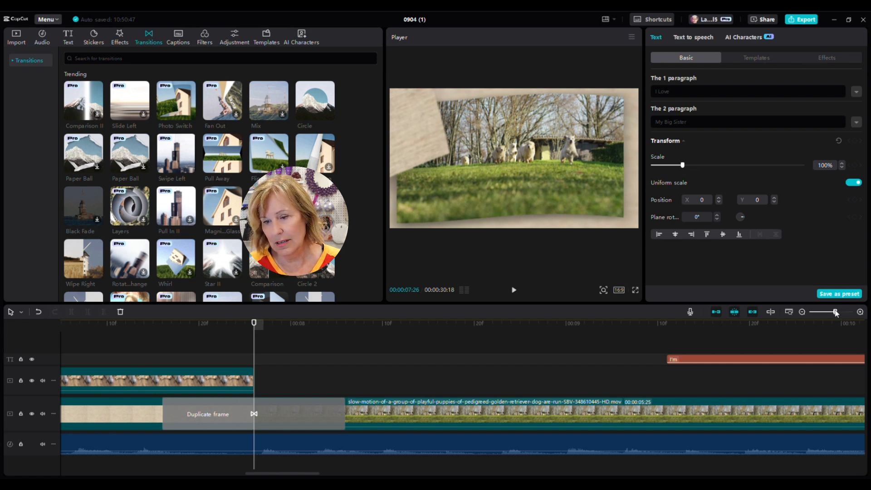
pyautogui.moveTo(837, 313); pyautogui.dragTo(823, 312)
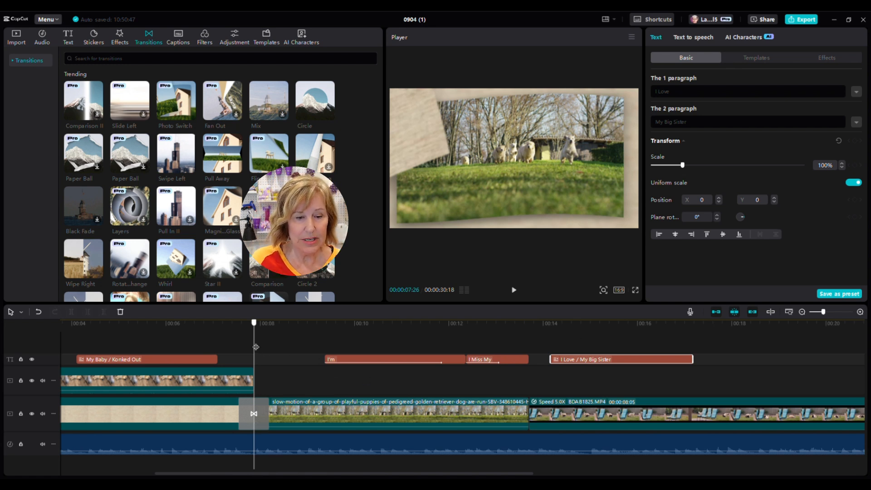
pyautogui.moveTo(256, 346); pyautogui.dragTo(529, 397)
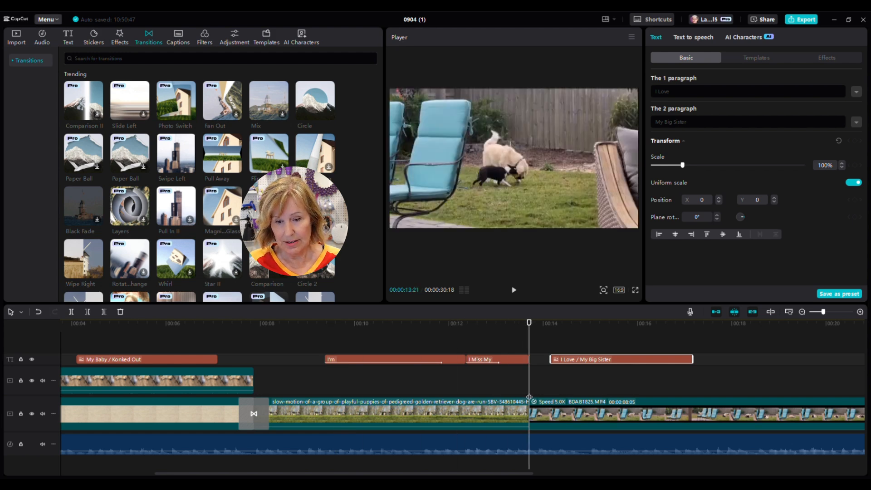
pyautogui.click(503, 407)
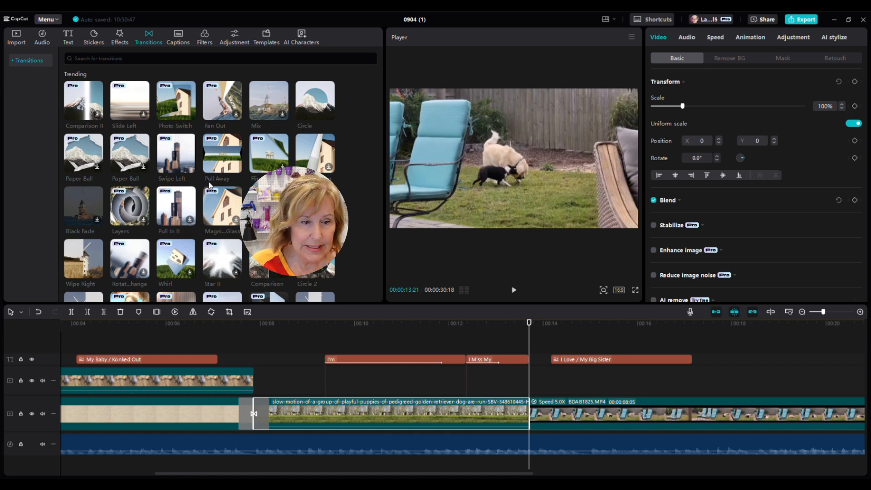
# Step: Add a 1.0s Swipe Left transition after the puppies clip and lengthen Photo Switch to 1.0s
pyautogui.click(191, 168)
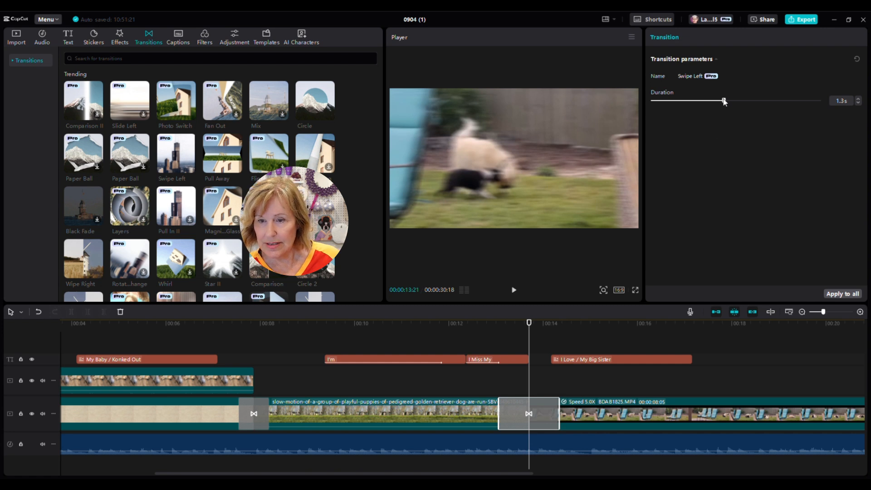
pyautogui.moveTo(725, 102); pyautogui.dragTo(711, 103)
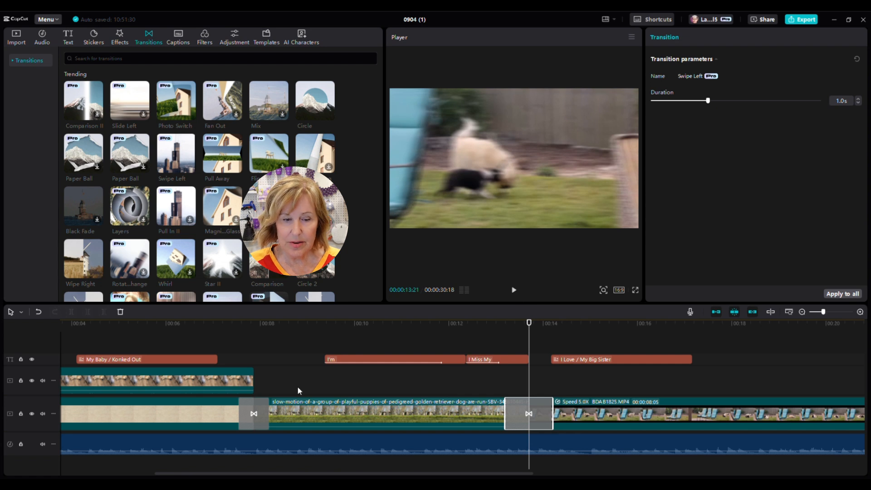
pyautogui.click(265, 413)
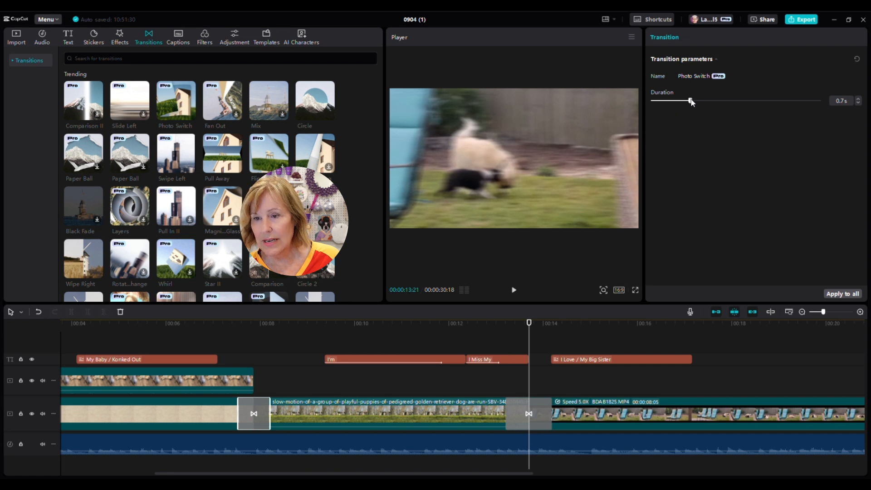
pyautogui.moveTo(691, 99); pyautogui.dragTo(709, 104)
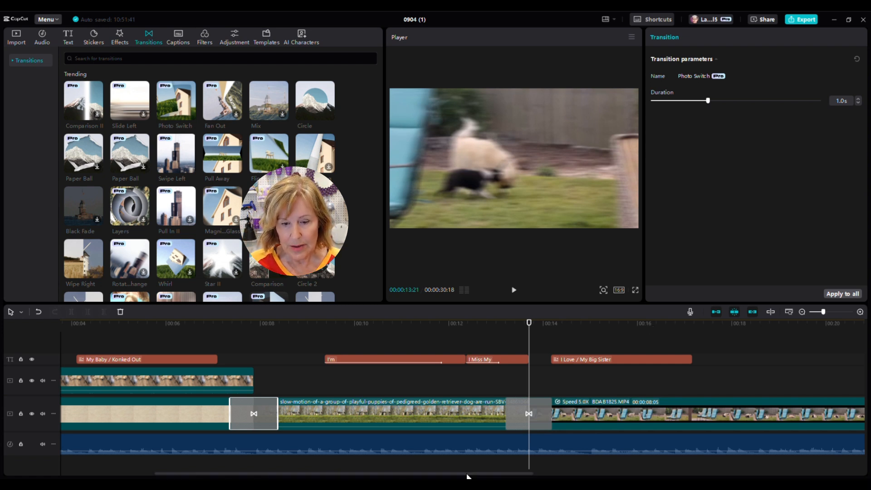
# Step: Scroll the timeline and place the playhead at the end of the sped-up clip
pyautogui.moveTo(467, 473); pyautogui.dragTo(639, 451)
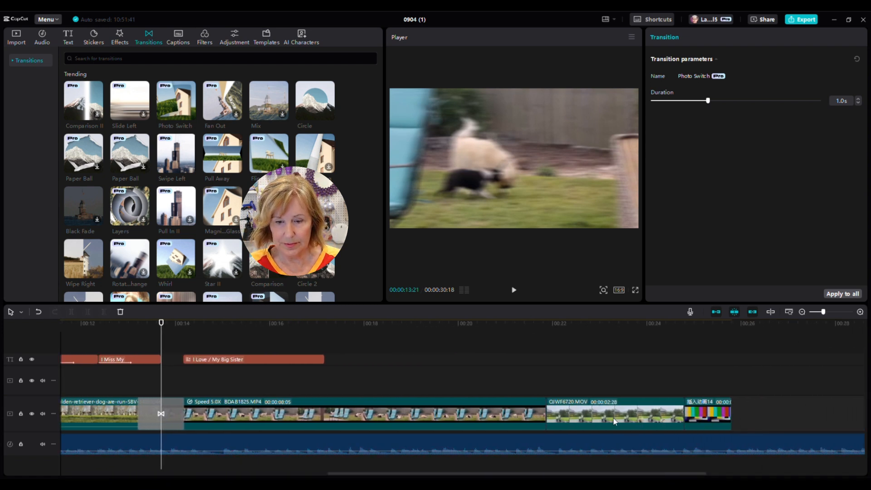
pyautogui.click(545, 360)
pyautogui.click(545, 363)
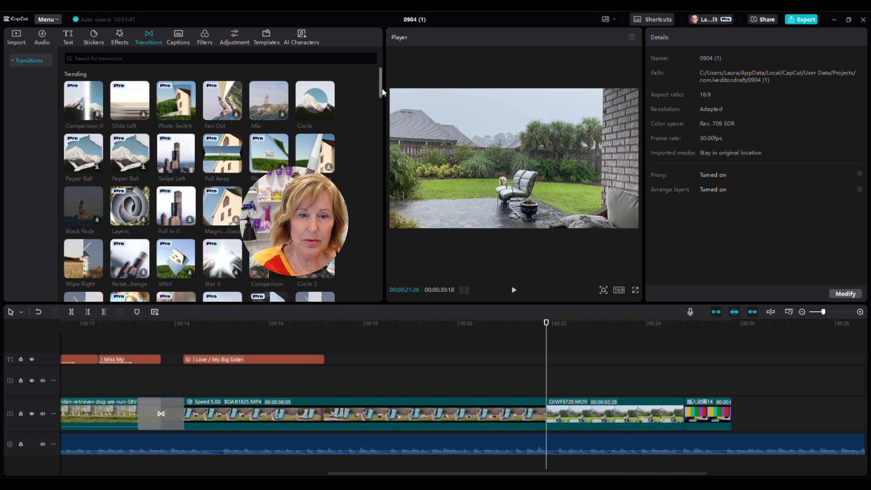
# Step: Add a 1.0s Heart II transition between the sped-up clip and OJWF6720.MOV, then preview it
pyautogui.moveTo(382, 93); pyautogui.dragTo(397, 268)
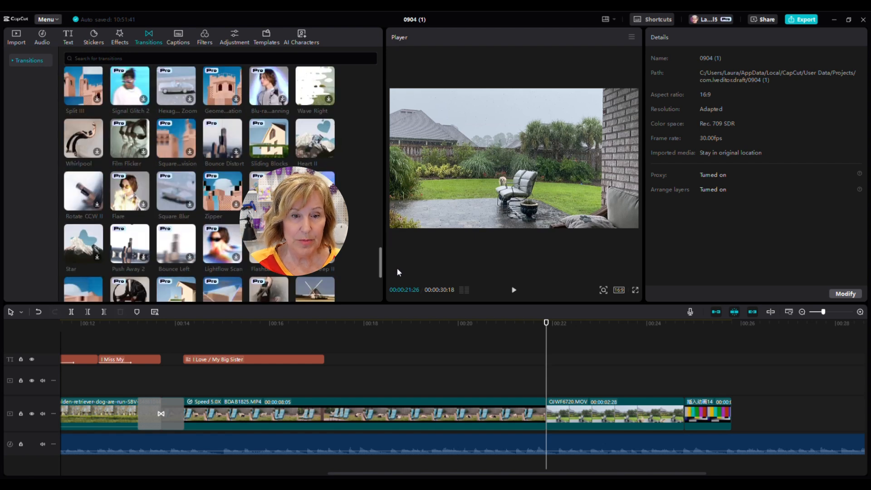
pyautogui.moveTo(325, 158)
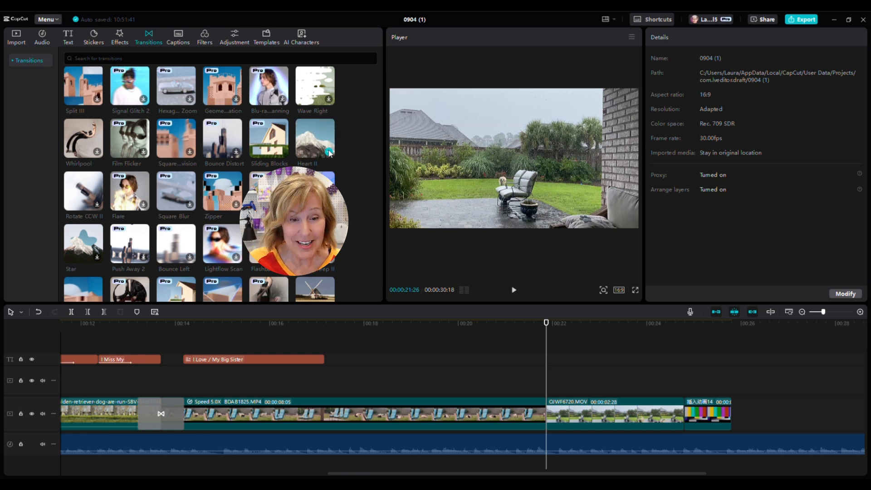
pyautogui.click(329, 152)
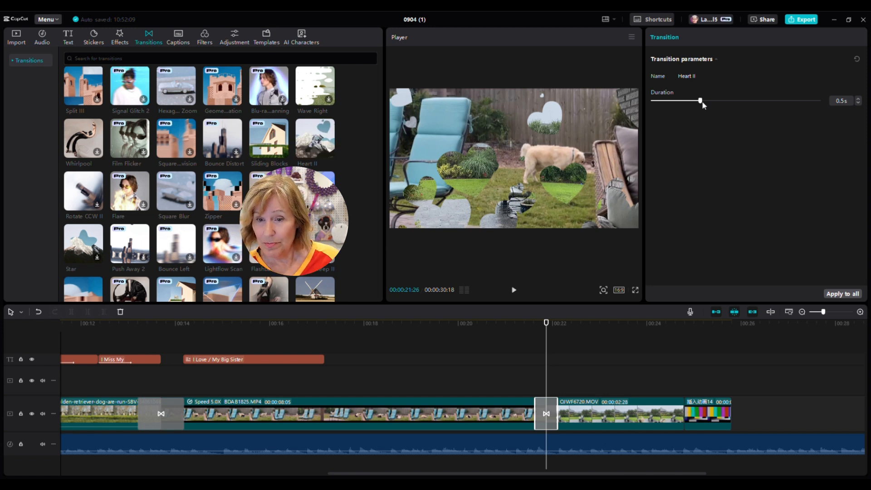
pyautogui.moveTo(701, 101); pyautogui.dragTo(764, 100)
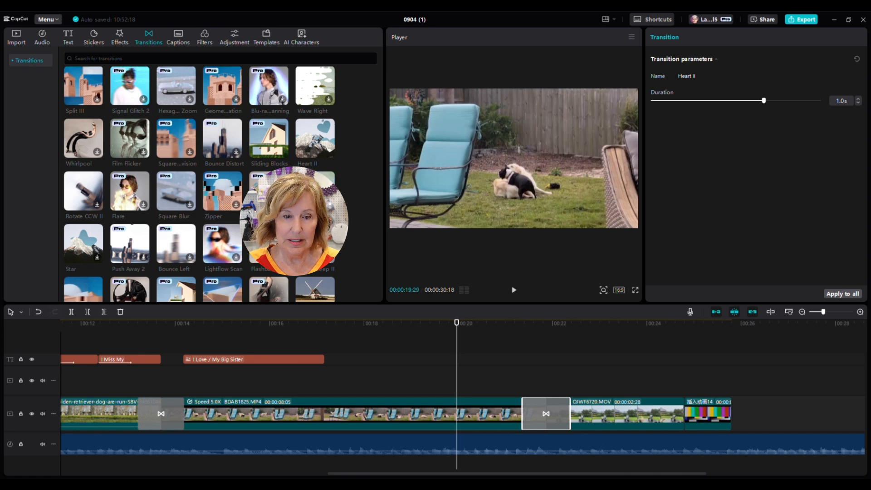
pyautogui.click(315, 191)
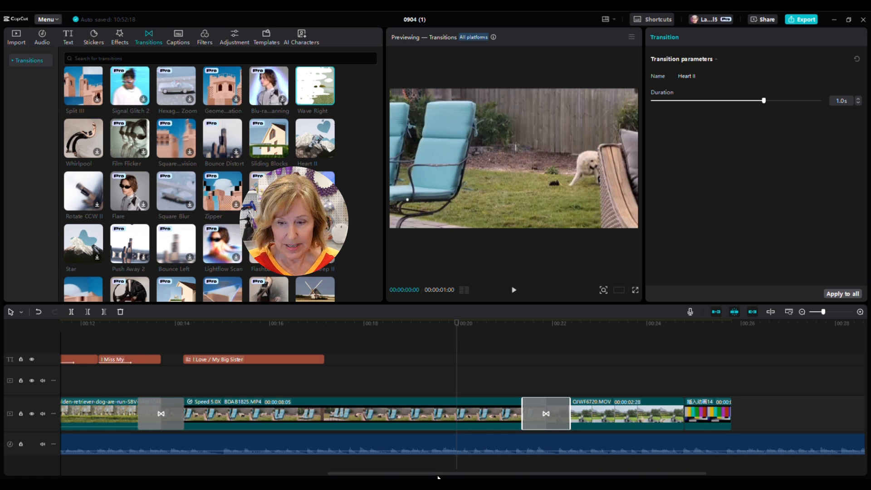
pyautogui.moveTo(439, 474); pyautogui.dragTo(248, 473)
pyautogui.moveTo(187, 473); pyautogui.dragTo(111, 475)
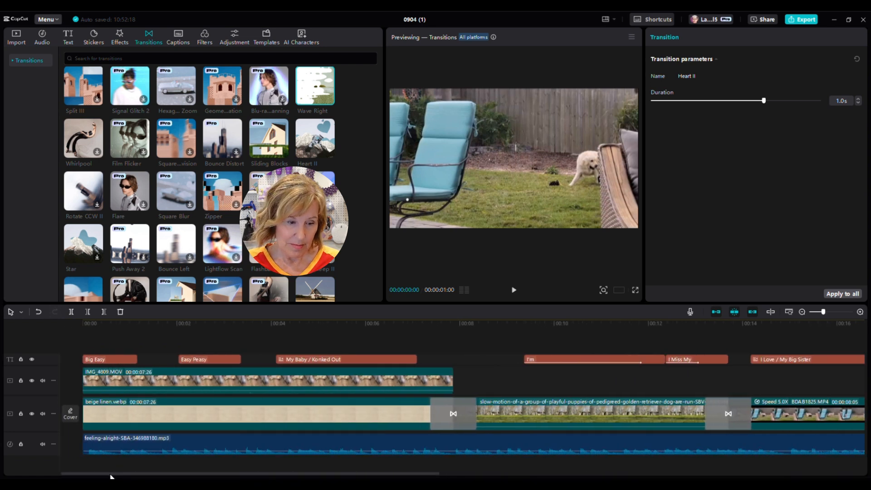
pyautogui.click(87, 333)
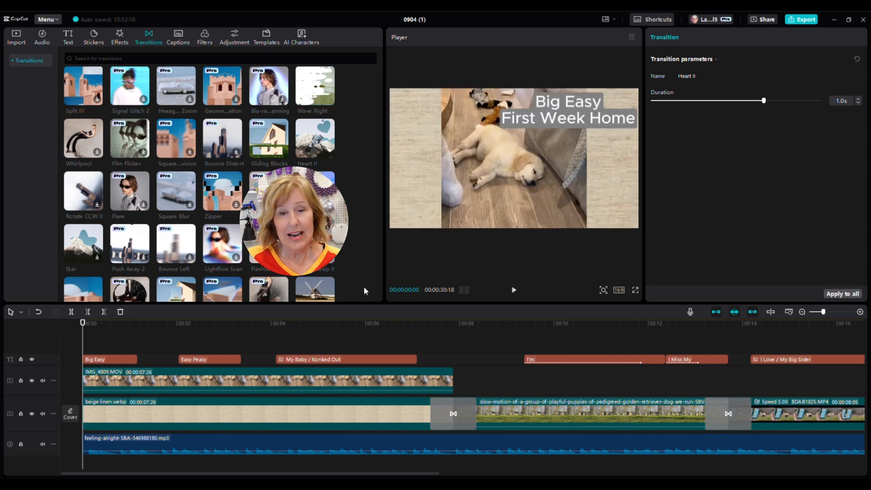
pyautogui.click(514, 290)
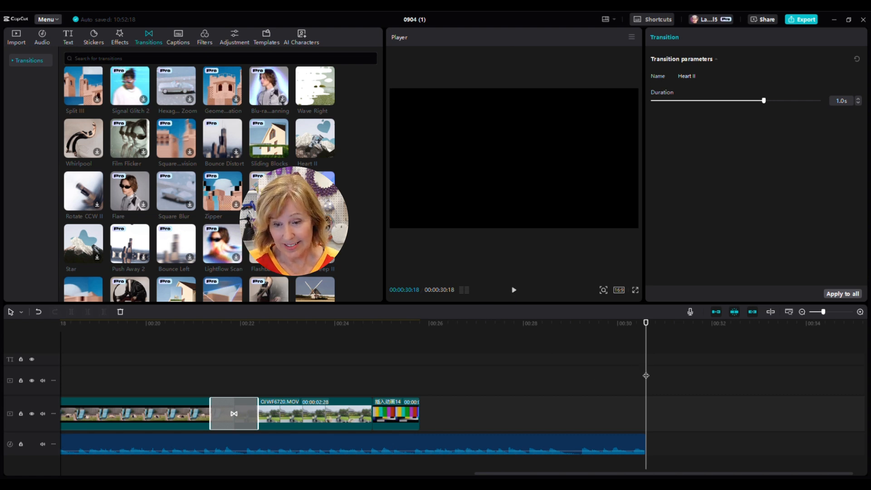
# Step: Split the feeling-alright music at the video's end (00:00:25:24) and delete the leftover tail
pyautogui.moveTo(647, 377); pyautogui.dragTo(419, 386)
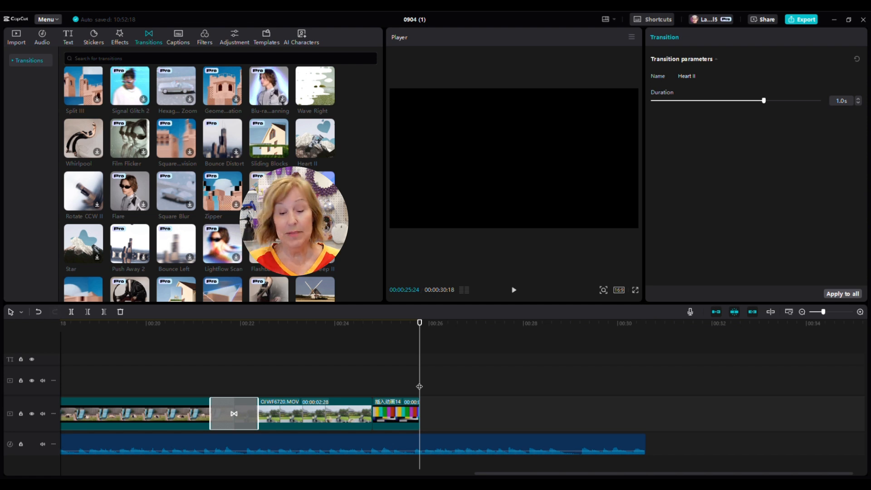
pyautogui.click(71, 312)
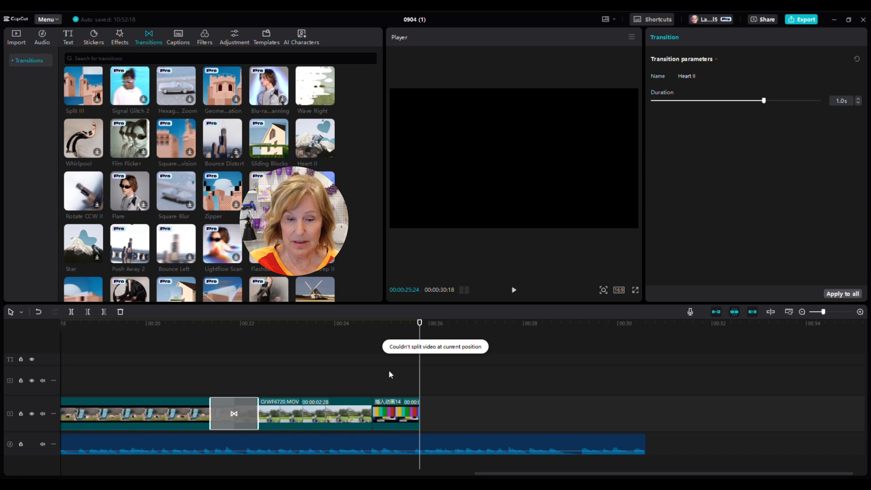
pyautogui.click(473, 439)
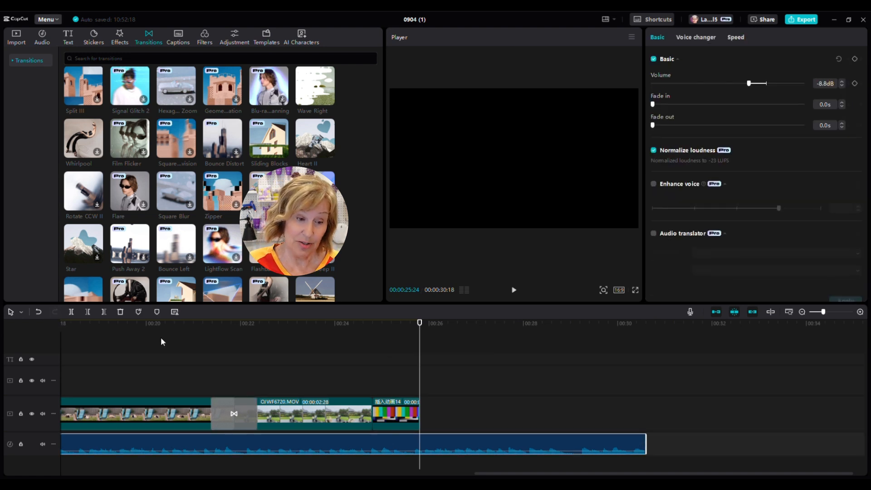
pyautogui.click(71, 312)
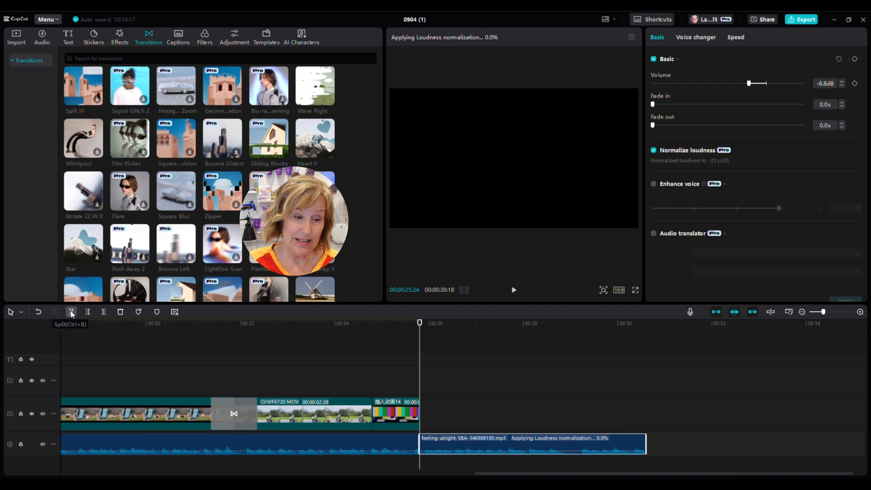
pyautogui.click(121, 312)
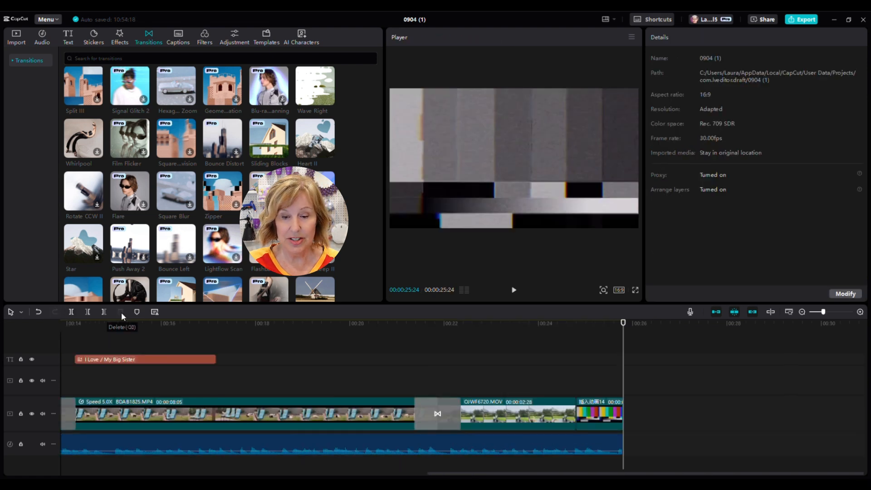